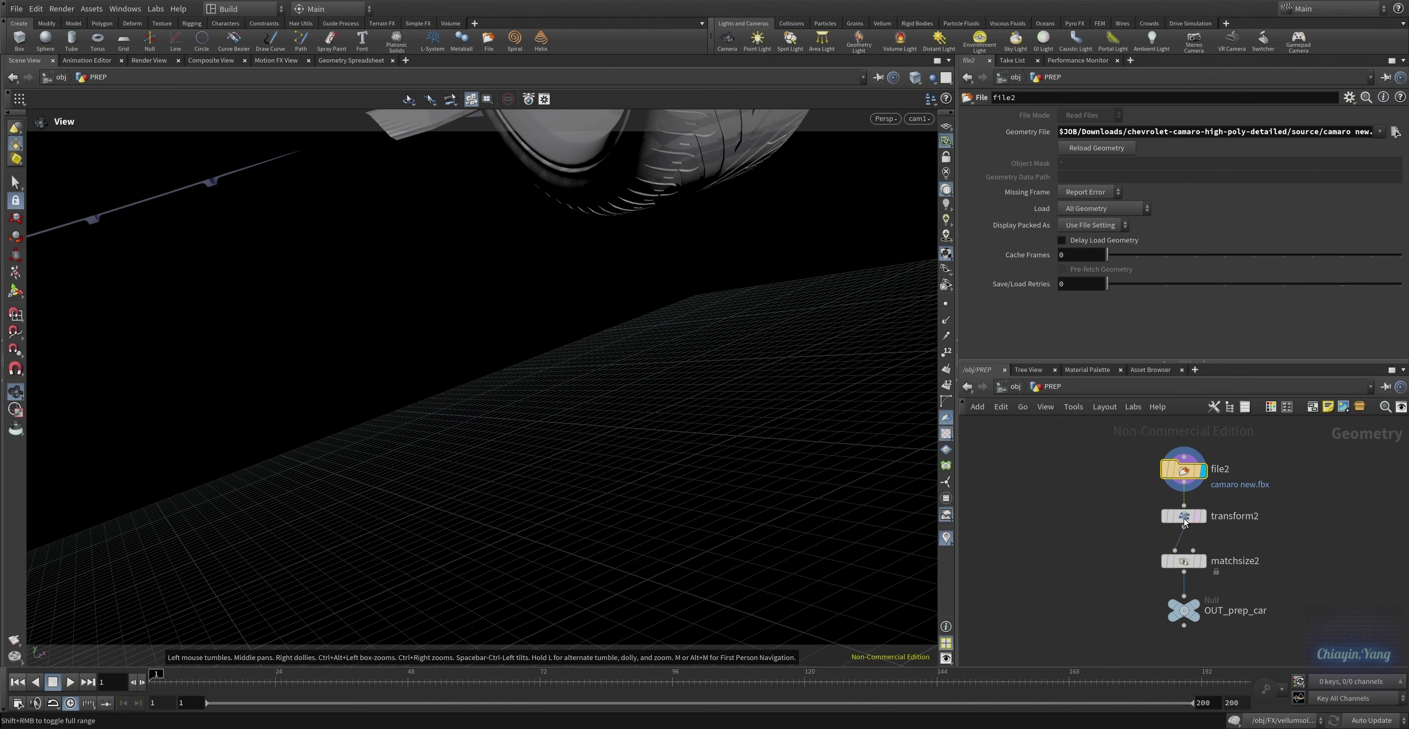
Frame the imported car and display transform2's 0.01 uniform scale.
key(g)
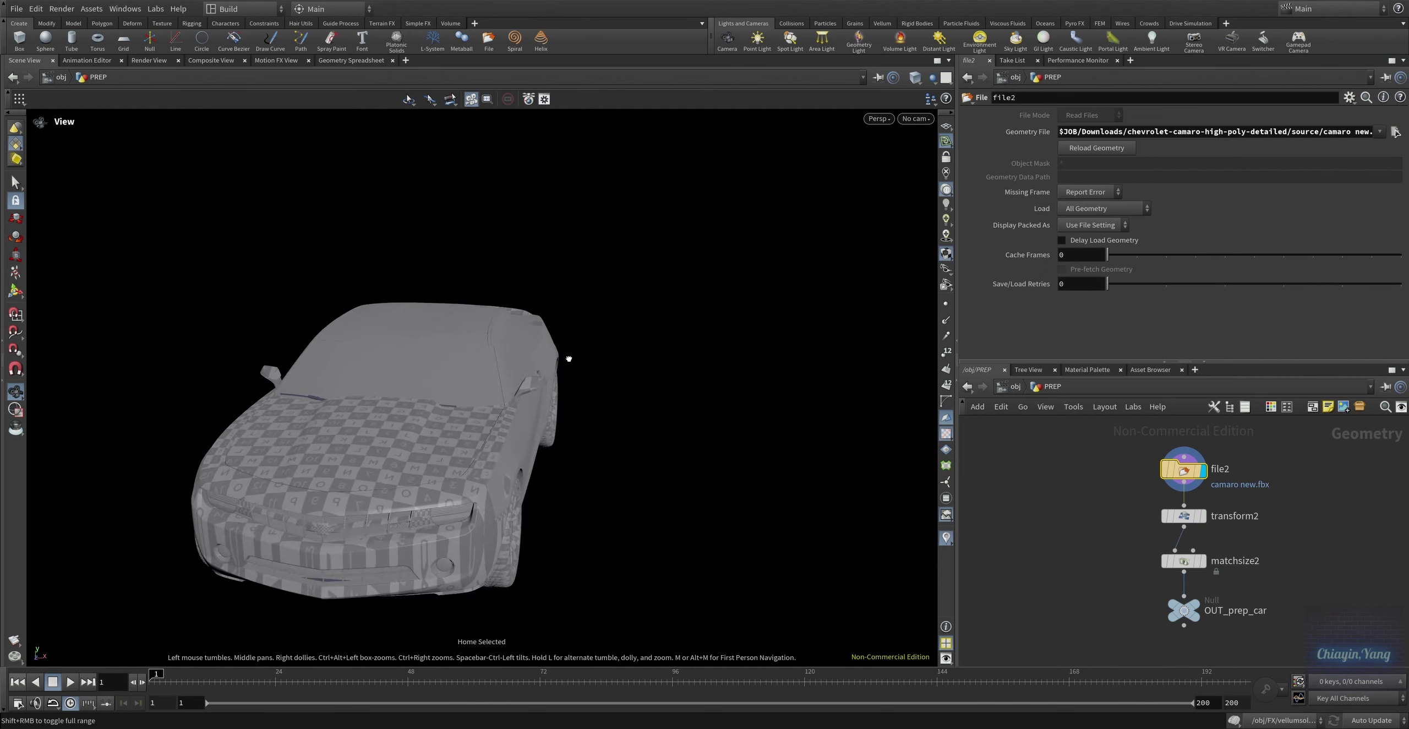
mouse_move(670, 361)
mouse_down()
mouse_move(560, 449)
mouse_move(685, 399)
mouse_up()
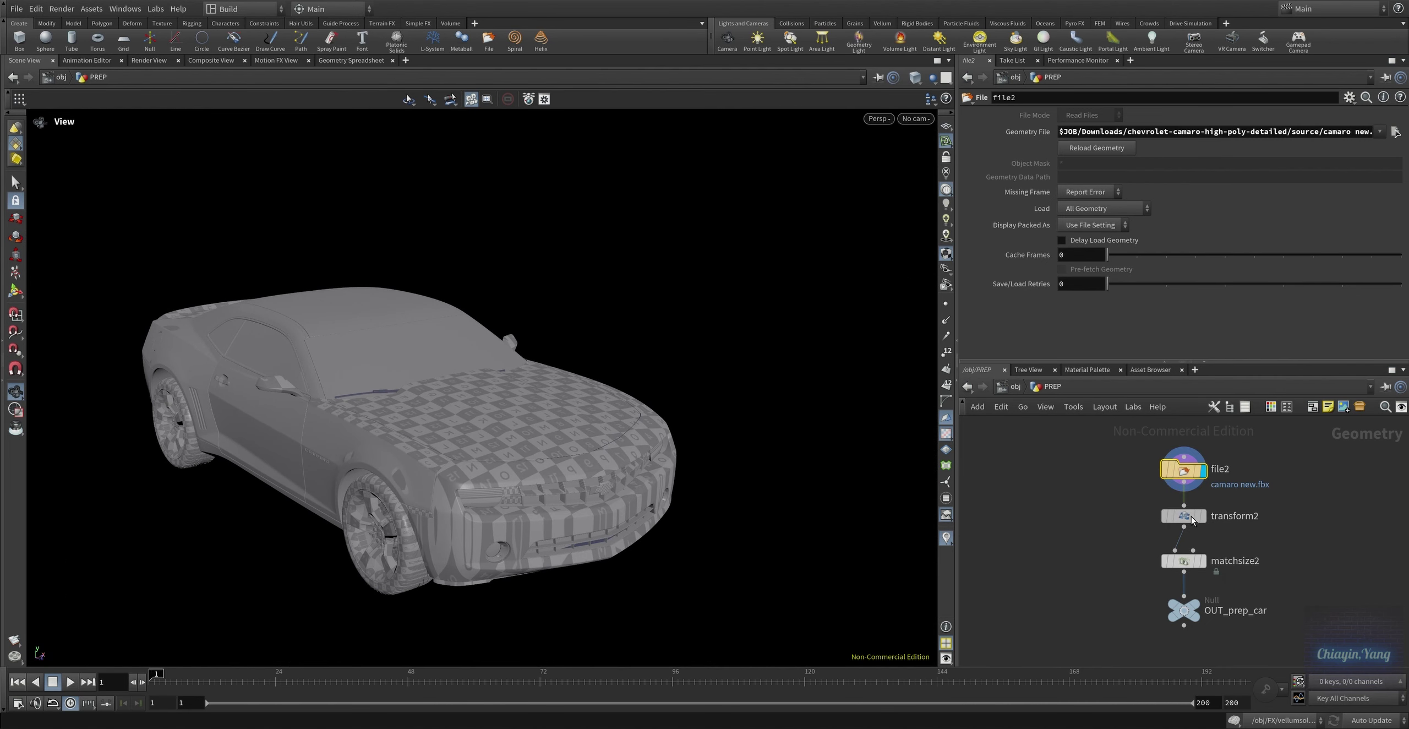
click(1191, 520)
click(1201, 521)
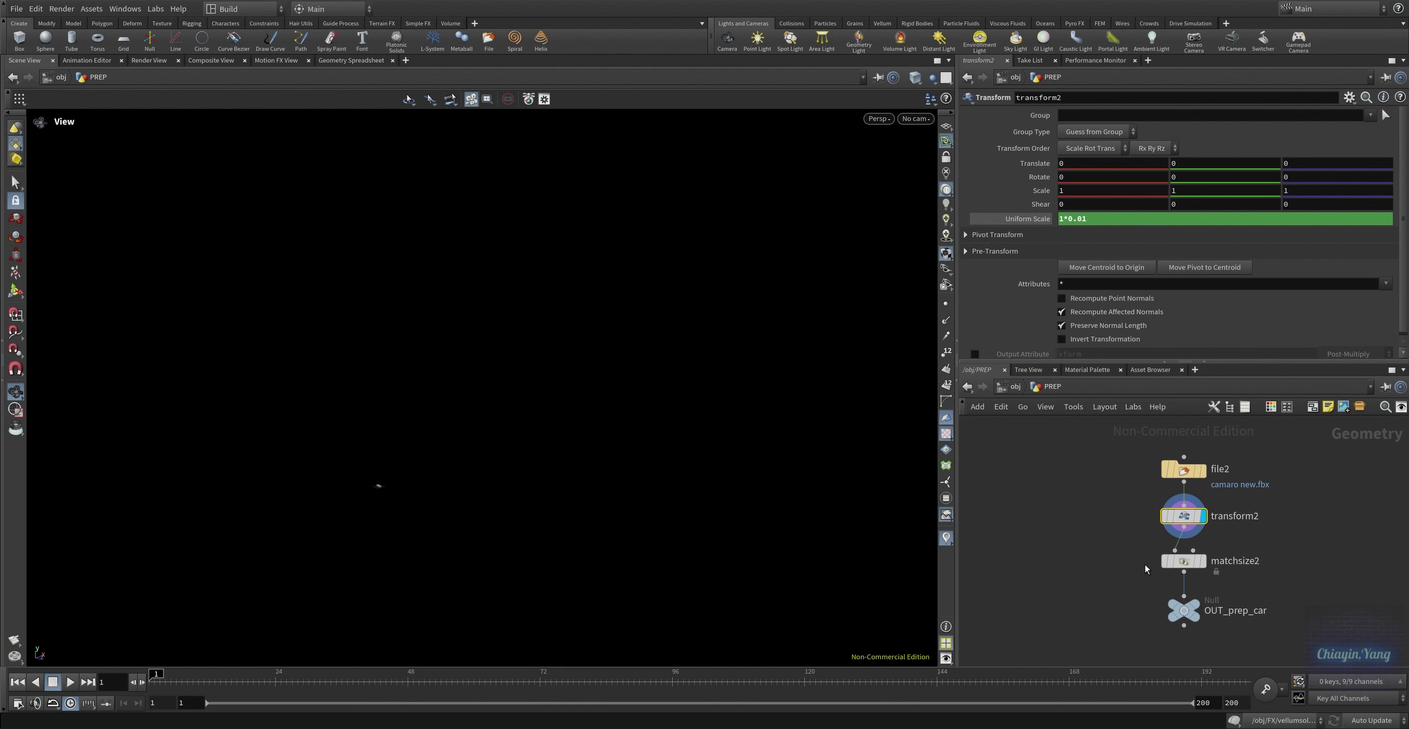
key(g)
drag(462, 536, 402, 469)
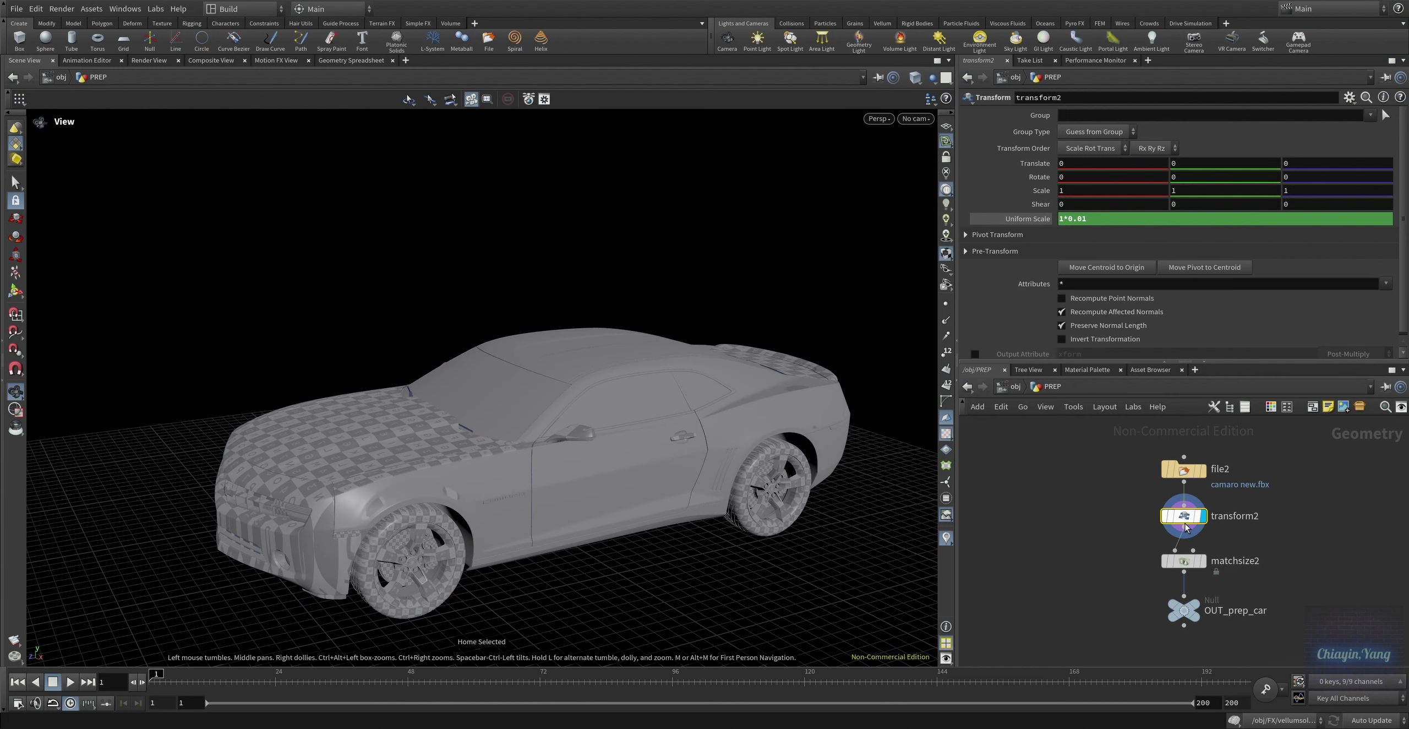
Show matchsize2 grounding the car on the grid, step to OUT_prep_car, and return to object level.
middle_drag(1088, 572, 1075, 532)
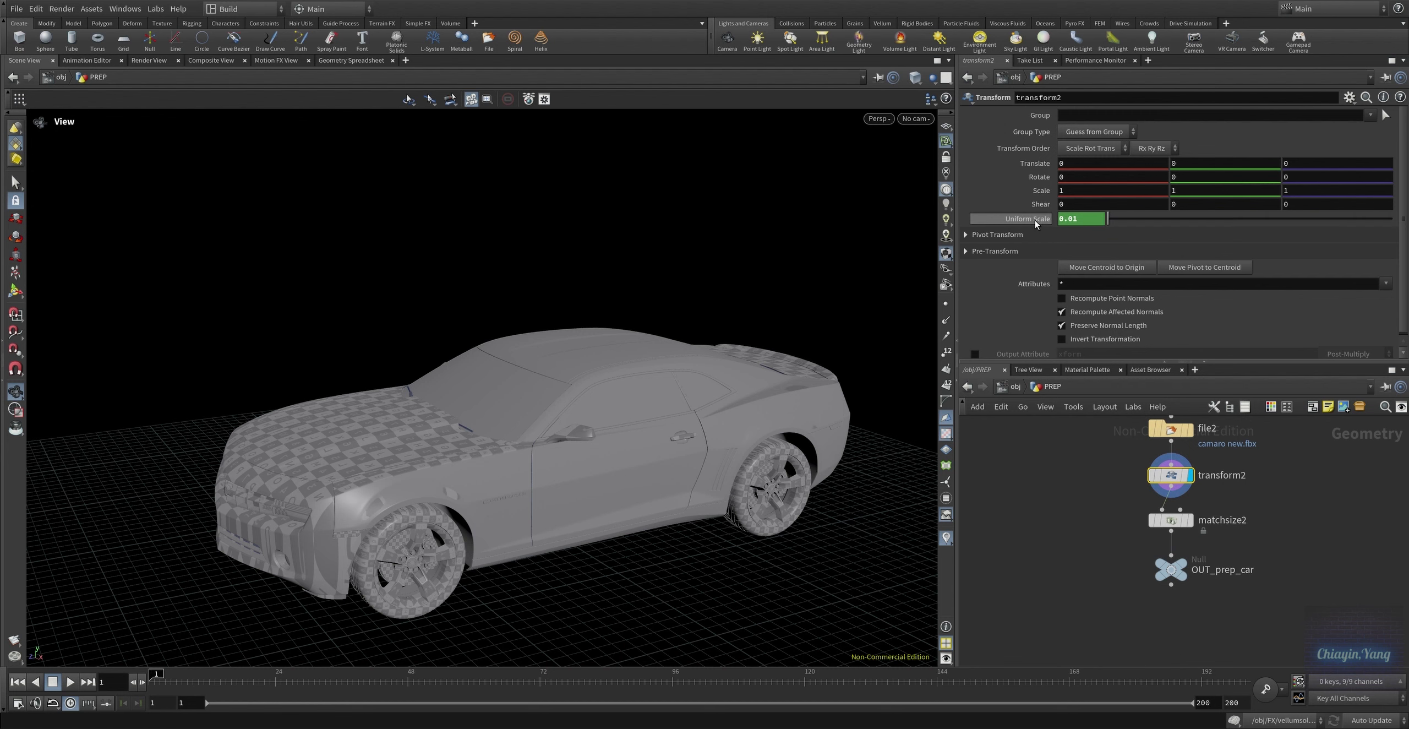
click(1175, 526)
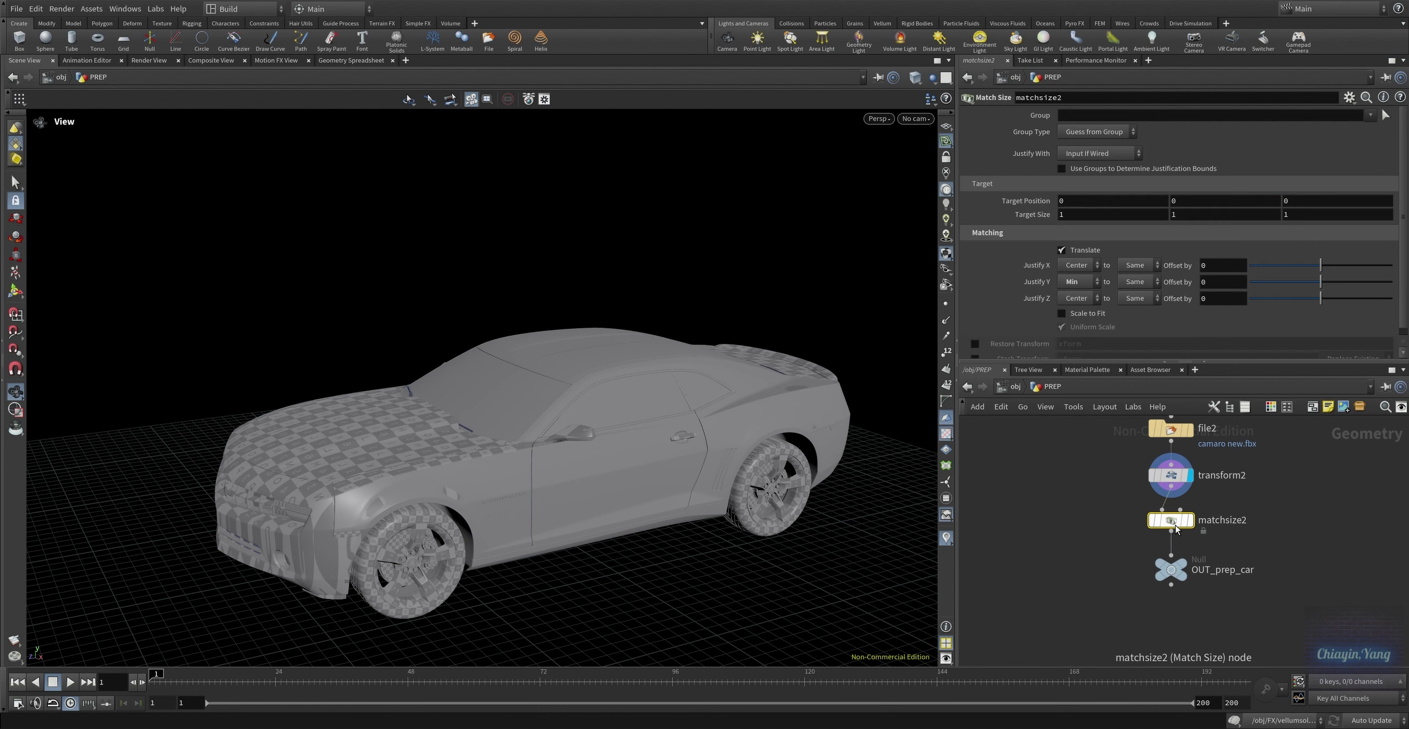
click(1189, 520)
drag(685, 512, 670, 471)
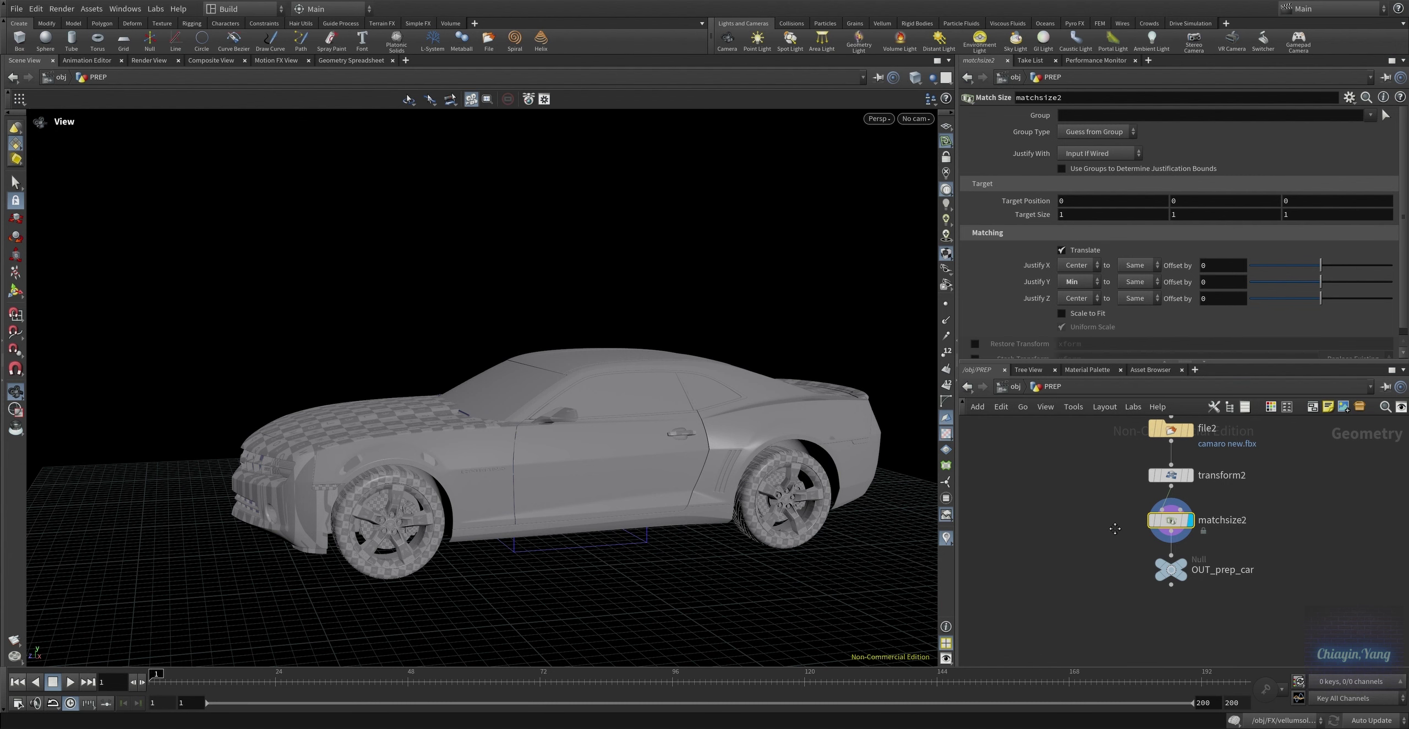
middle_drag(1132, 586, 1129, 558)
key(Down)
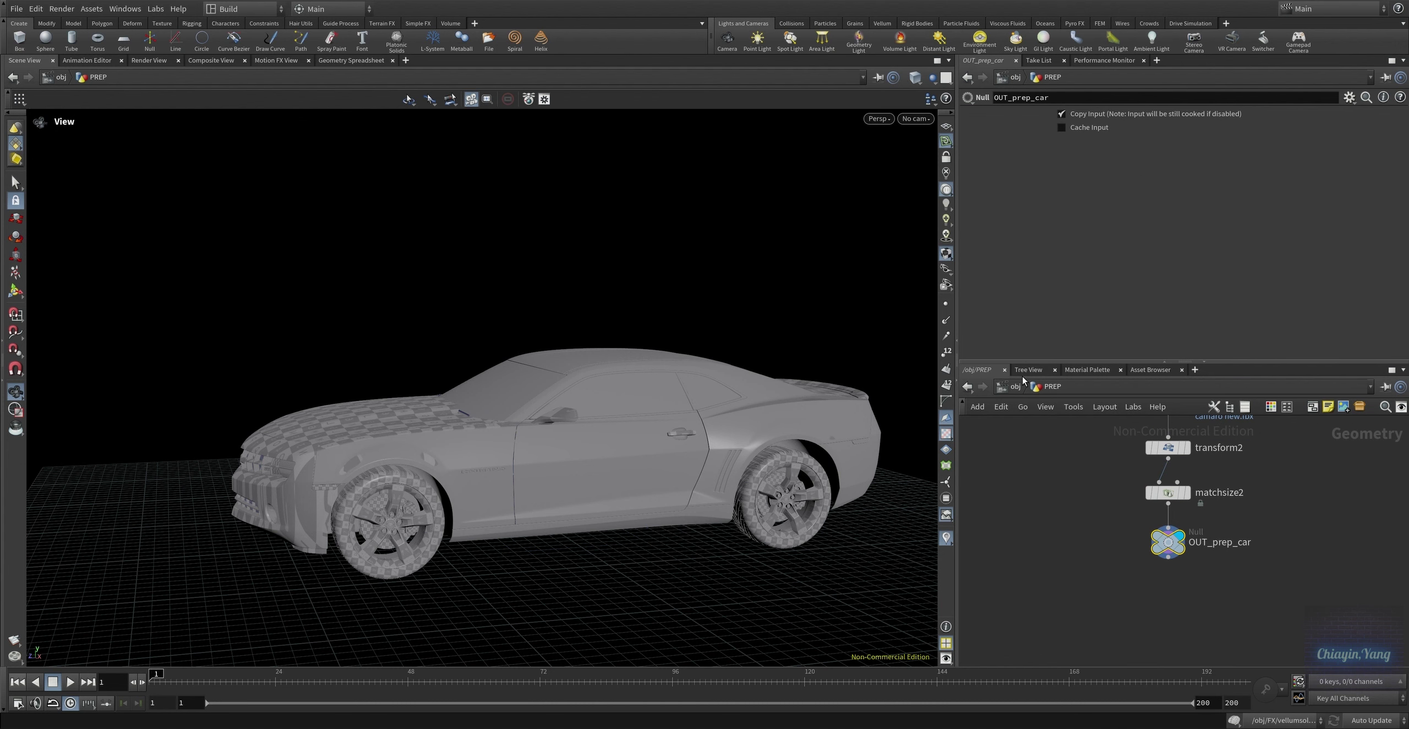
click(1012, 388)
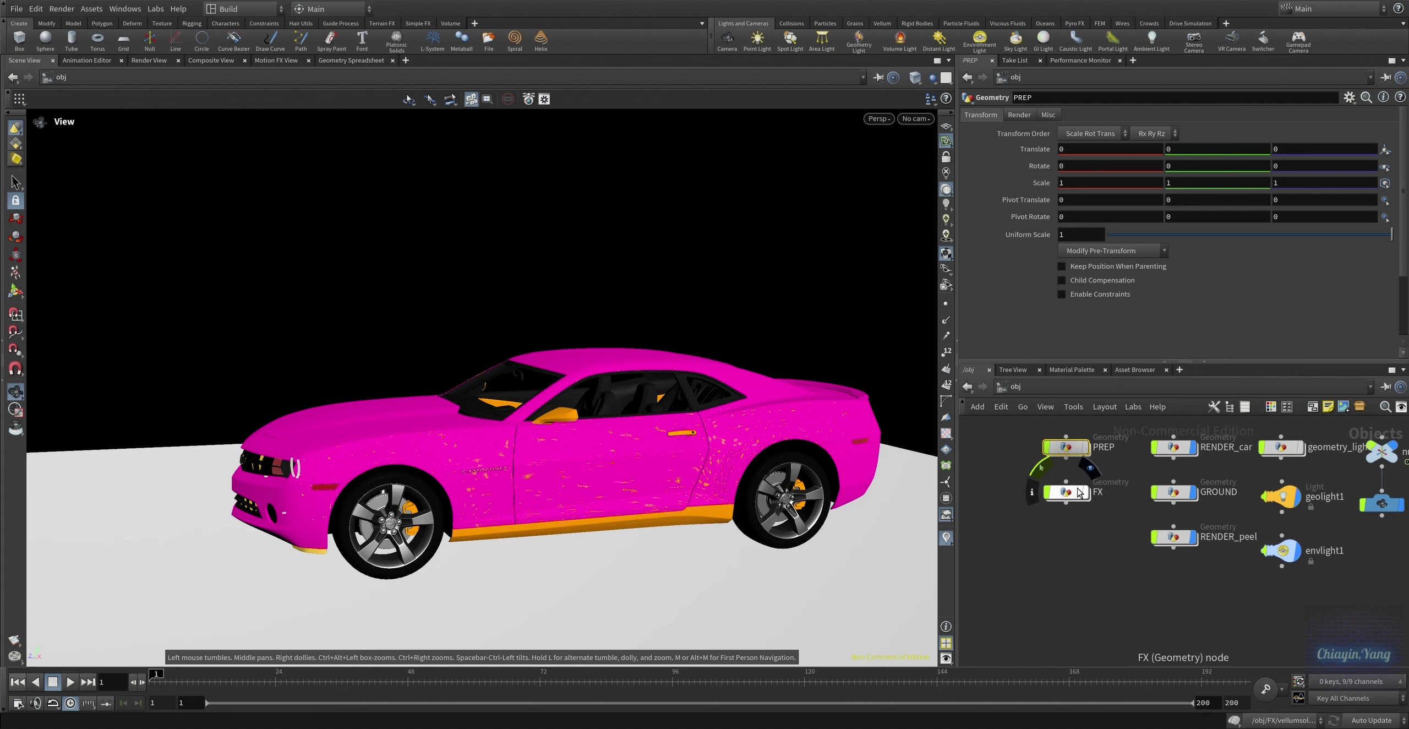
In the FX network, display the merged car from object_merge1 and the polydoctor1 cleanup.
double_click(1072, 498)
scroll(1123, 492, down, 5)
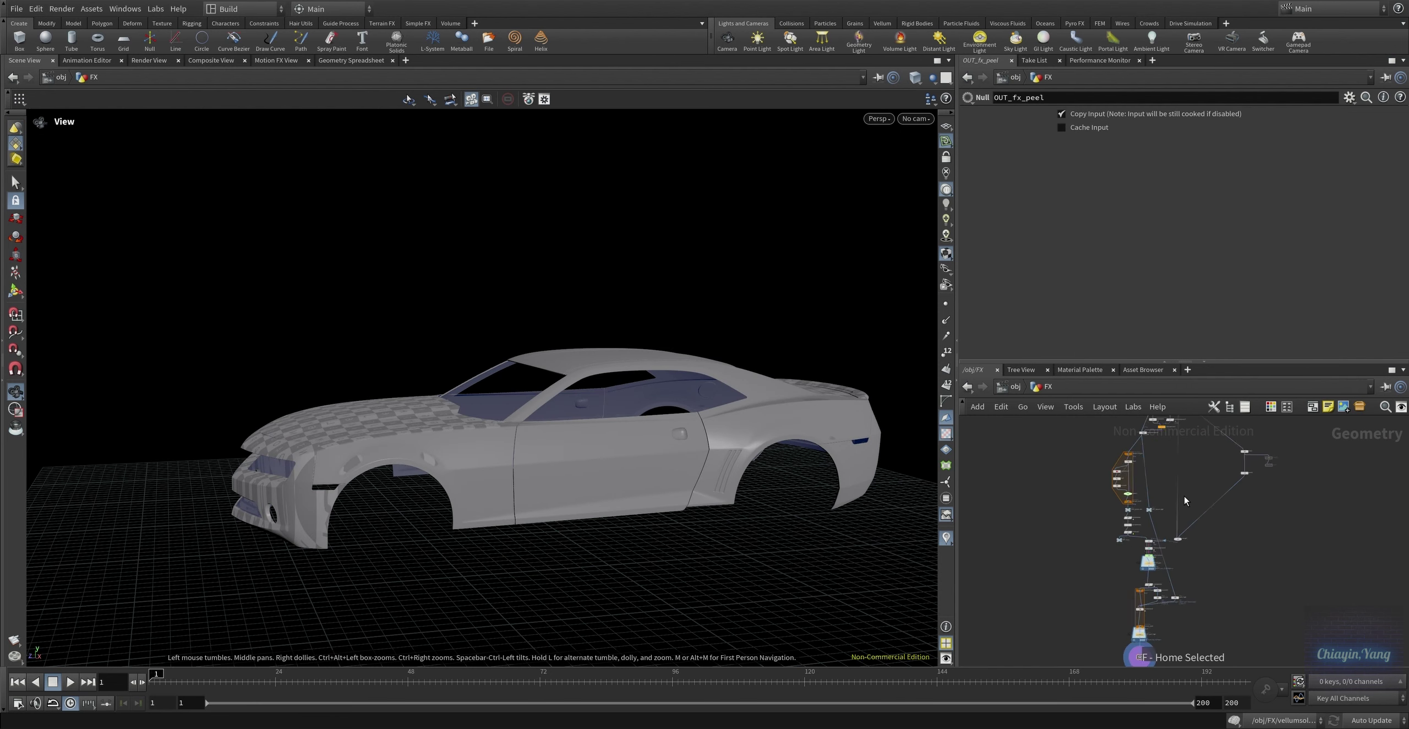
scroll(1089, 468, up, 8)
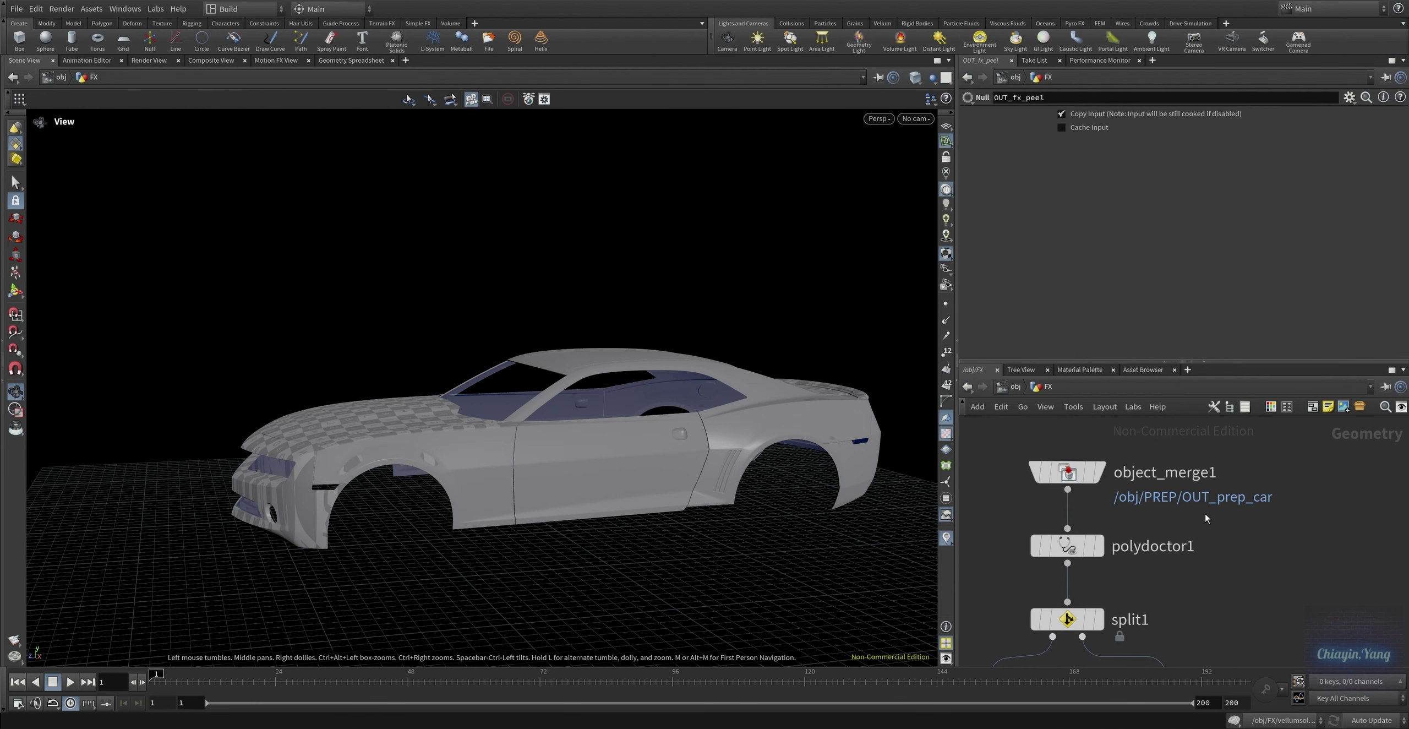
click(1067, 472)
drag(522, 456, 689, 441)
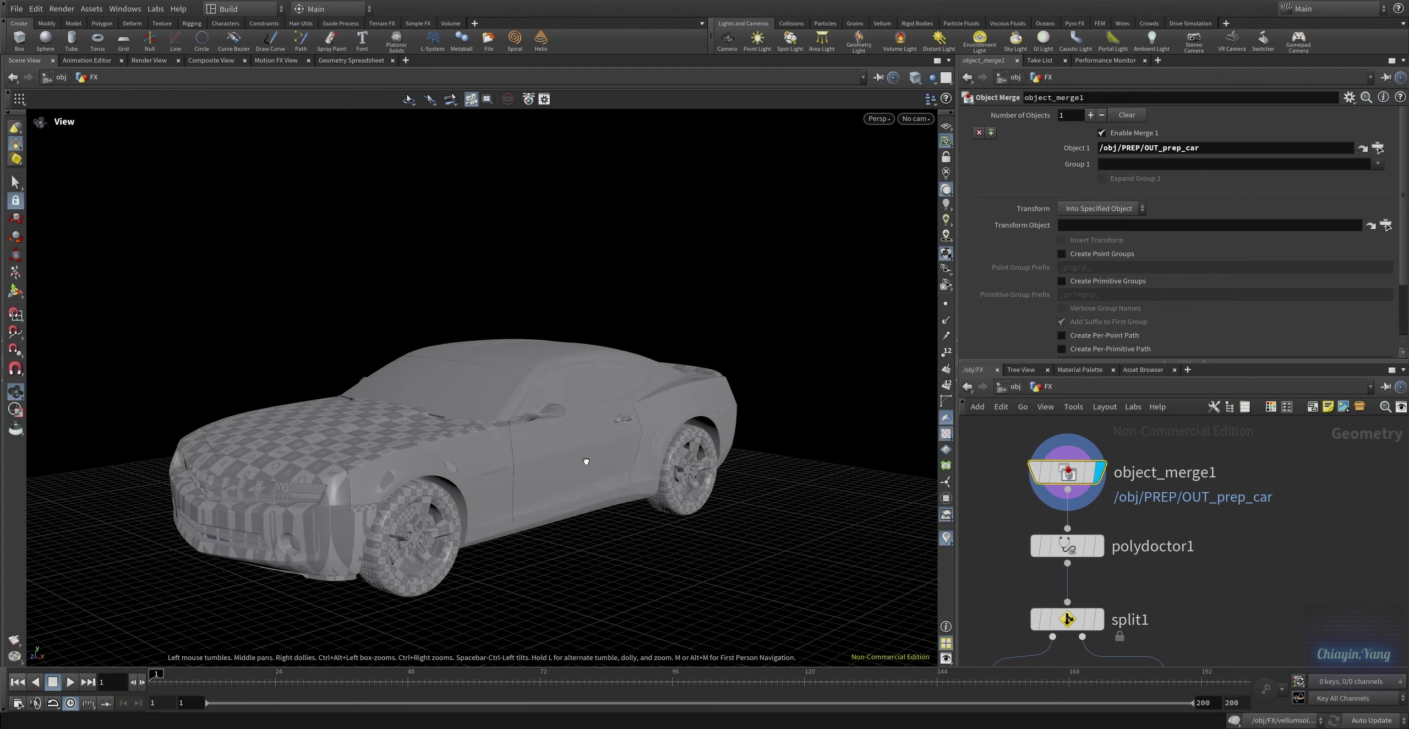
click(1079, 549)
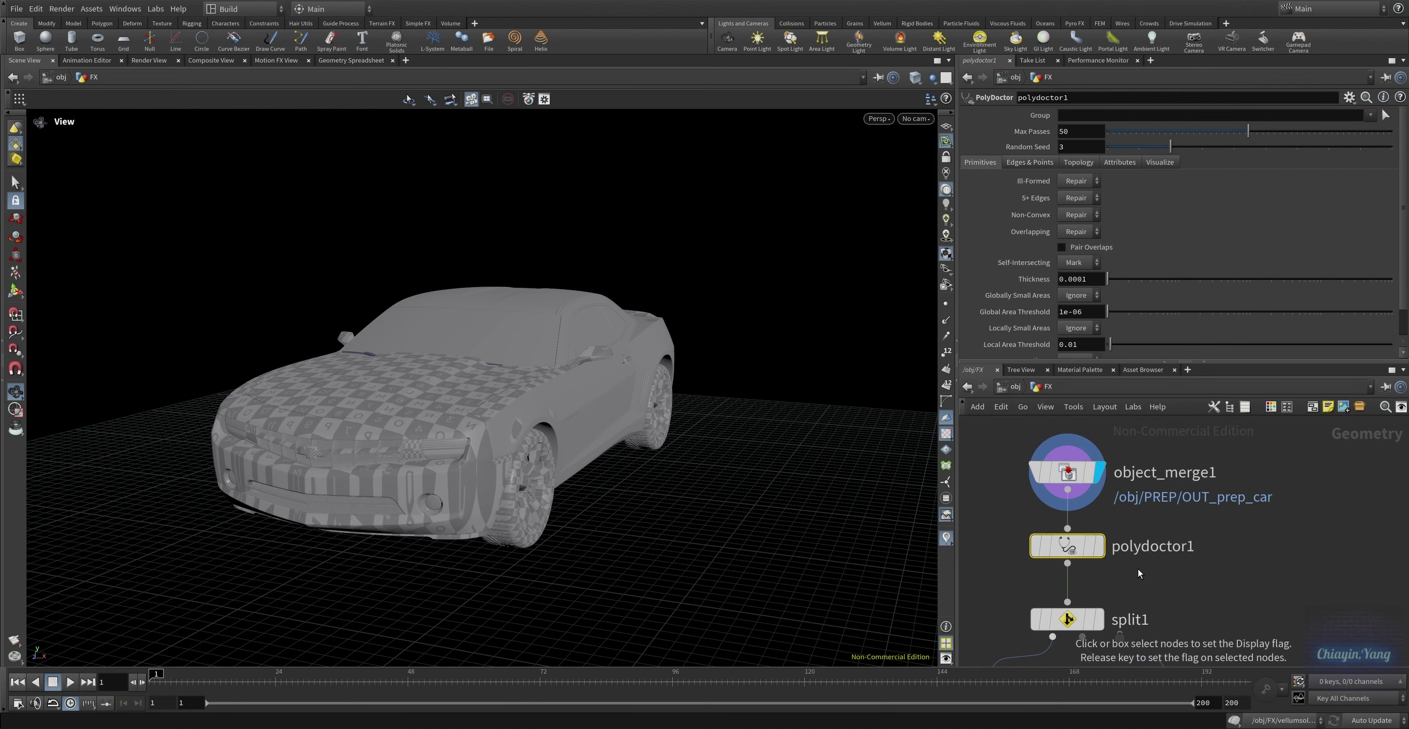
click(1099, 545)
Check the car_paint output and display split1, showing only the painted body without wheels.
middle_drag(1206, 577, 1254, 495)
scroll(1341, 300, down, 2)
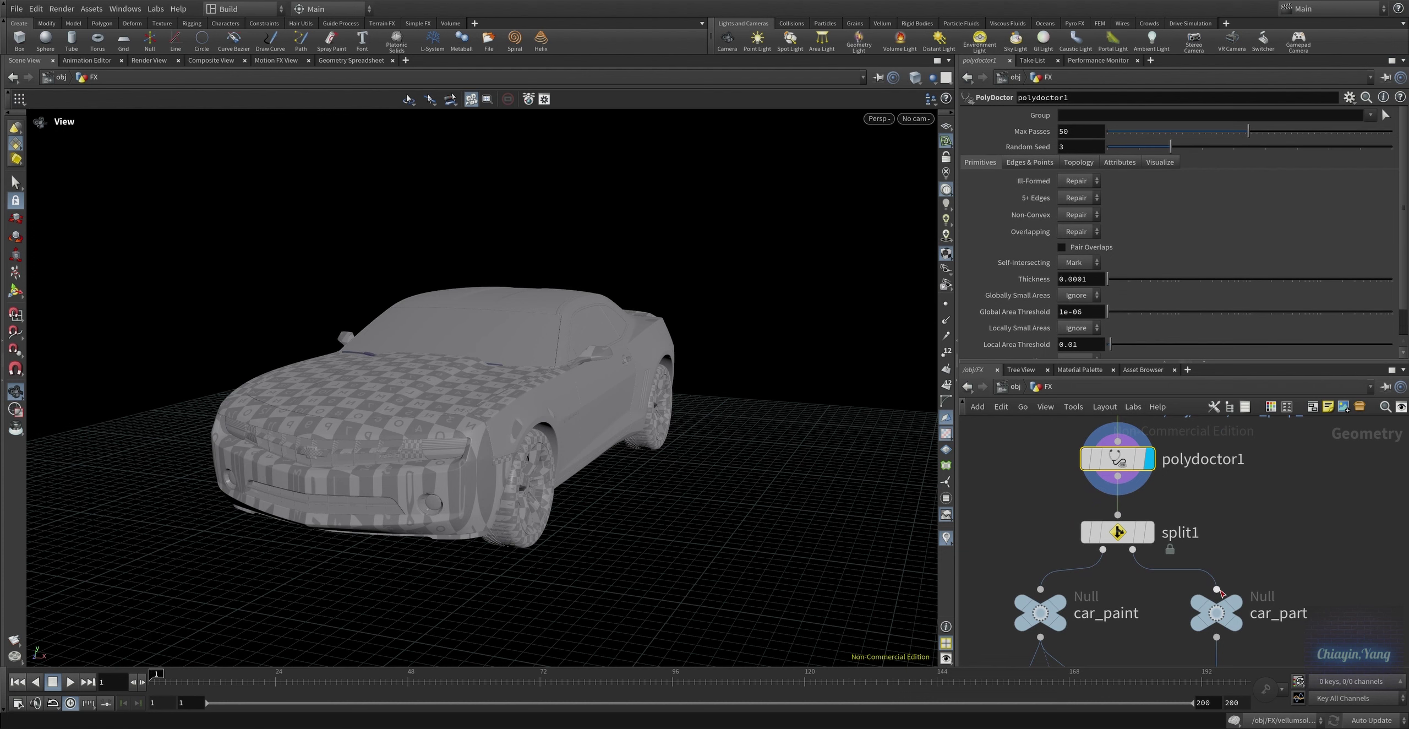
middle_drag(1134, 550, 1165, 499)
click(1148, 481)
middle_drag(1173, 591, 1200, 560)
click(1102, 534)
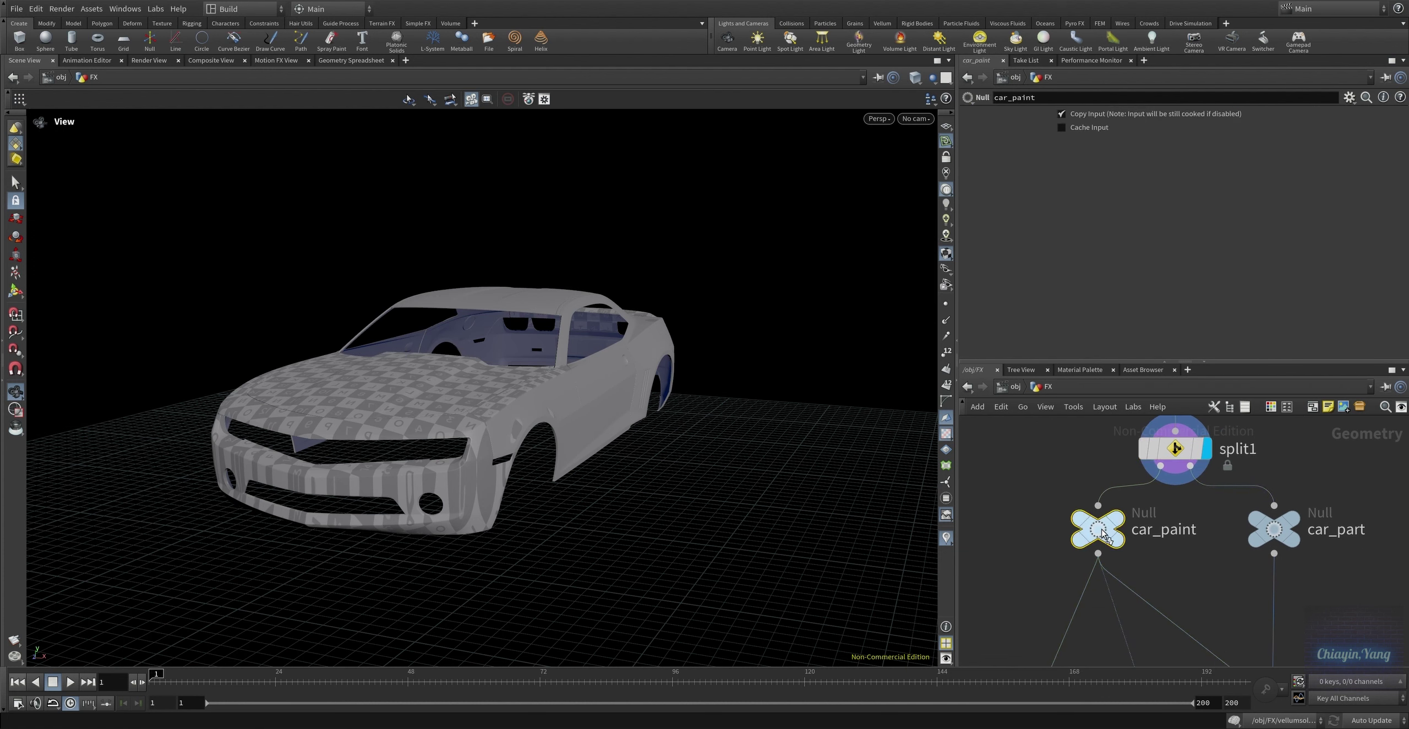
click(1175, 448)
click(1206, 448)
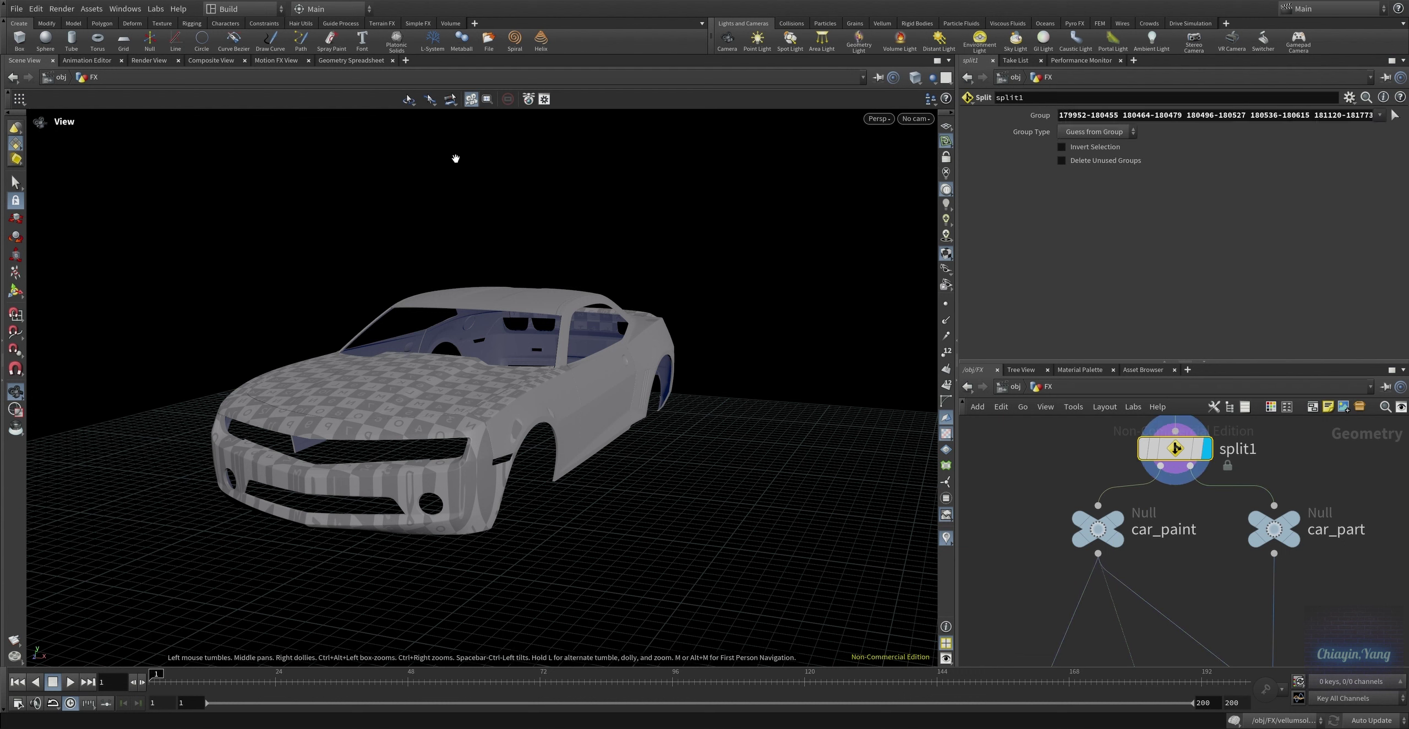
key(s)
key(9)
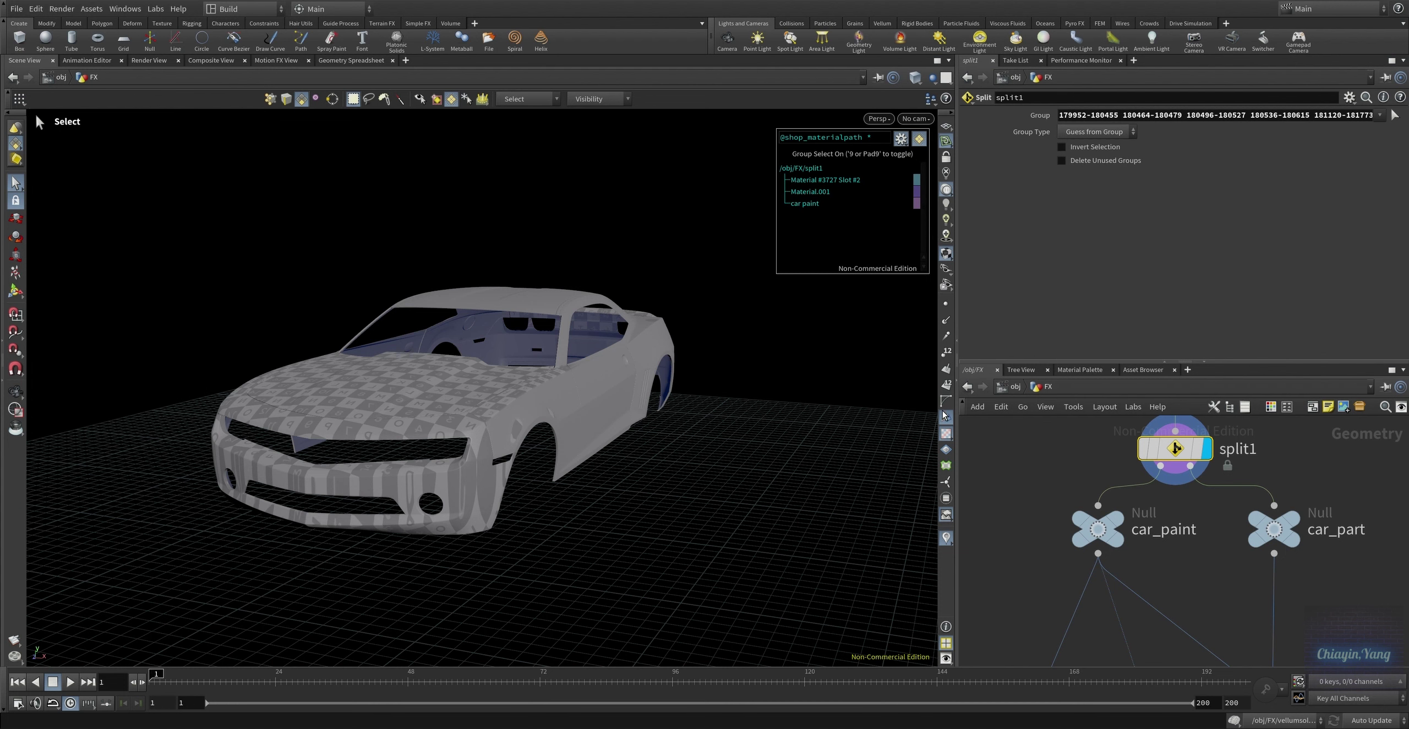
click(578, 411)
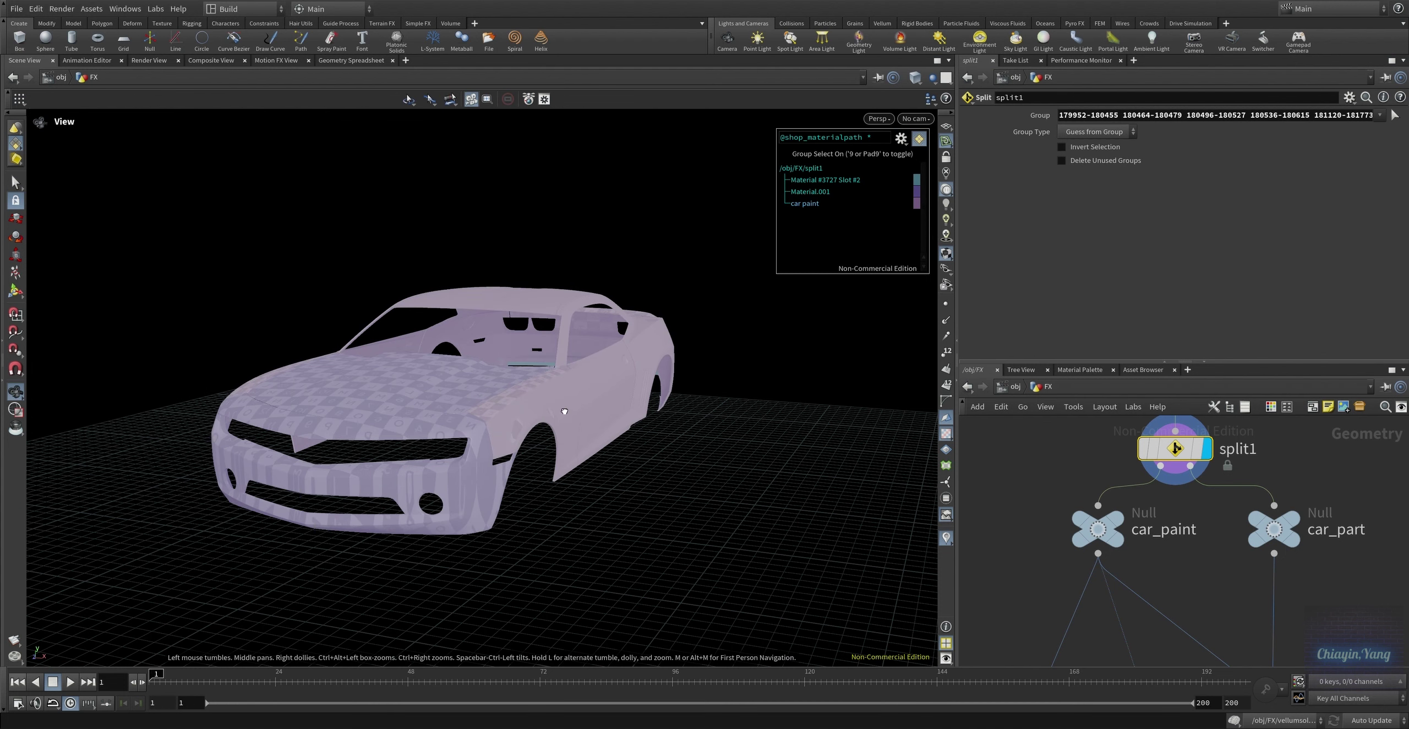
alt+drag(579, 412, 551, 402)
Display car_paint, then leave car_part showing the wheels and non-paint parts.
click(1117, 523)
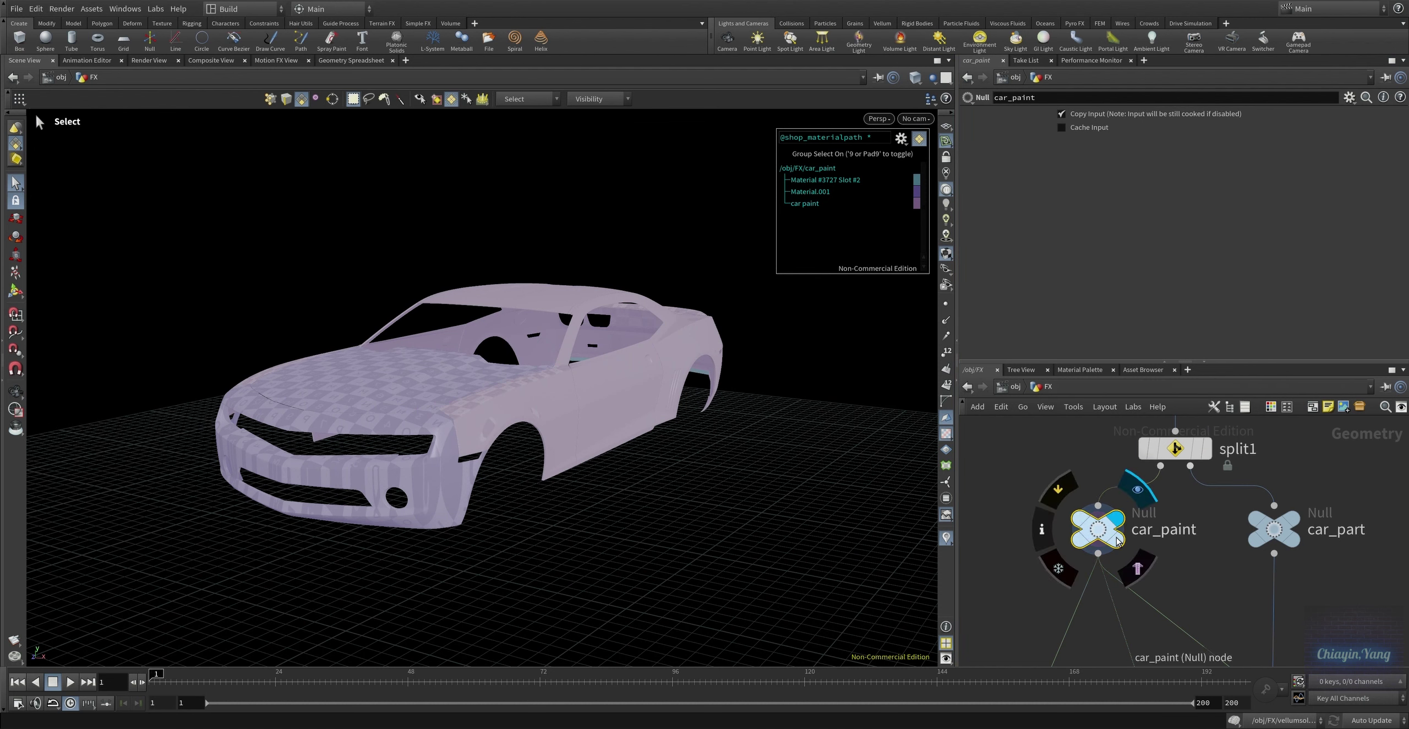
click(1278, 536)
click(1291, 530)
middle_drag(1291, 530, 1311, 479)
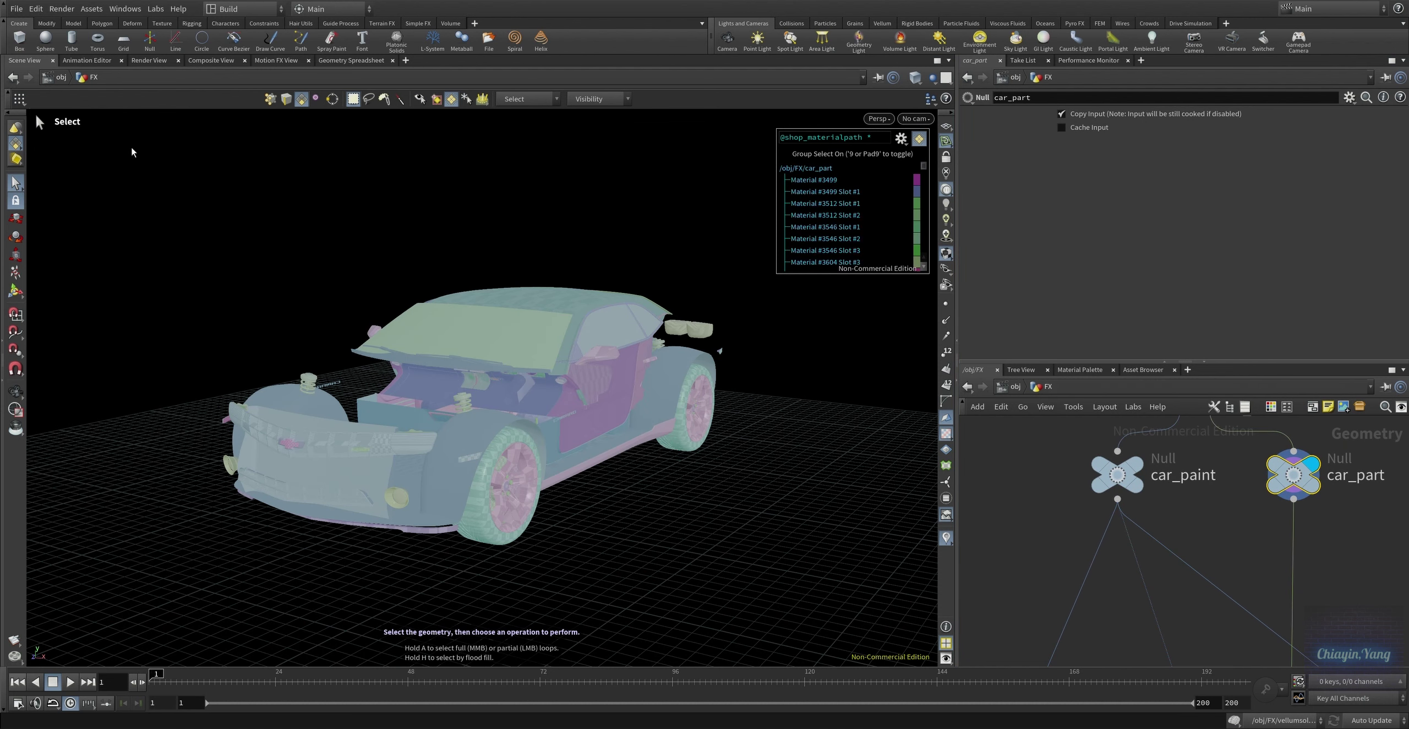
key(Escape)
scroll(1159, 560, down, 3)
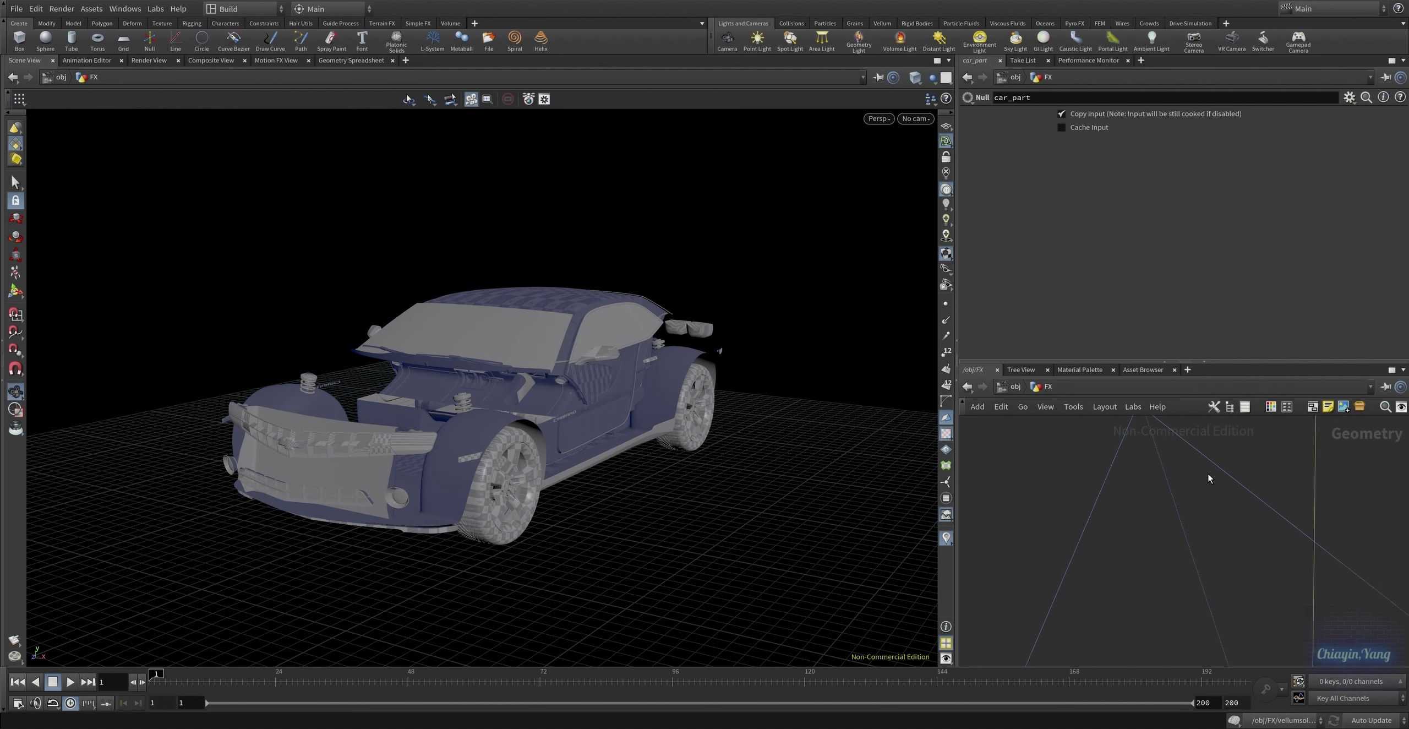
mouse_move(1159, 560)
middle_down()
mouse_move(1177, 627)
mouse_move(1202, 633)
middle_up()
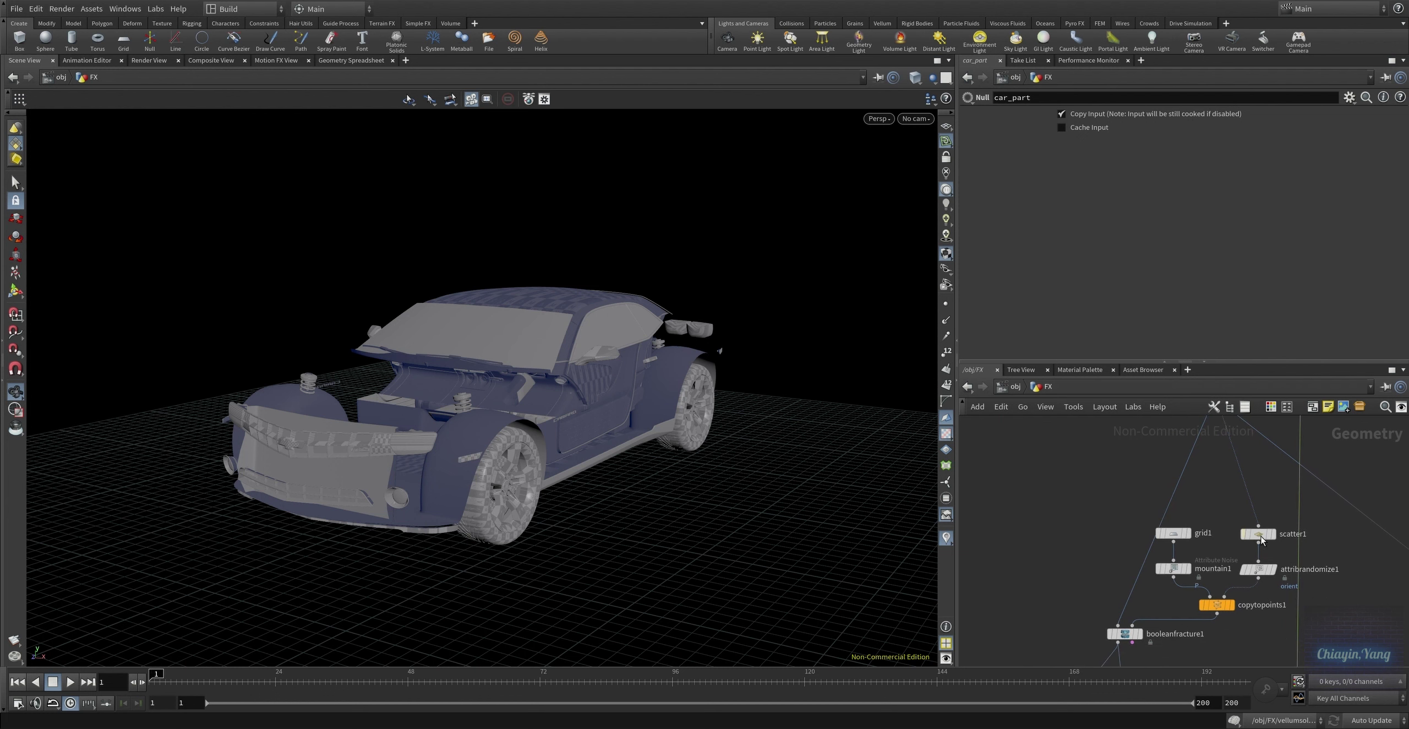
Inspect the scatter1 points, attribrandomize1 orientation and the flat grid1 cutter.
click(1272, 534)
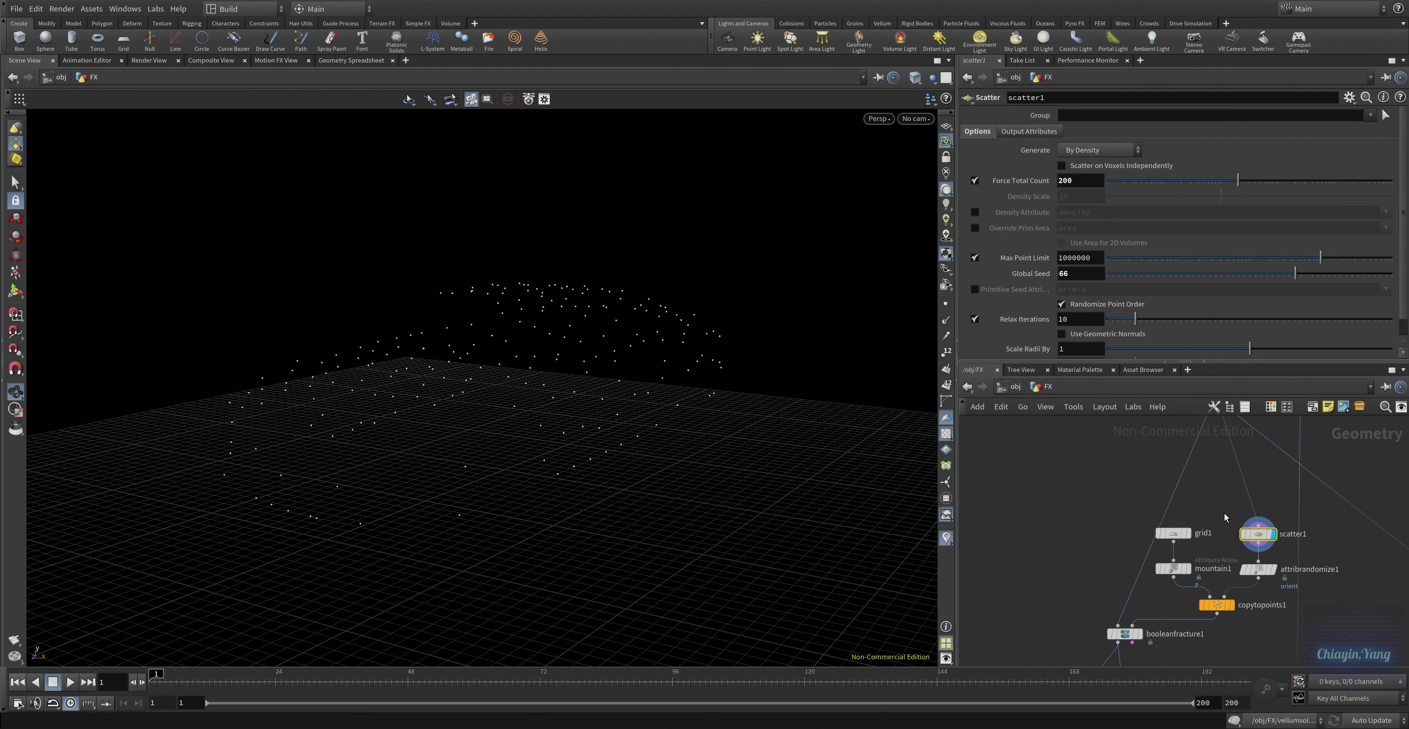
scroll(1128, 288, down, 1)
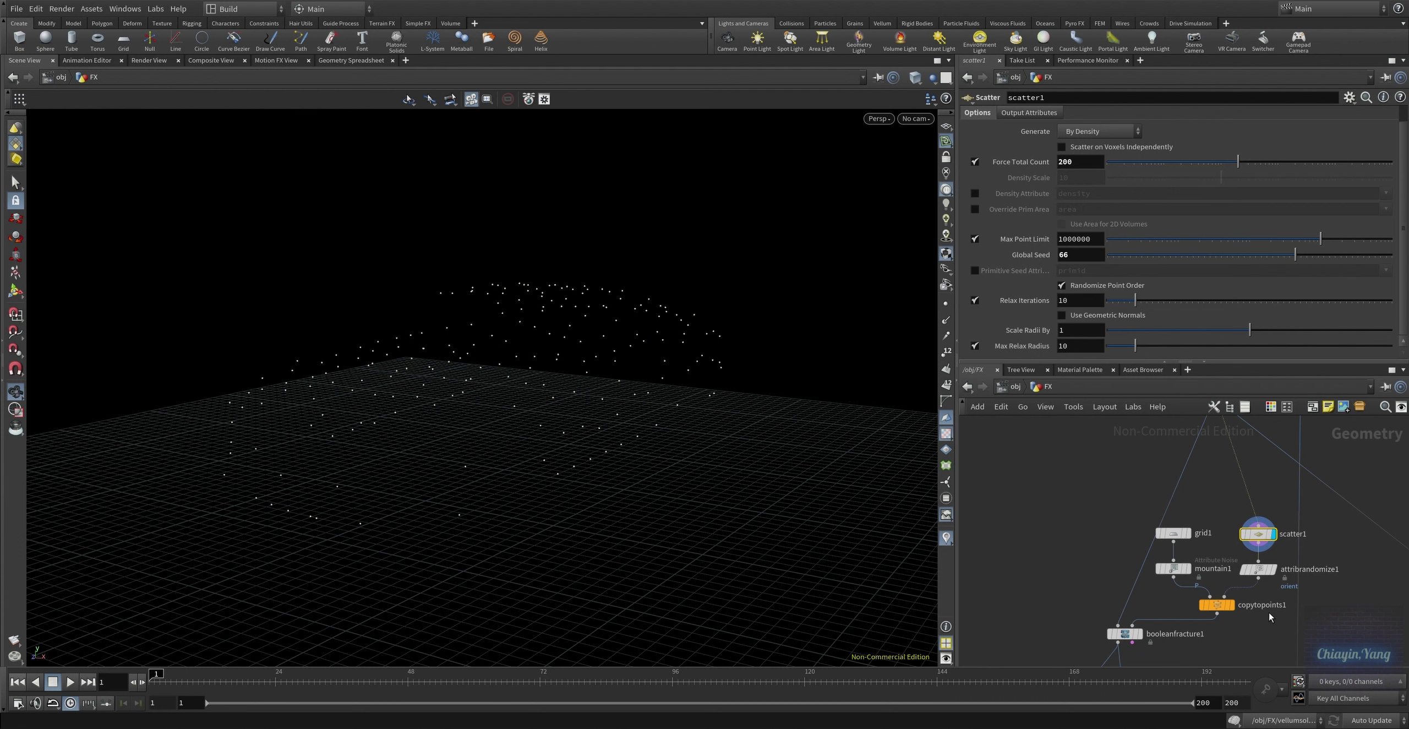
click(1261, 570)
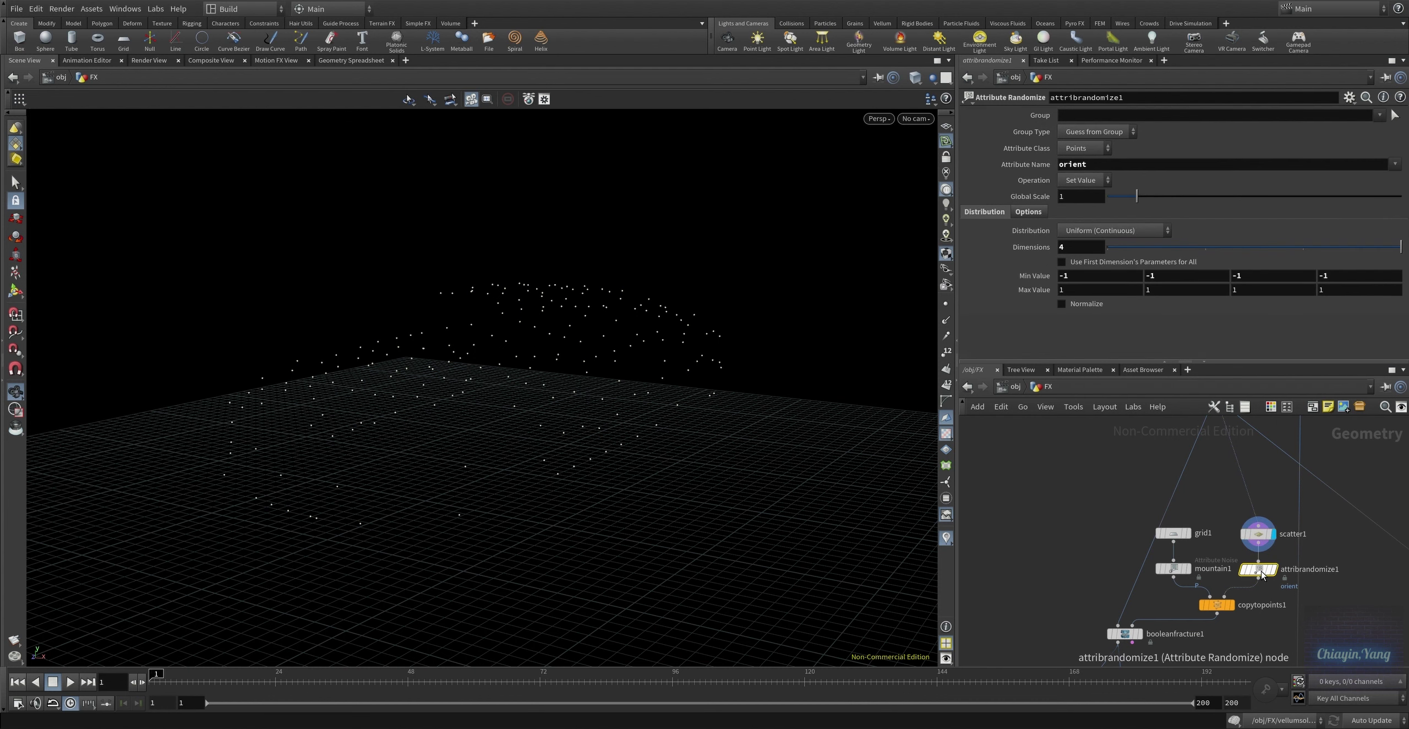
key(r)
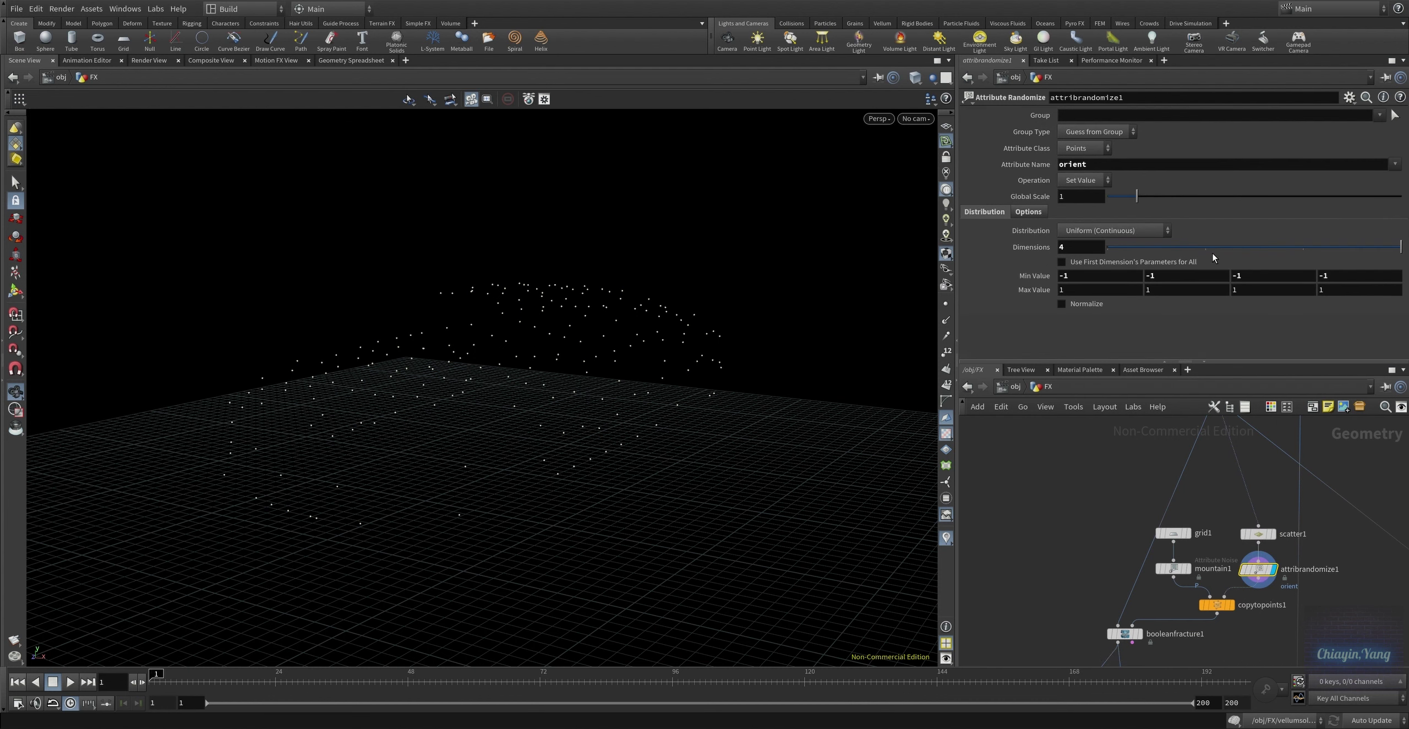
click(1175, 534)
key(r)
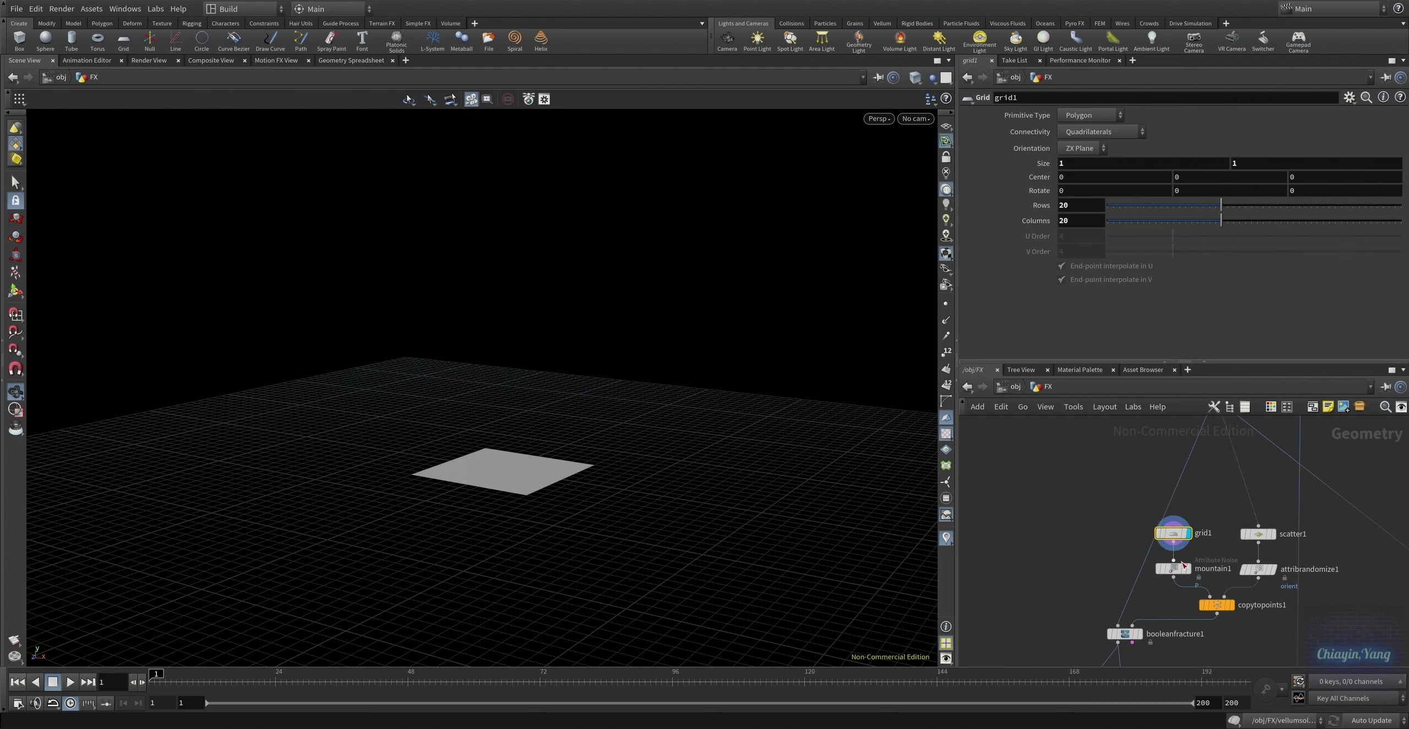
Display the noisy mountain1 surface, then the copytopoints1 cutter pieces framed in view.
click(1180, 569)
key(r)
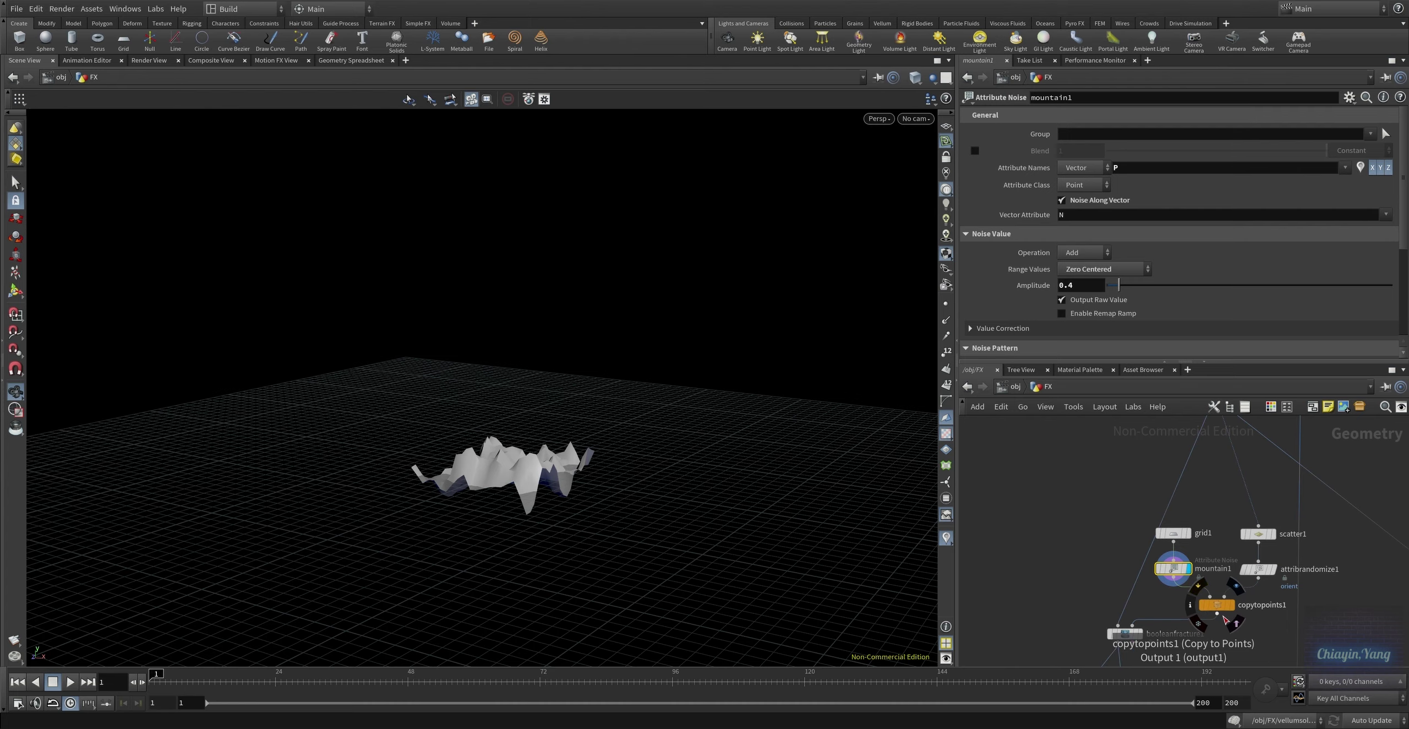
mouse_move(573, 495)
mouse_down()
mouse_move(583, 517)
mouse_move(551, 496)
mouse_up()
scroll(584, 516, up, 5)
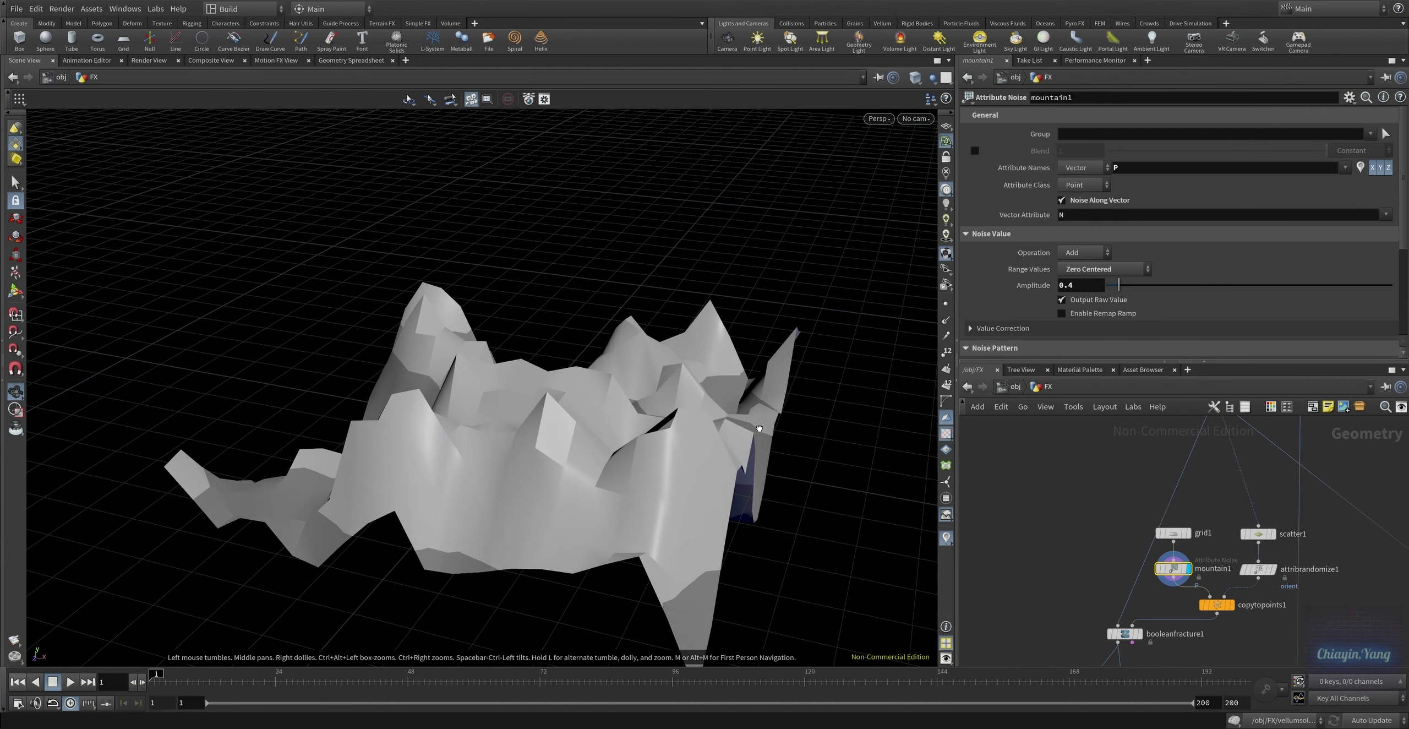
click(1219, 607)
key(r)
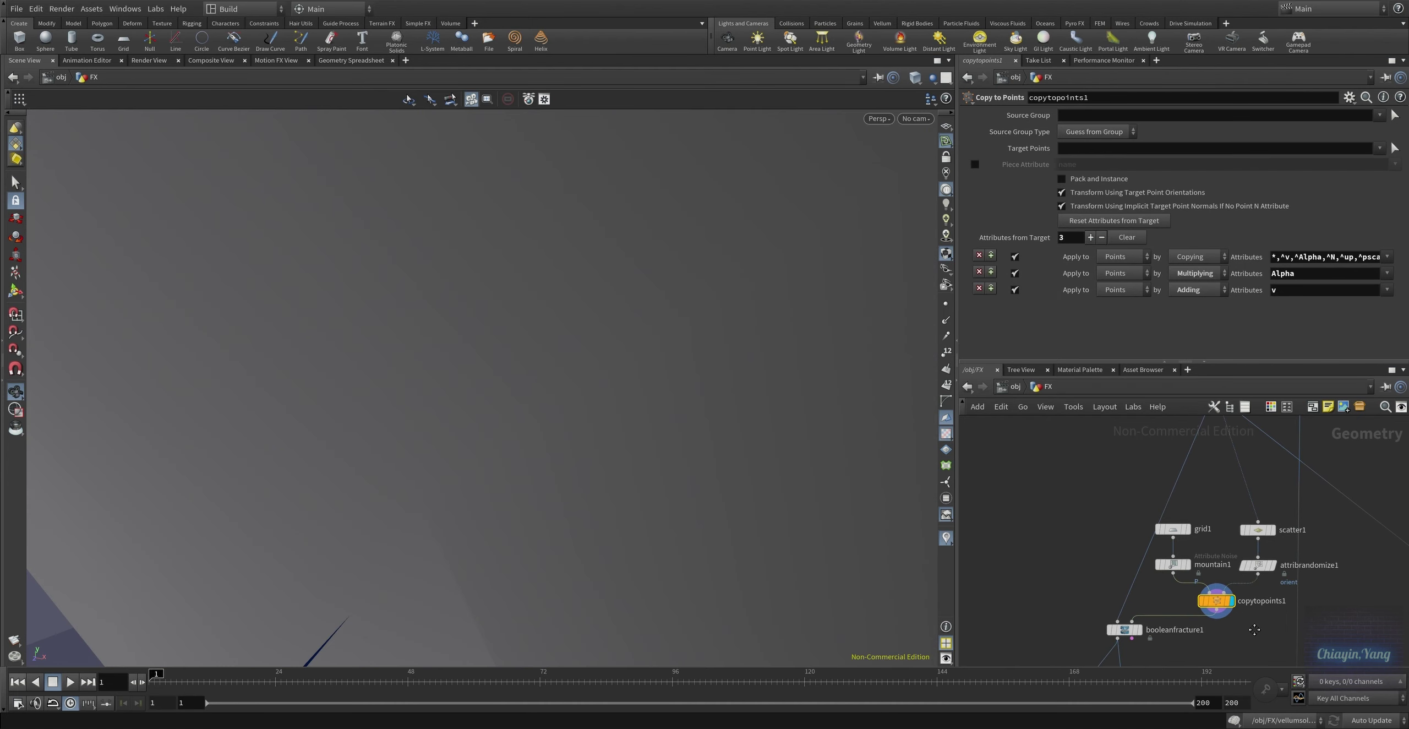
key(g)
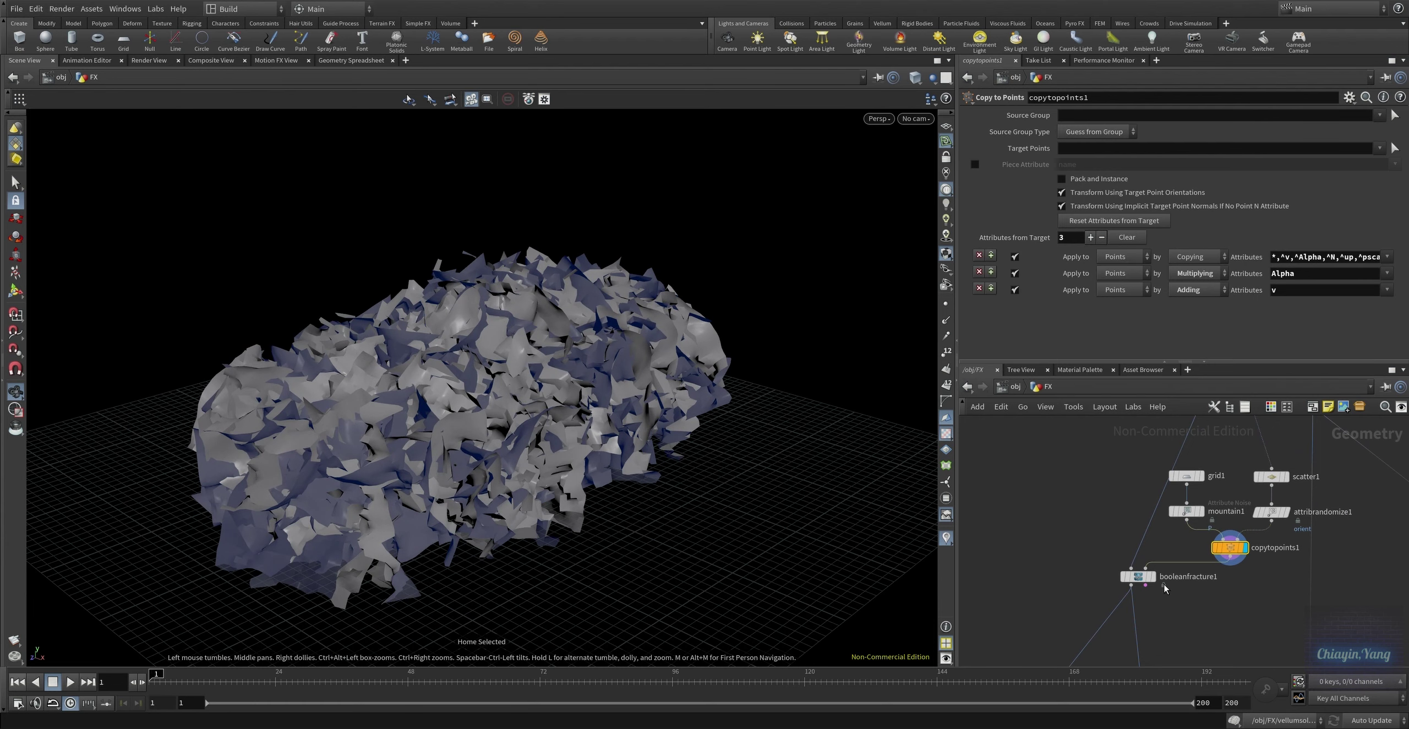
Display booleanfracture1's car shattered into colourful pieces.
click(1139, 577)
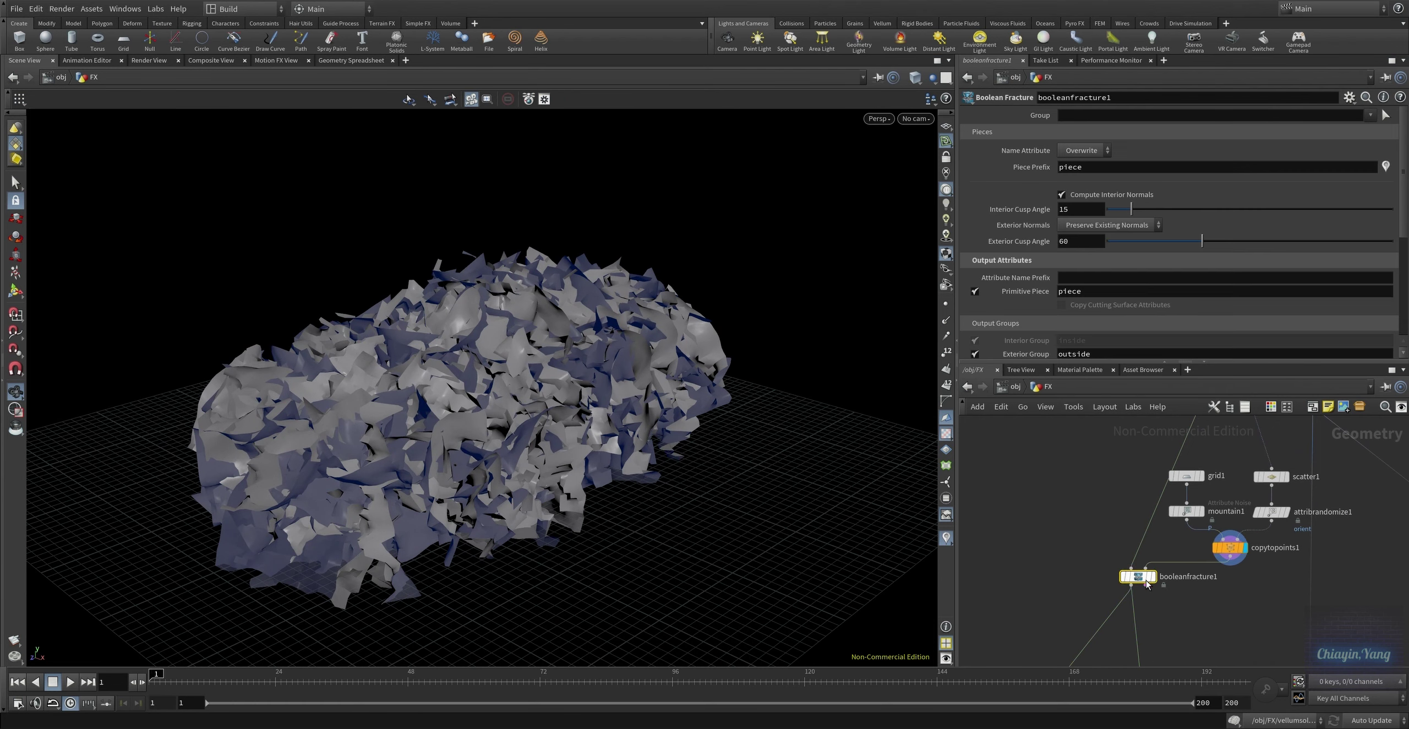
key(r)
drag(551, 441, 509, 440)
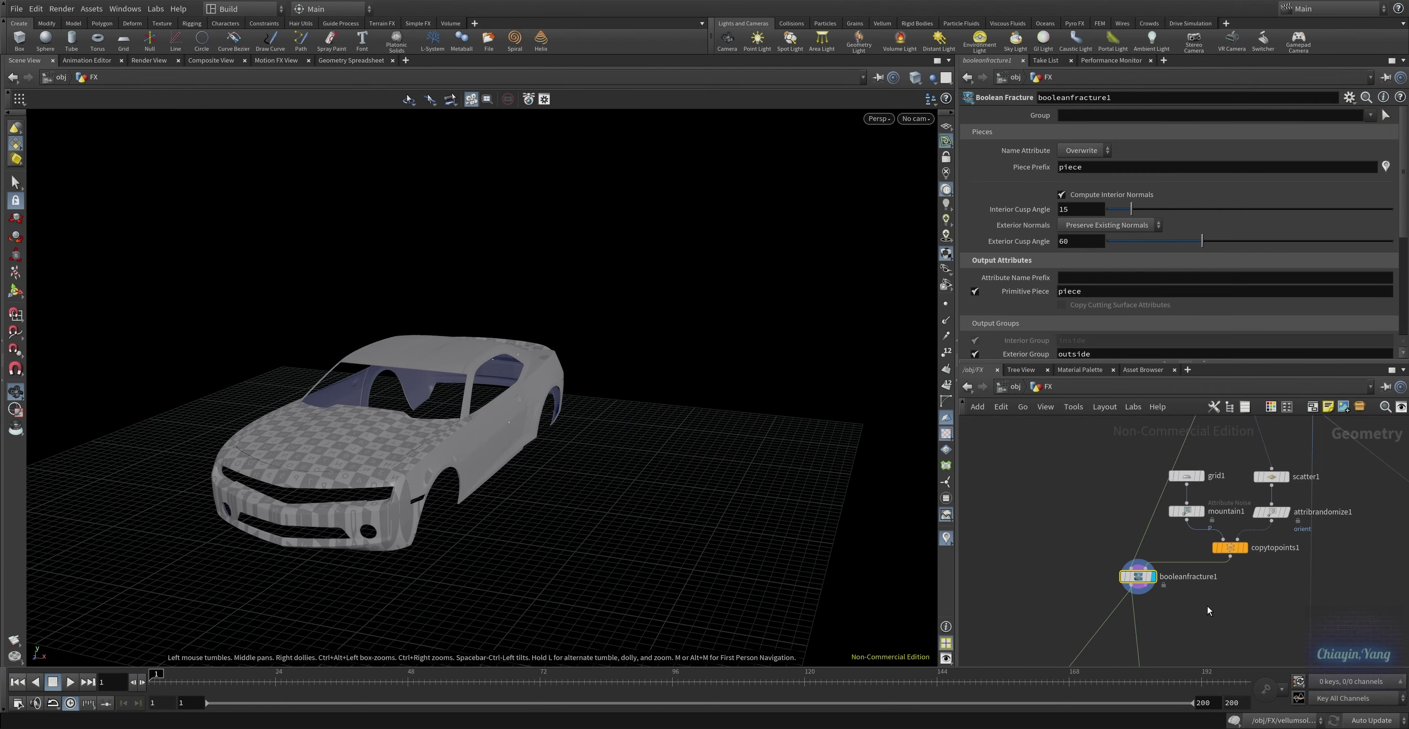
middle_drag(1266, 605, 1254, 565)
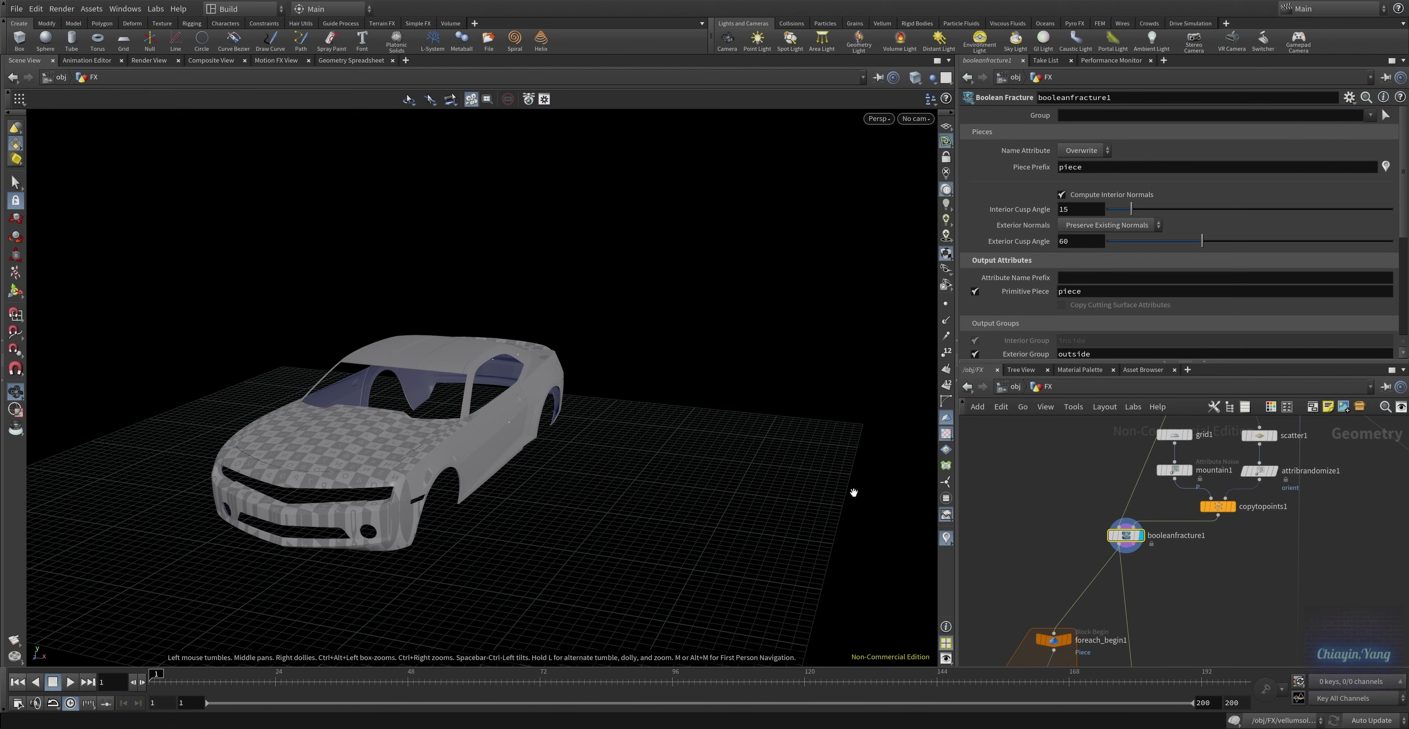
click(1138, 536)
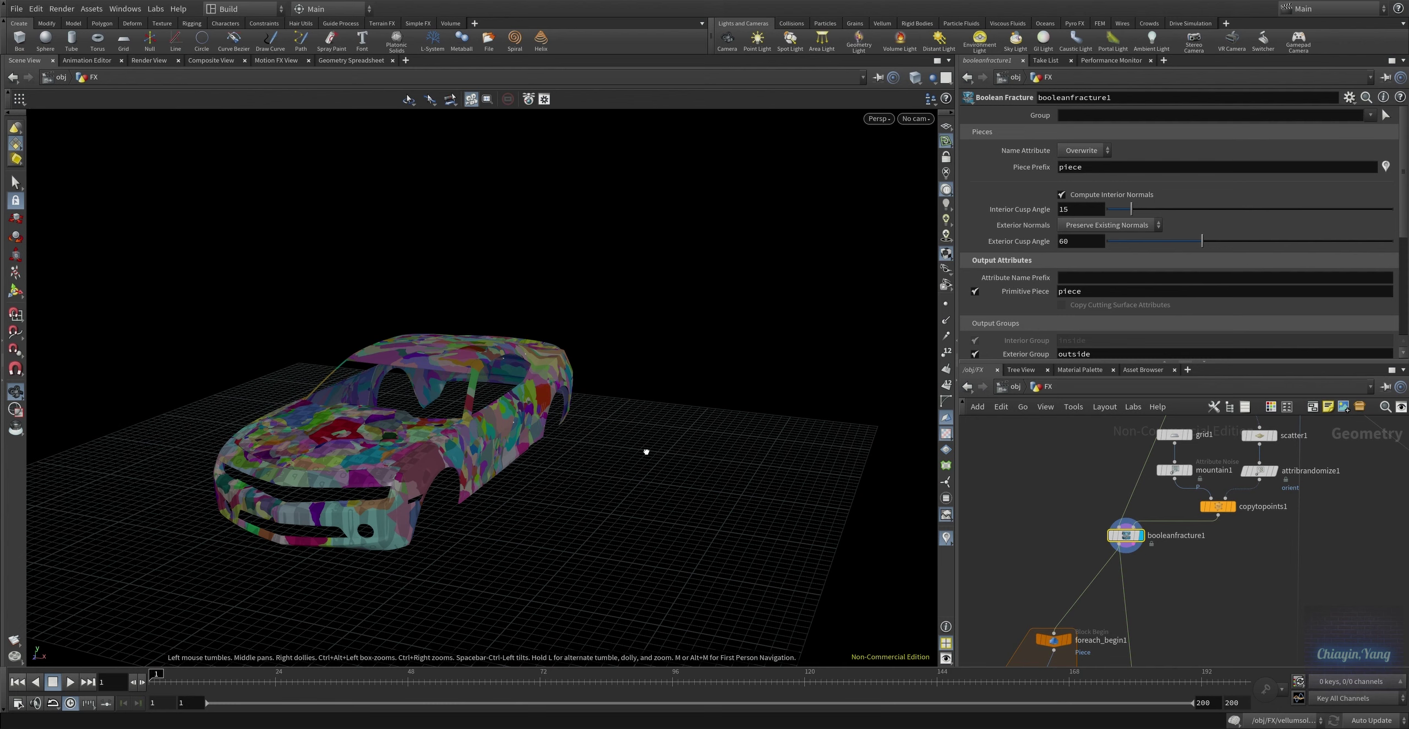
Show the single extracted piece from the foreach_begin1 per-piece loop.
scroll(1193, 322, down, 2)
scroll(1205, 317, down, 2)
scroll(1215, 312, down, 2)
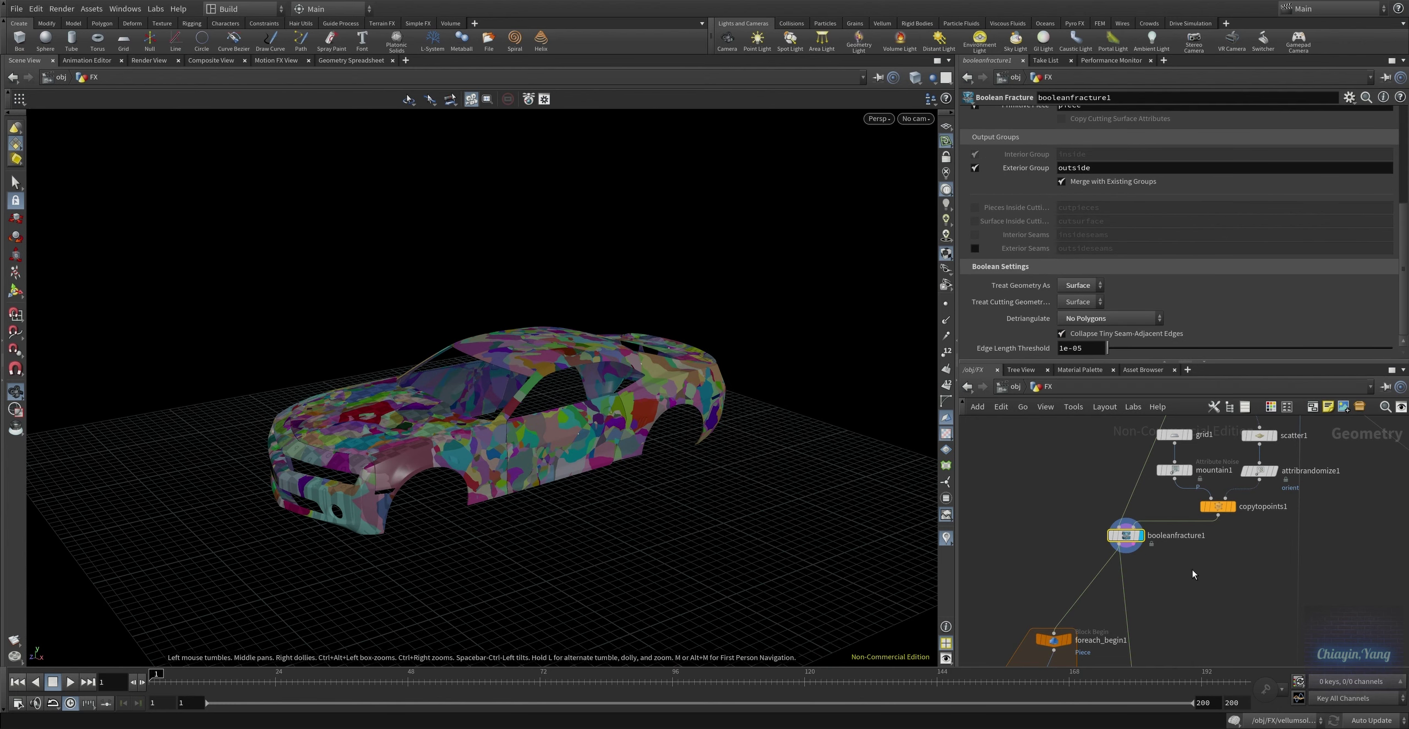
middle_drag(1194, 573, 1224, 443)
mouse_move(1134, 539)
middle_down()
mouse_move(1152, 498)
mouse_move(1122, 463)
middle_up()
click(1106, 476)
Inspect the fuse1, polyreduce1 and ray1 settings on the single piece.
click(1115, 468)
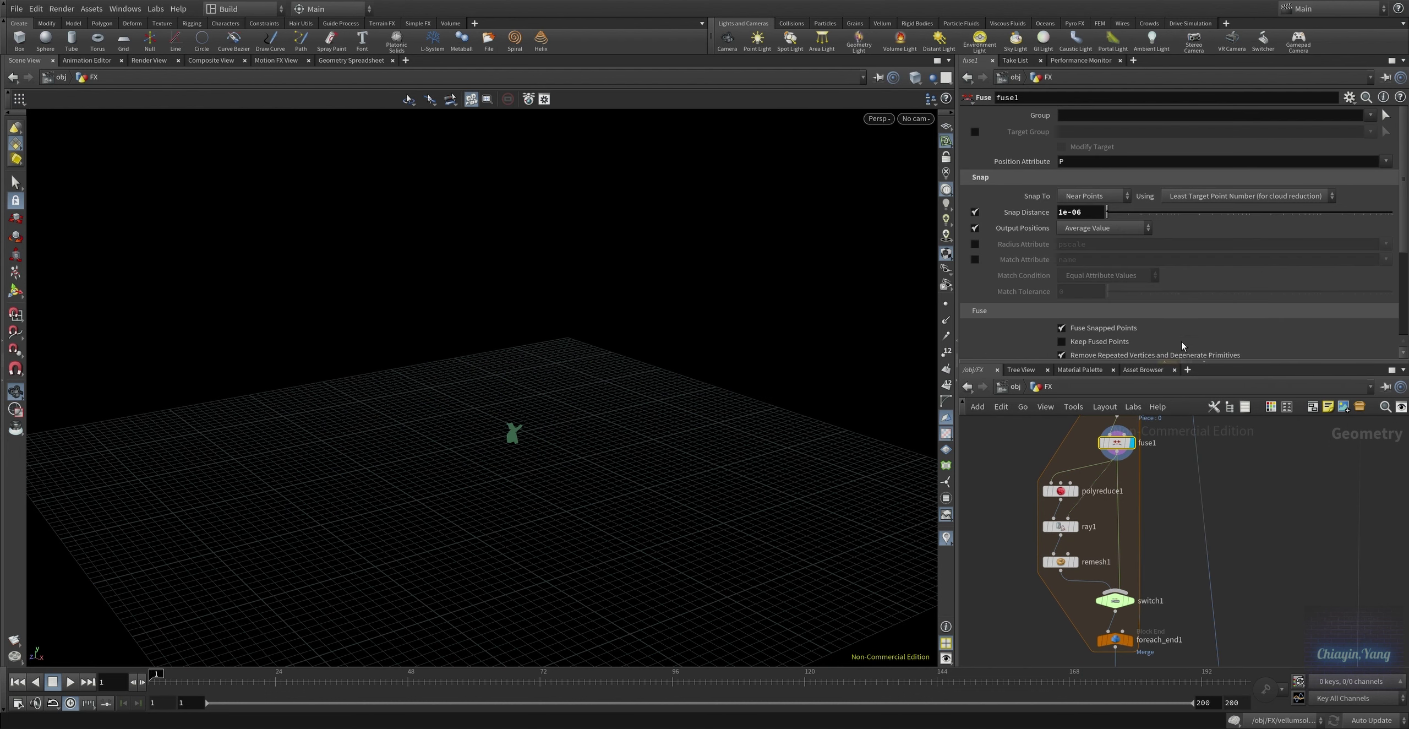
scroll(1184, 345, down, 3)
scroll(1189, 330, down, 2)
key(g)
click(1060, 491)
scroll(1237, 338, down, 2)
scroll(1241, 334, down, 3)
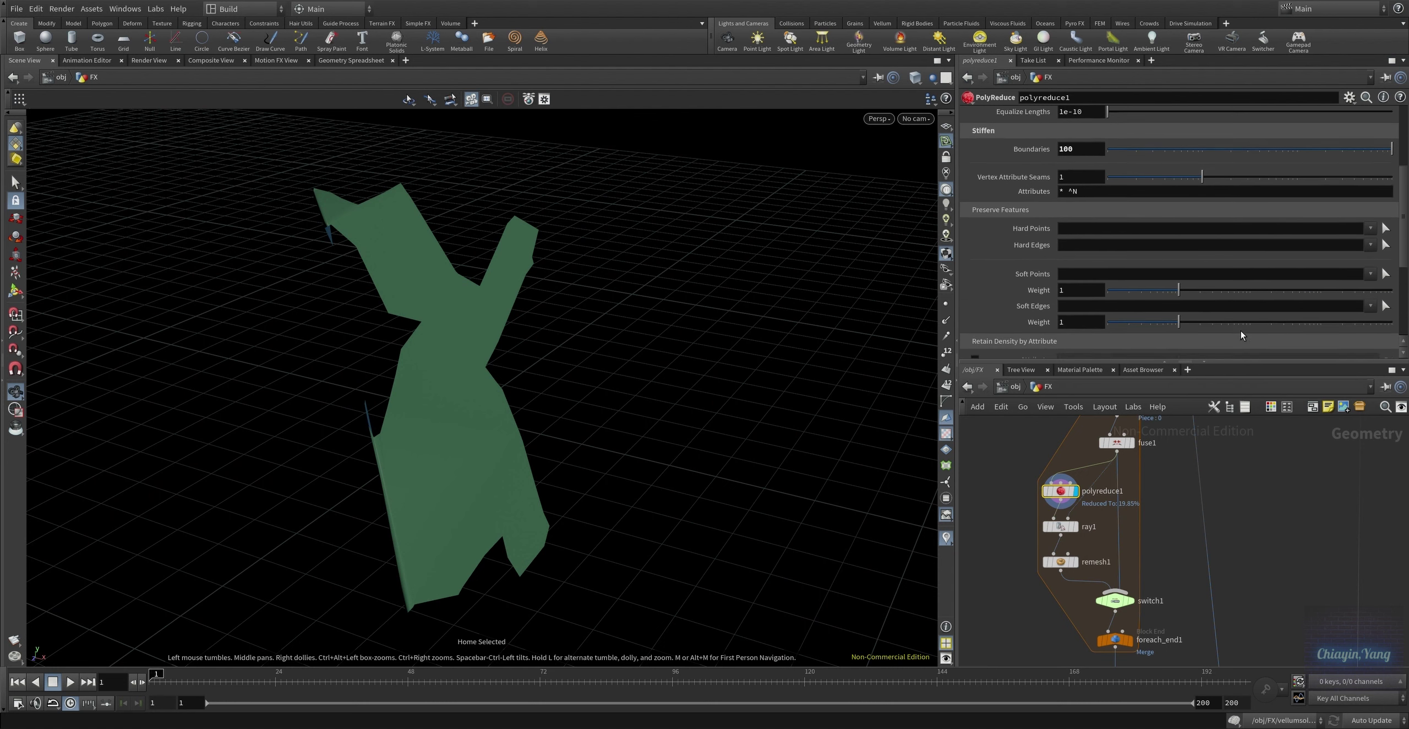
scroll(1240, 334, down, 2)
scroll(1241, 334, down, 3)
click(1060, 527)
drag(545, 479, 532, 483)
Check switch1, display foreach_end1 with all 2227 pieces, then show OUT_pieces_low.
click(1115, 600)
middle_drag(1238, 551, 1238, 466)
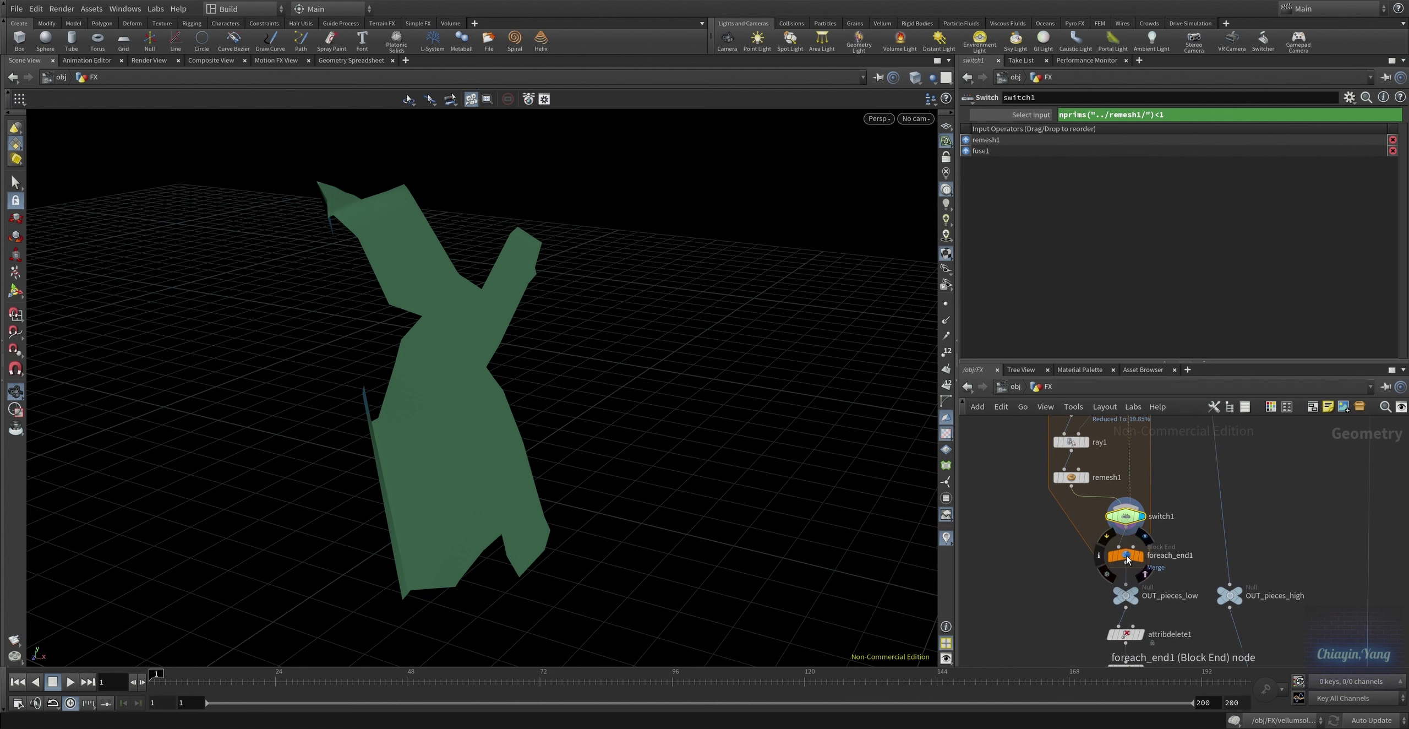
click(1126, 556)
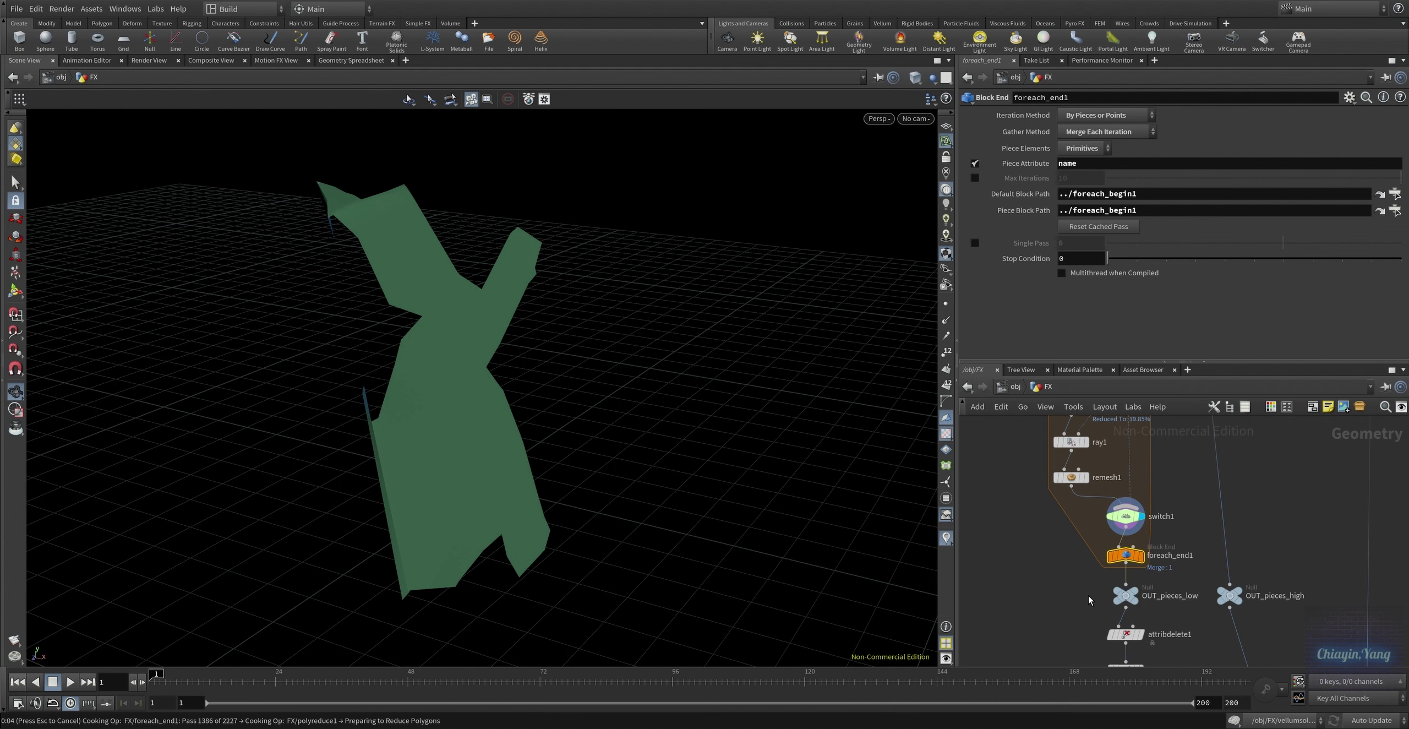
key(Escape)
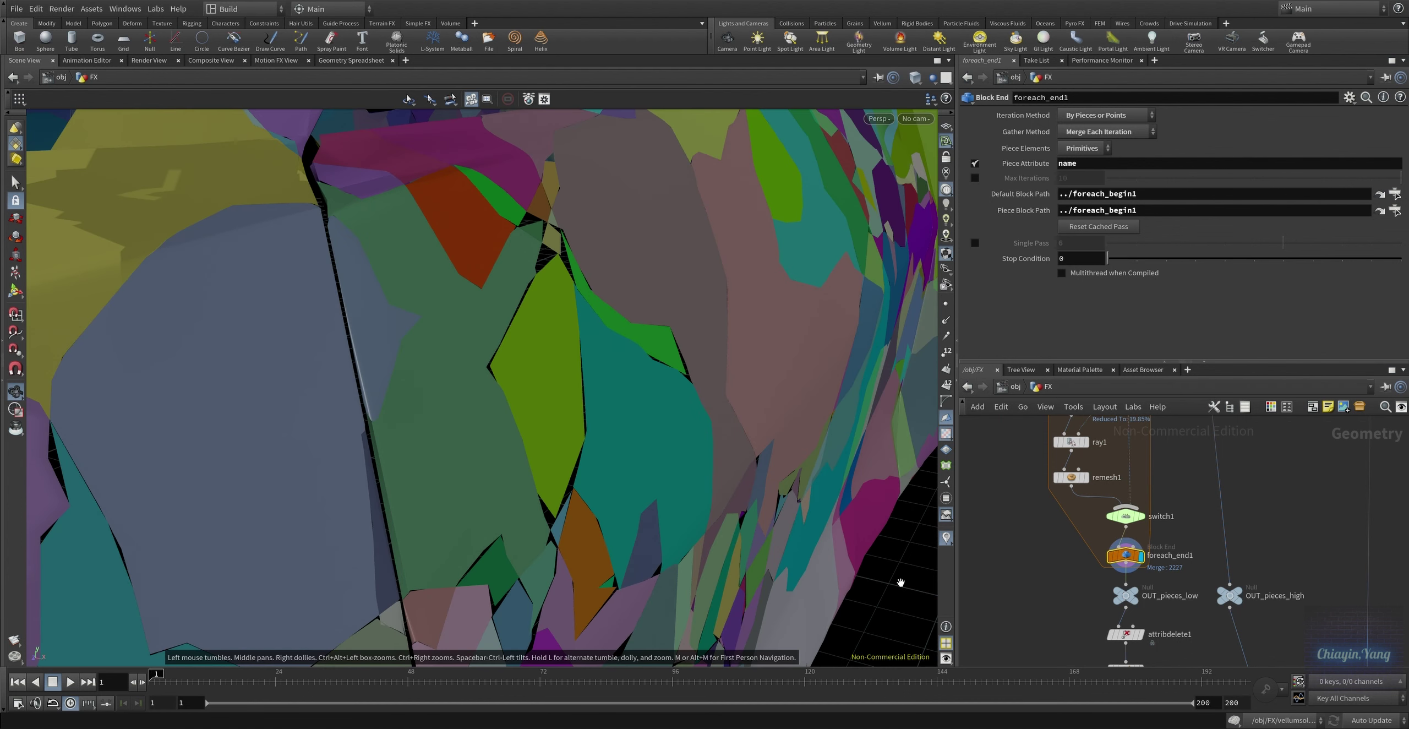
key(g)
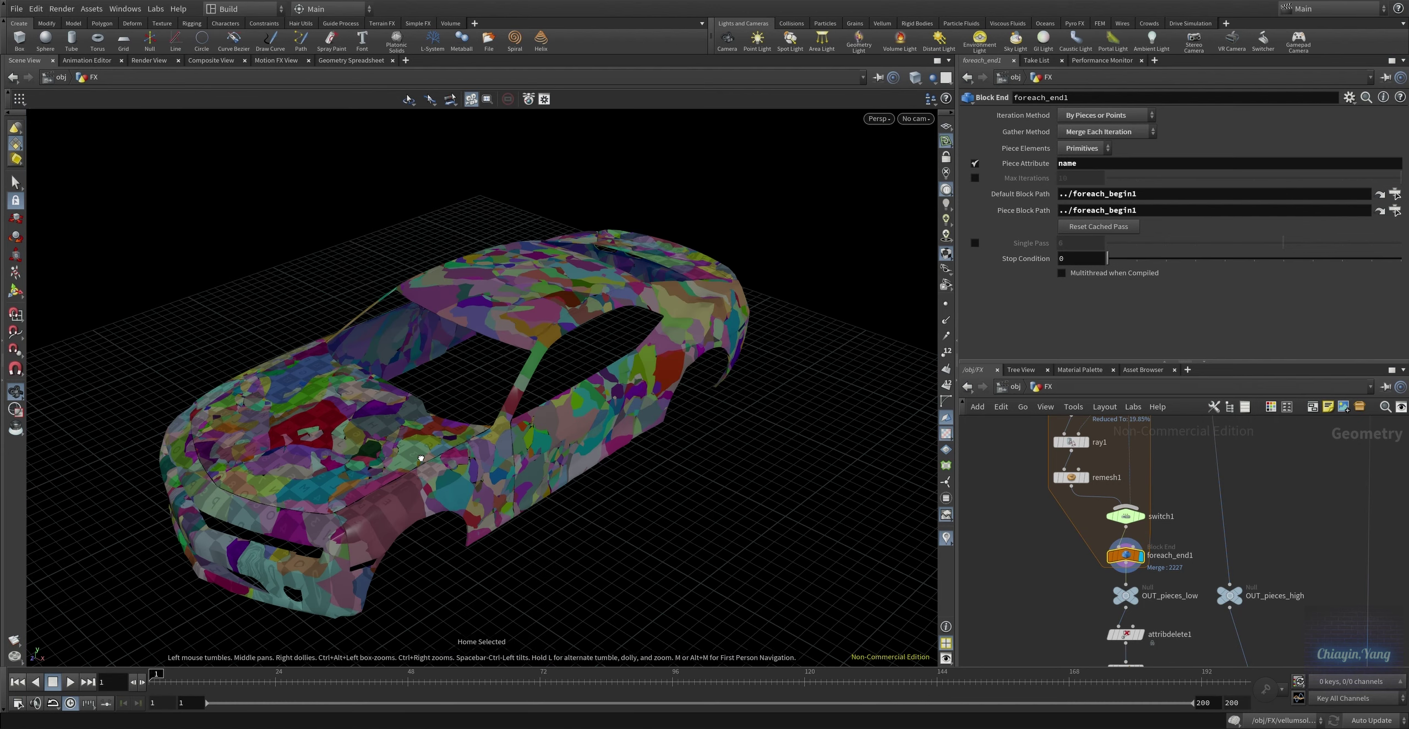
drag(421, 458, 451, 422)
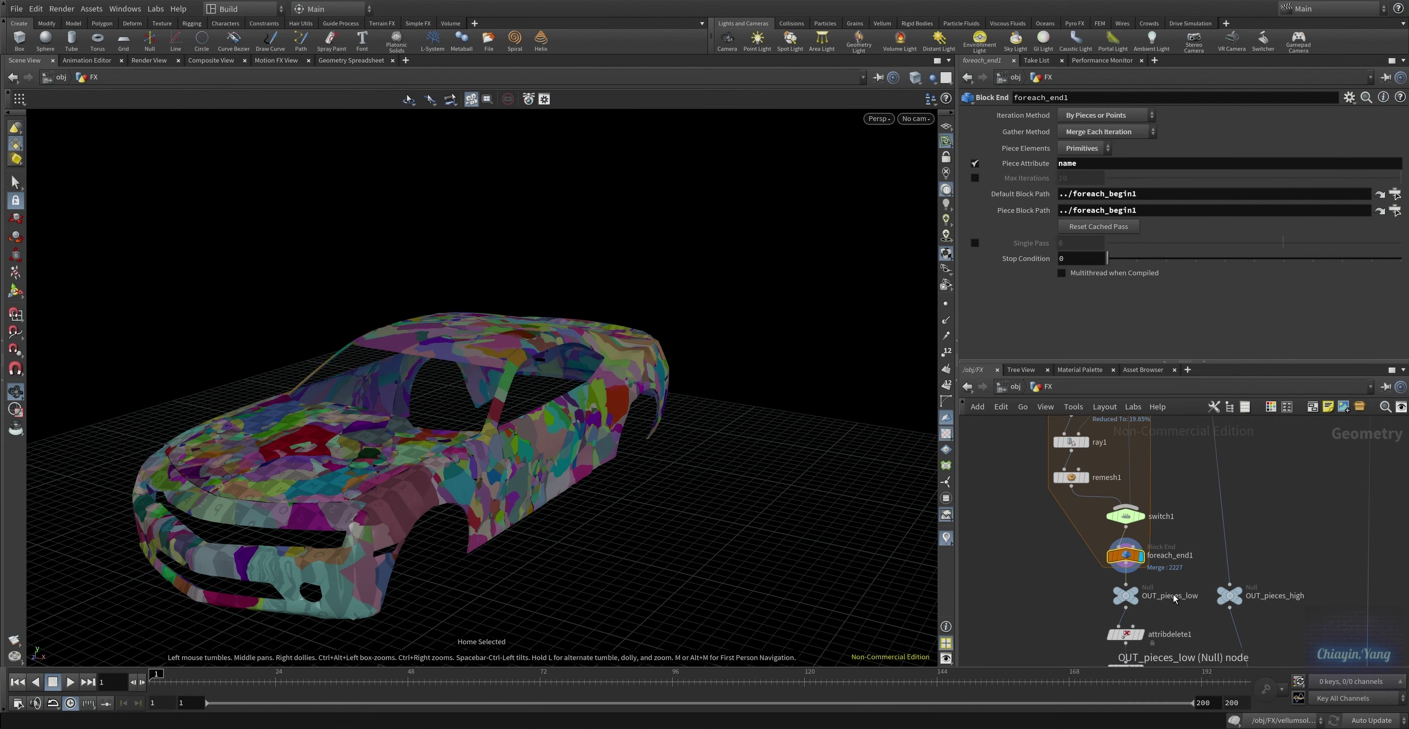
scroll(1173, 606, down, 2)
key(Down)
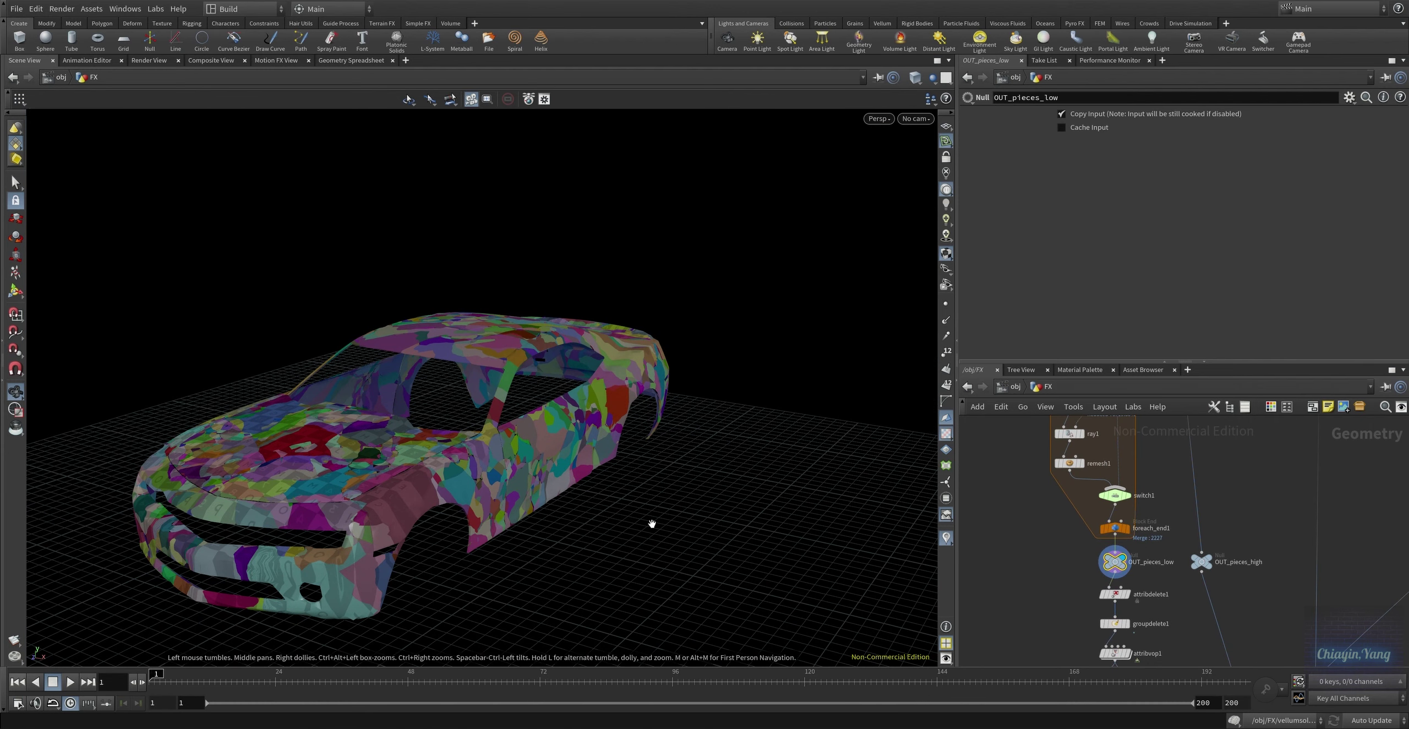
scroll(1205, 551, down, 4)
Inspect the OUT_pieces_high and OUT_pieces_low outputs of the fractured car.
click(1162, 599)
scroll(1173, 615, up, 5)
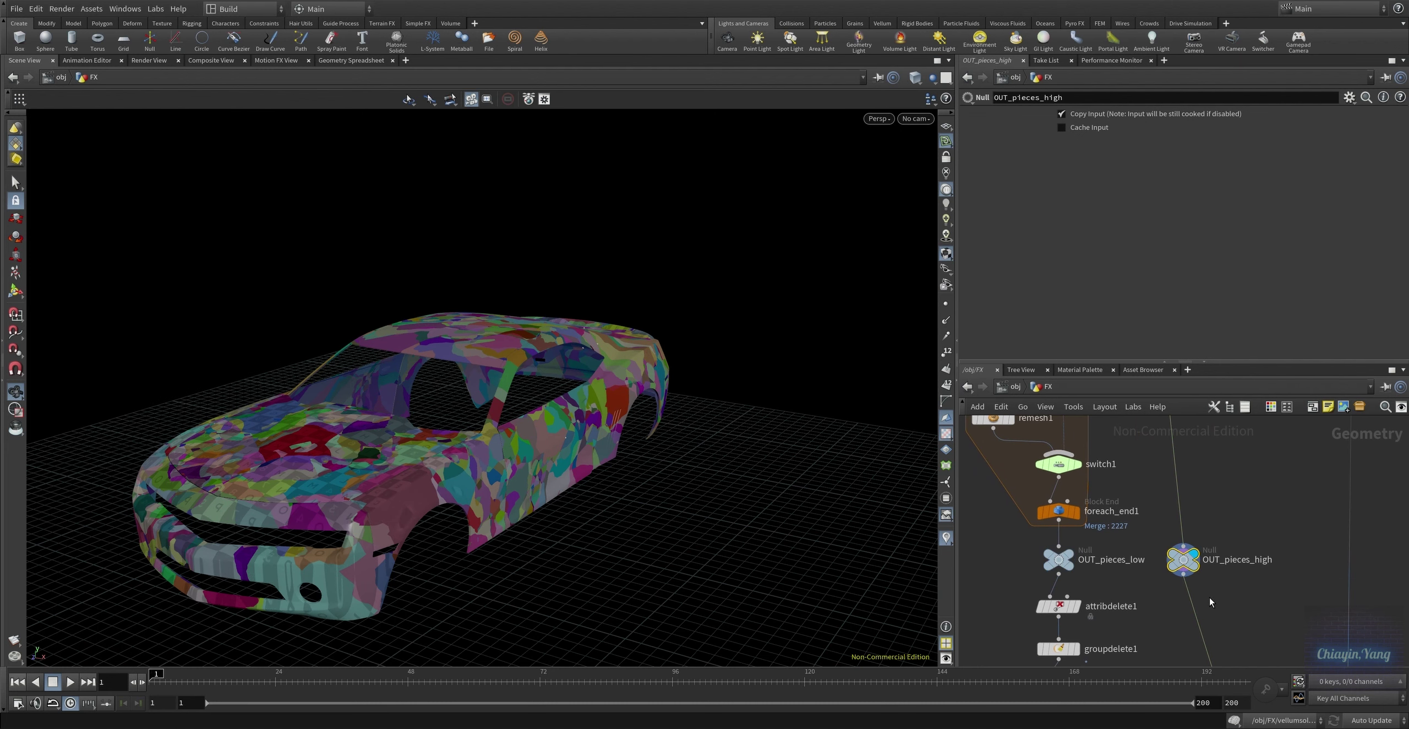
drag(348, 517, 487, 512)
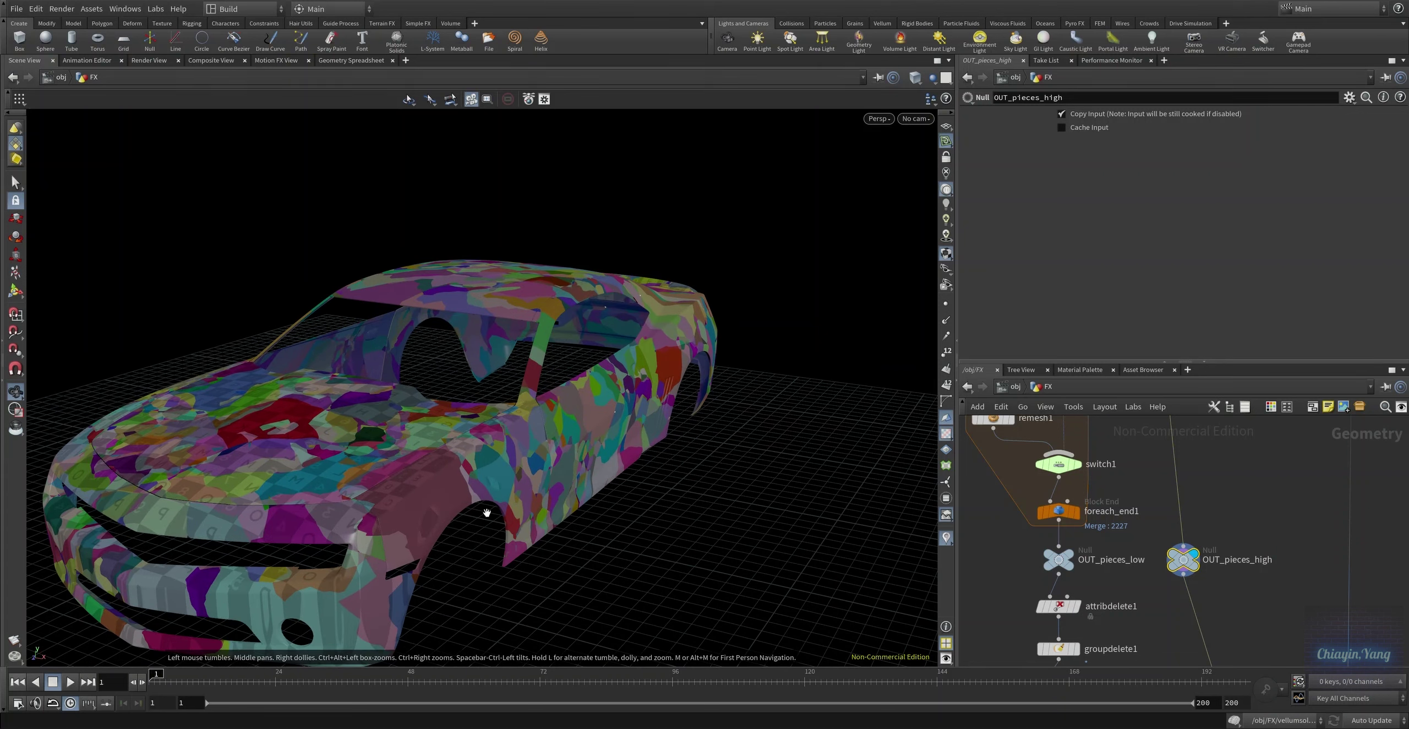
middle_drag(1121, 612, 1132, 570)
click(1071, 514)
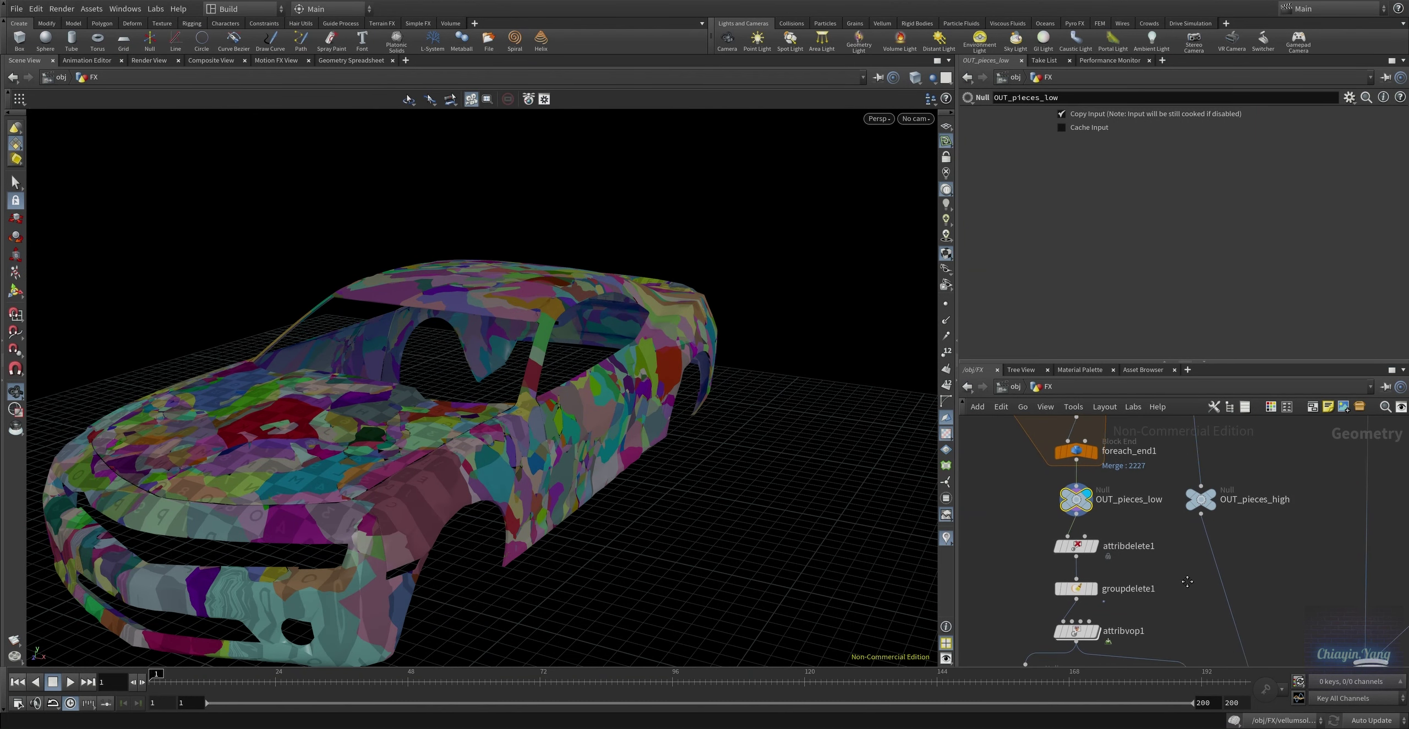
Display attribdelete1 and groupdelete1 results, then select attribvop1.
middle_drag(1070, 514, 1076, 463)
drag(1150, 536, 1048, 513)
click(1093, 513)
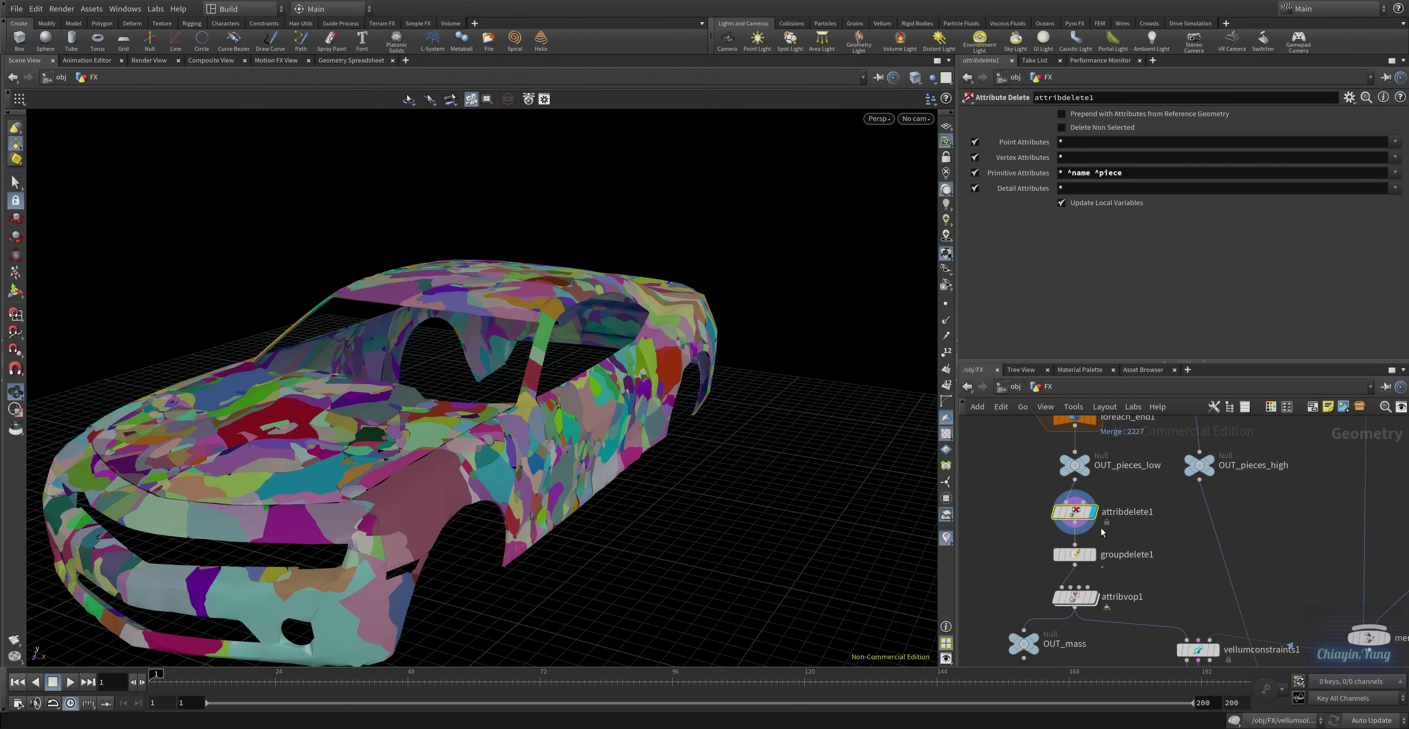
middle_drag(1136, 577, 1163, 536)
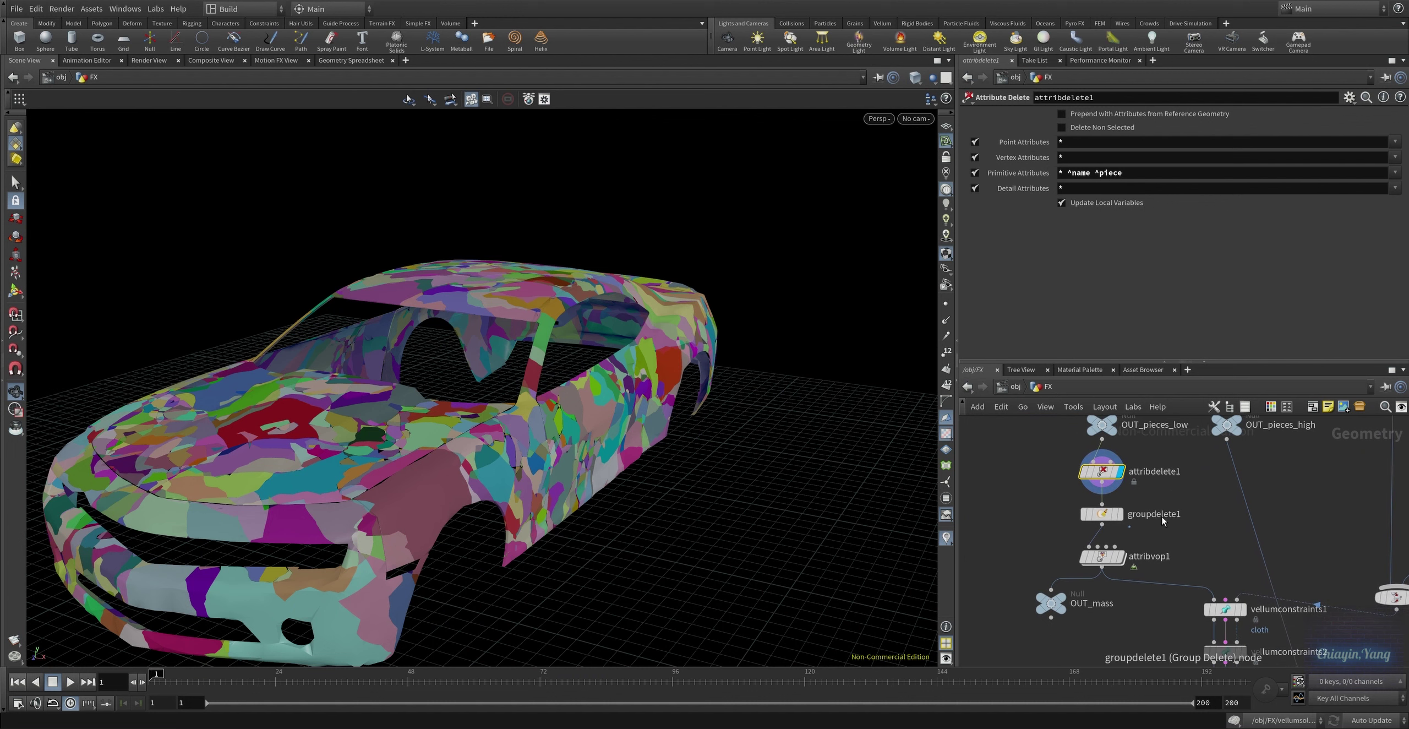
click(1108, 515)
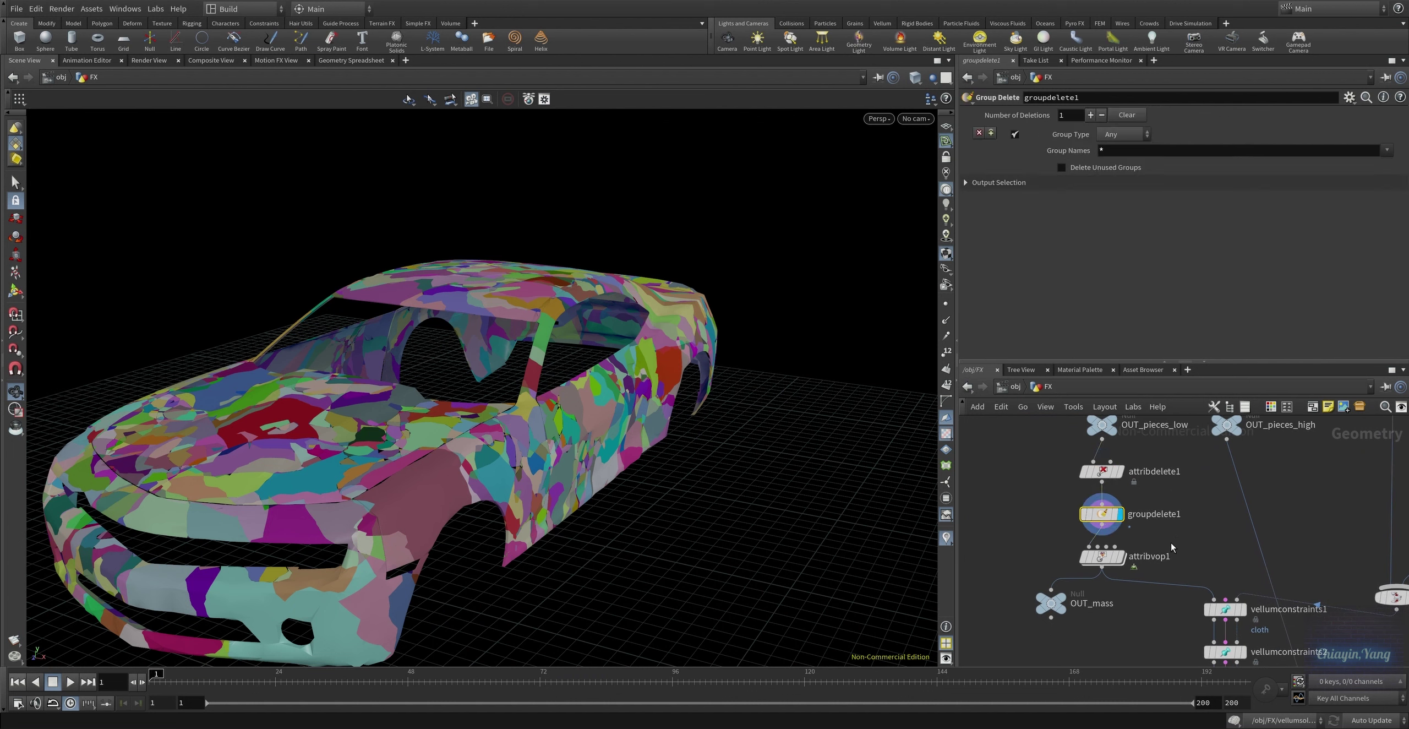
middle_drag(1178, 554, 1185, 503)
click(1109, 513)
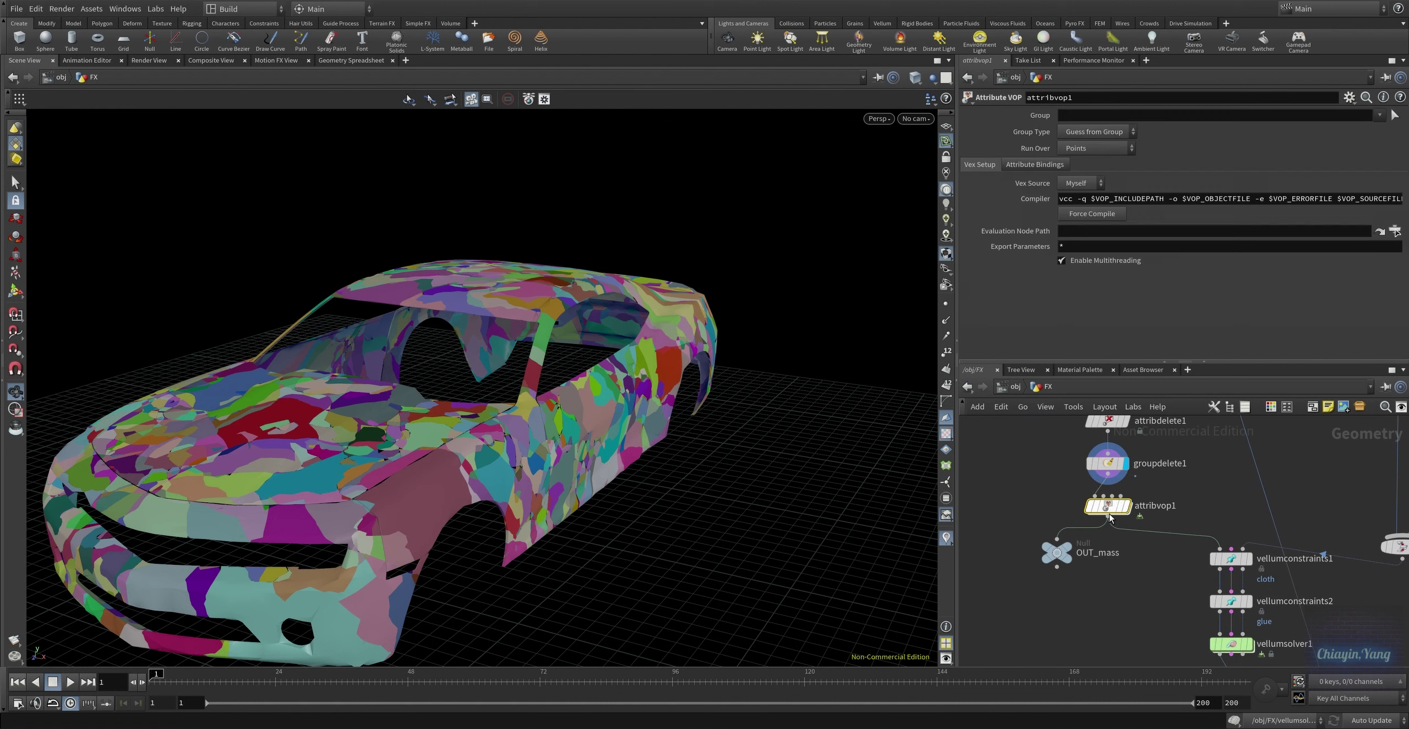
Display attribvop1 and inspect its relbbox1 and fit1 nodes inside.
key(r)
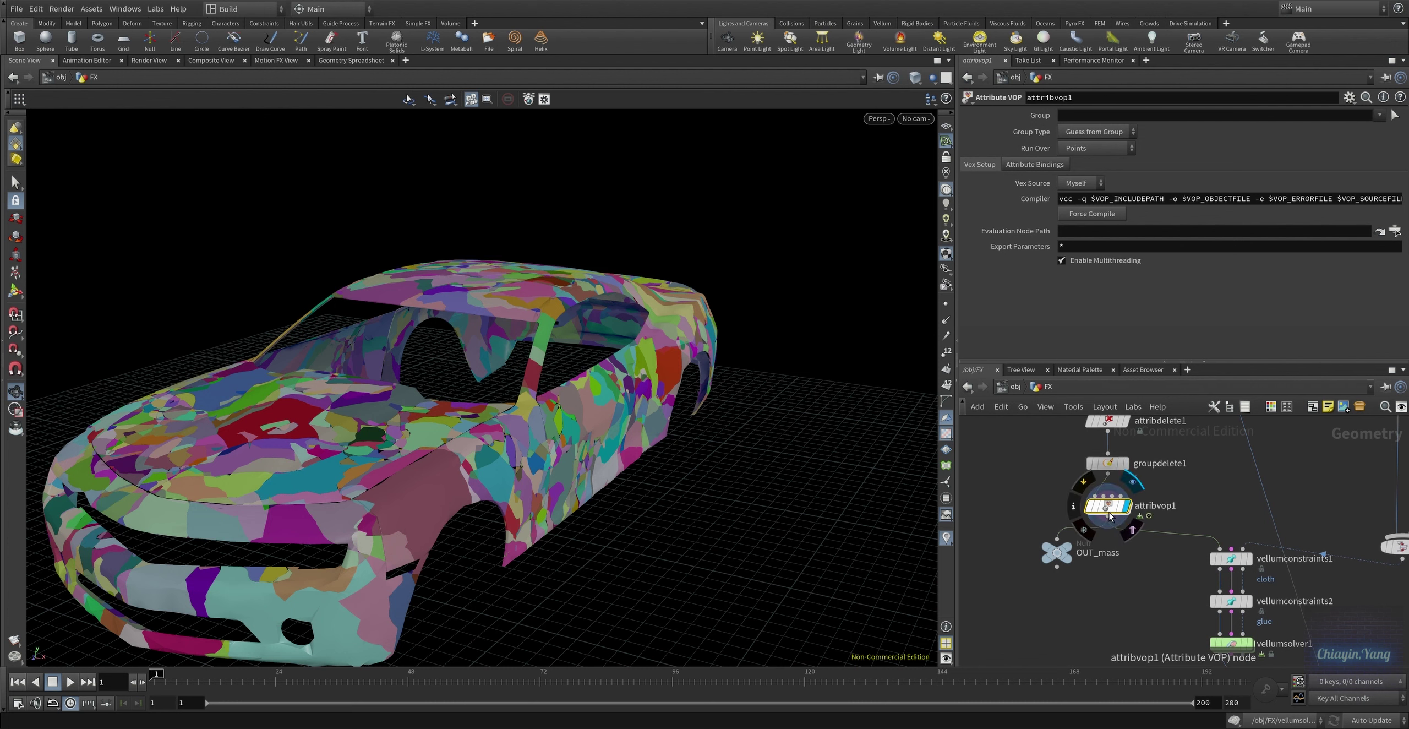
double_click(1110, 511)
scroll(1026, 548, up, 2)
scroll(1049, 503, up, 2)
scroll(1080, 501, up, 2)
scroll(1122, 498, up, 2)
middle_drag(1122, 499, 1155, 459)
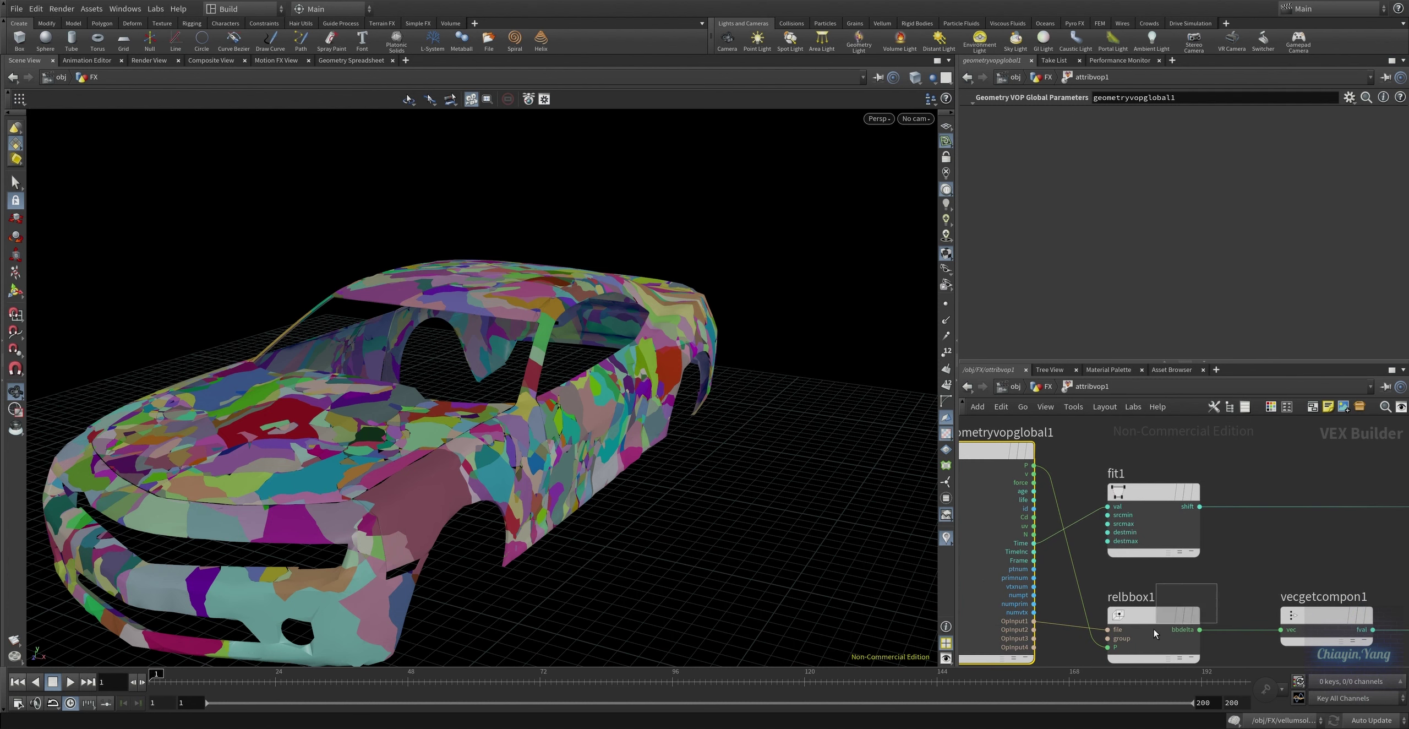
click(1161, 621)
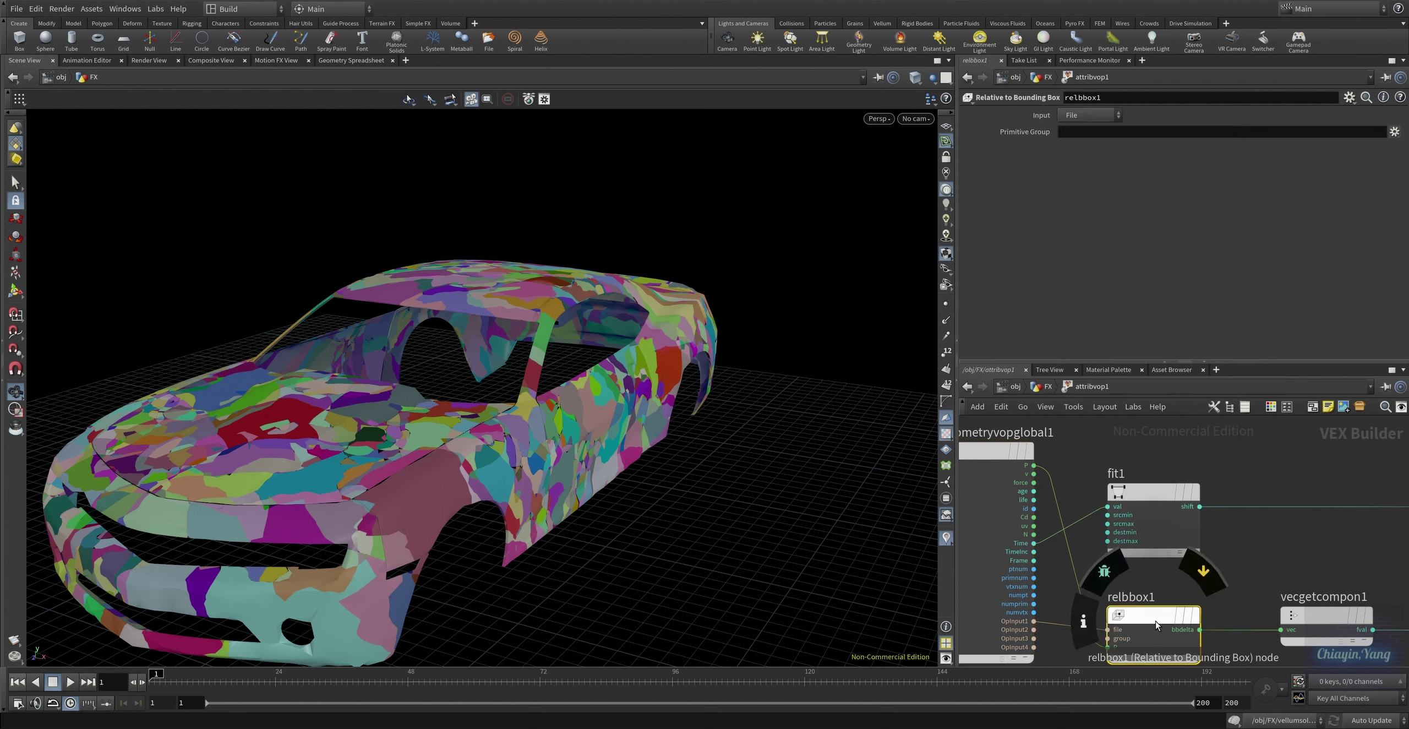
click(1179, 523)
scroll(1337, 564, down, 2)
scroll(1321, 567, down, 1)
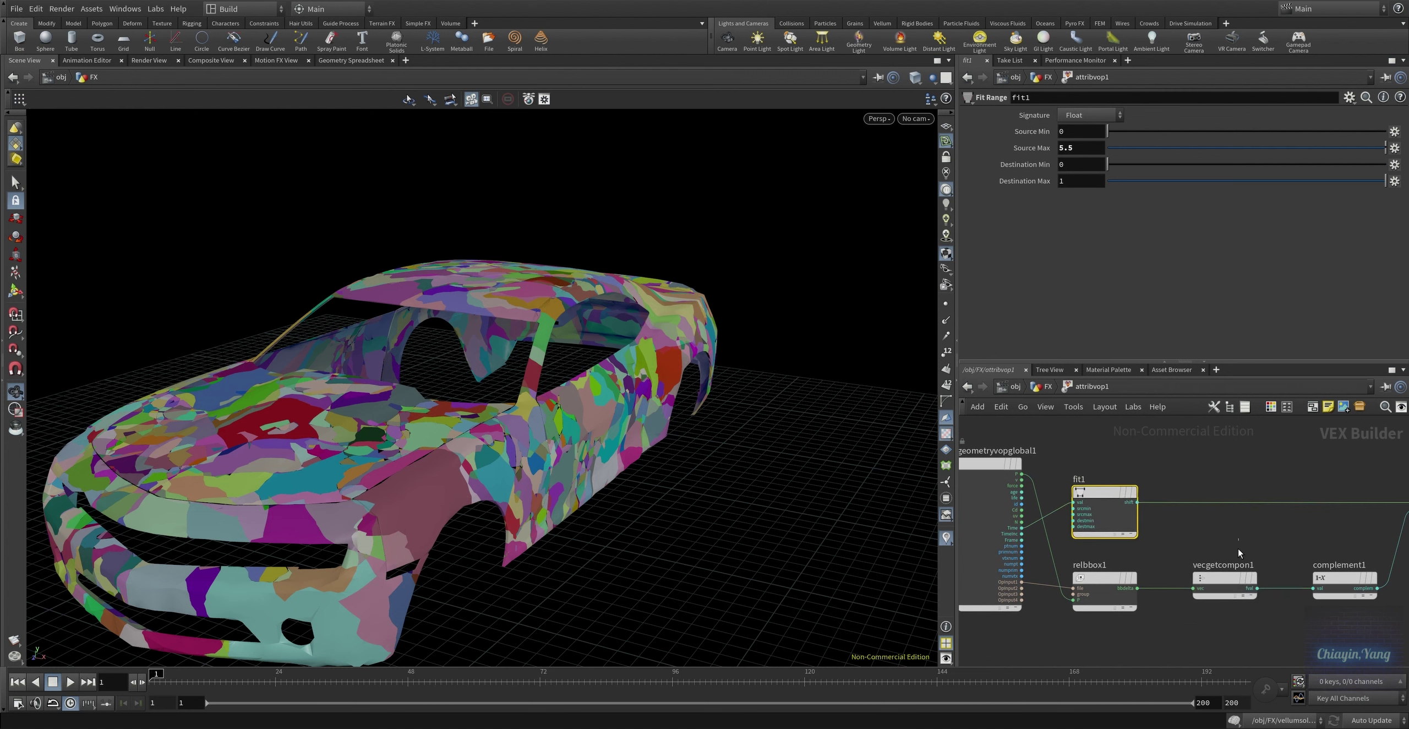
Review compare1, the 0.1 mulconst1 and bind1 mass export, then select OUT_mass.
click(1198, 575)
click(1231, 567)
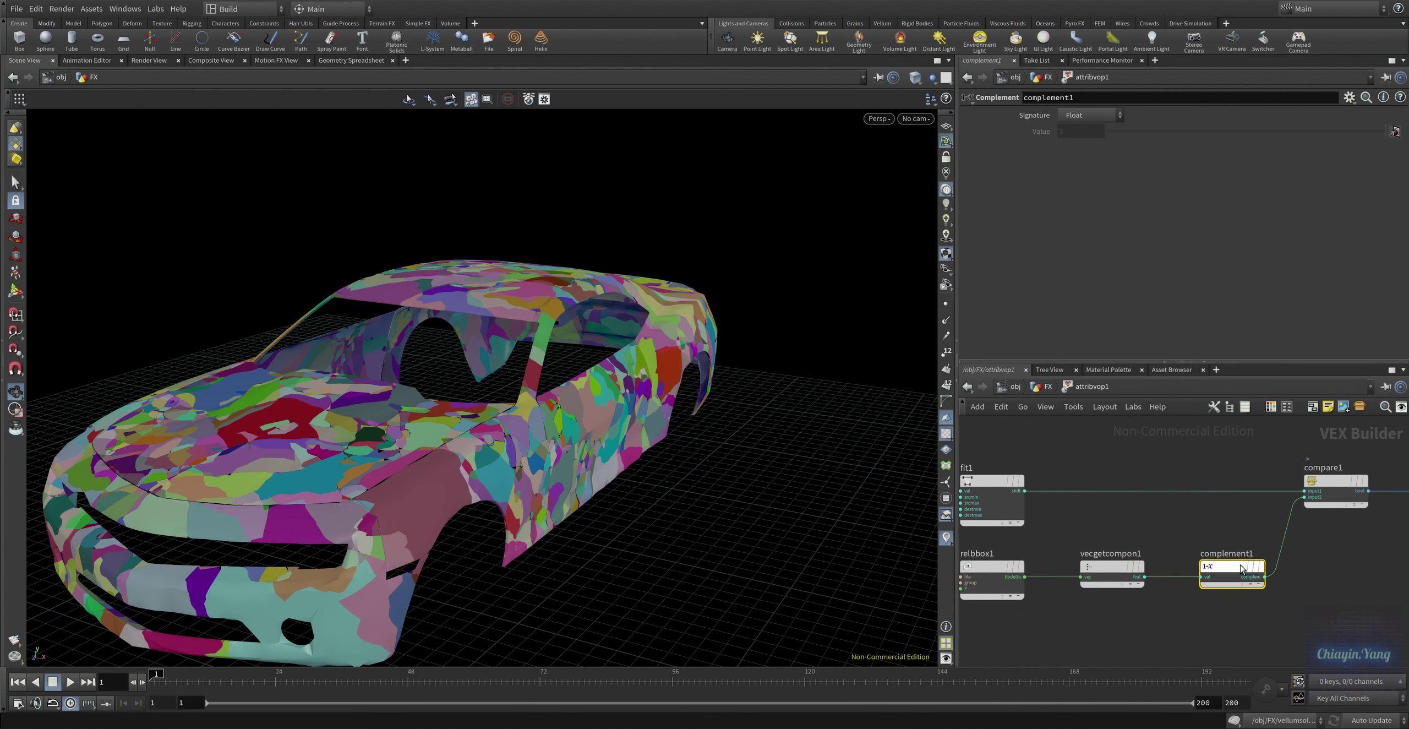
middle_drag(1349, 571, 1174, 582)
click(1159, 503)
middle_drag(1318, 565, 1123, 581)
click(1107, 501)
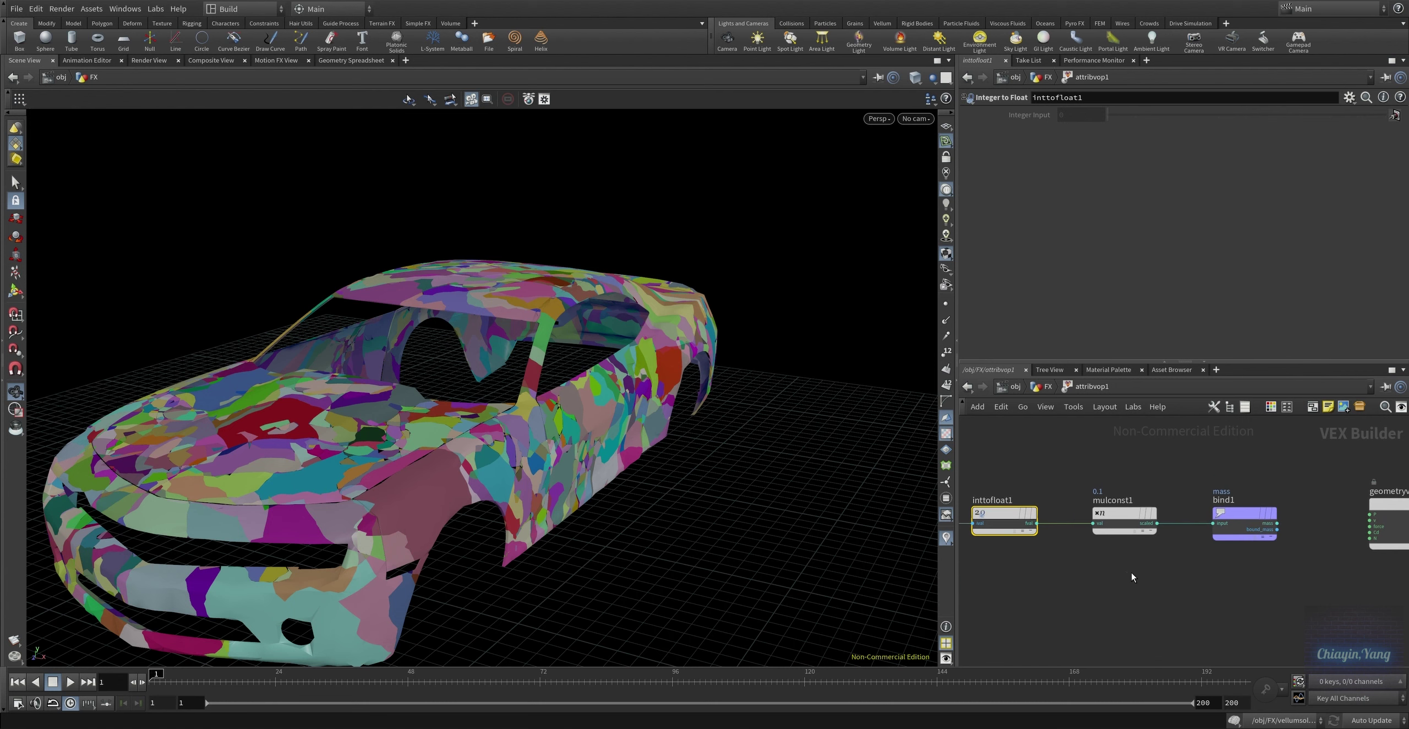
click(1132, 526)
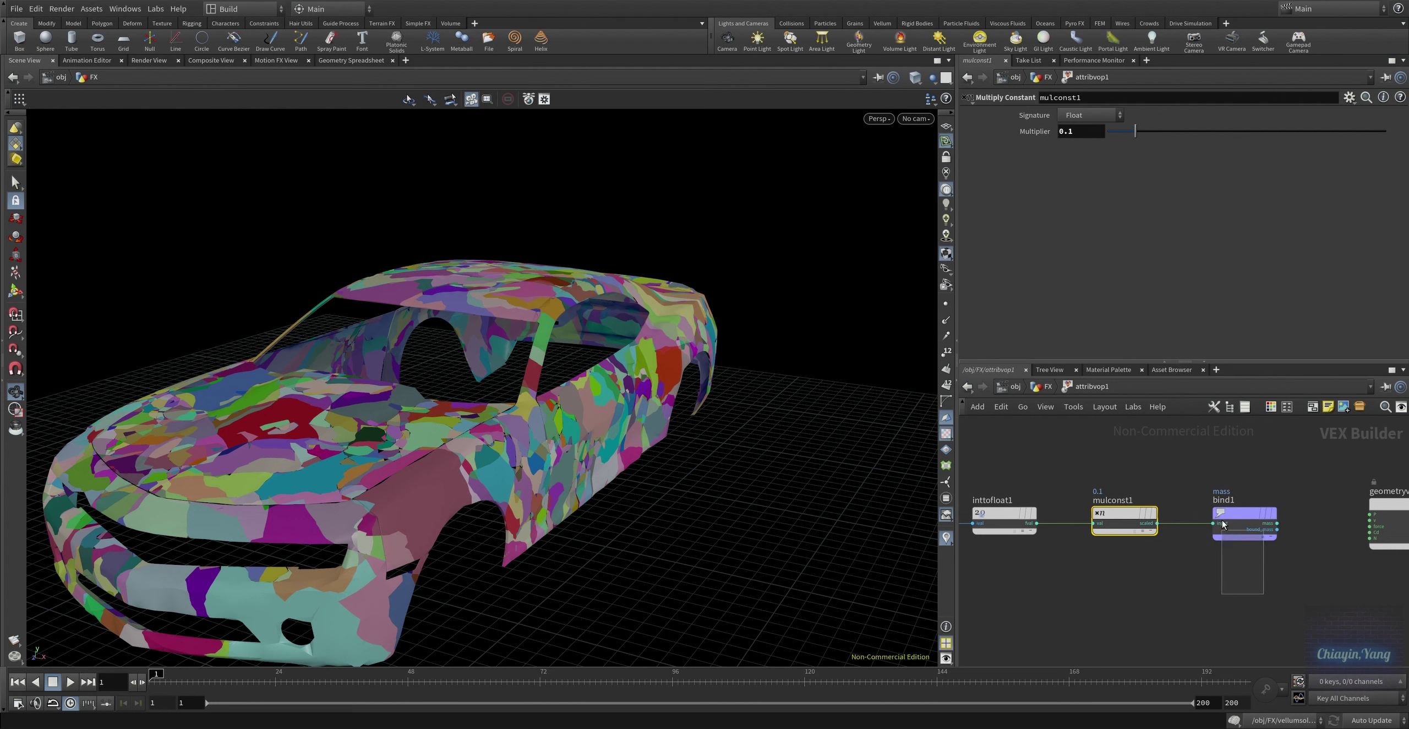
click(1244, 520)
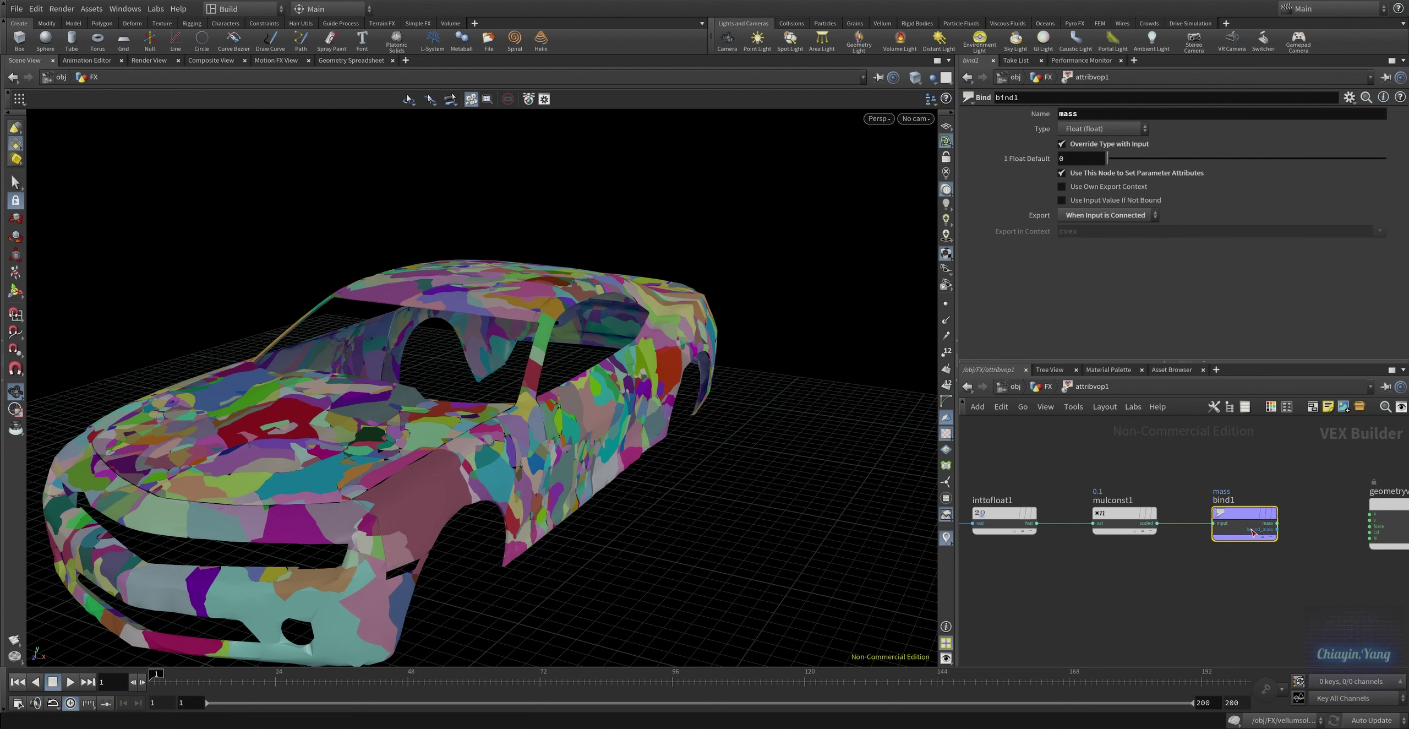
click(1044, 386)
click(1060, 556)
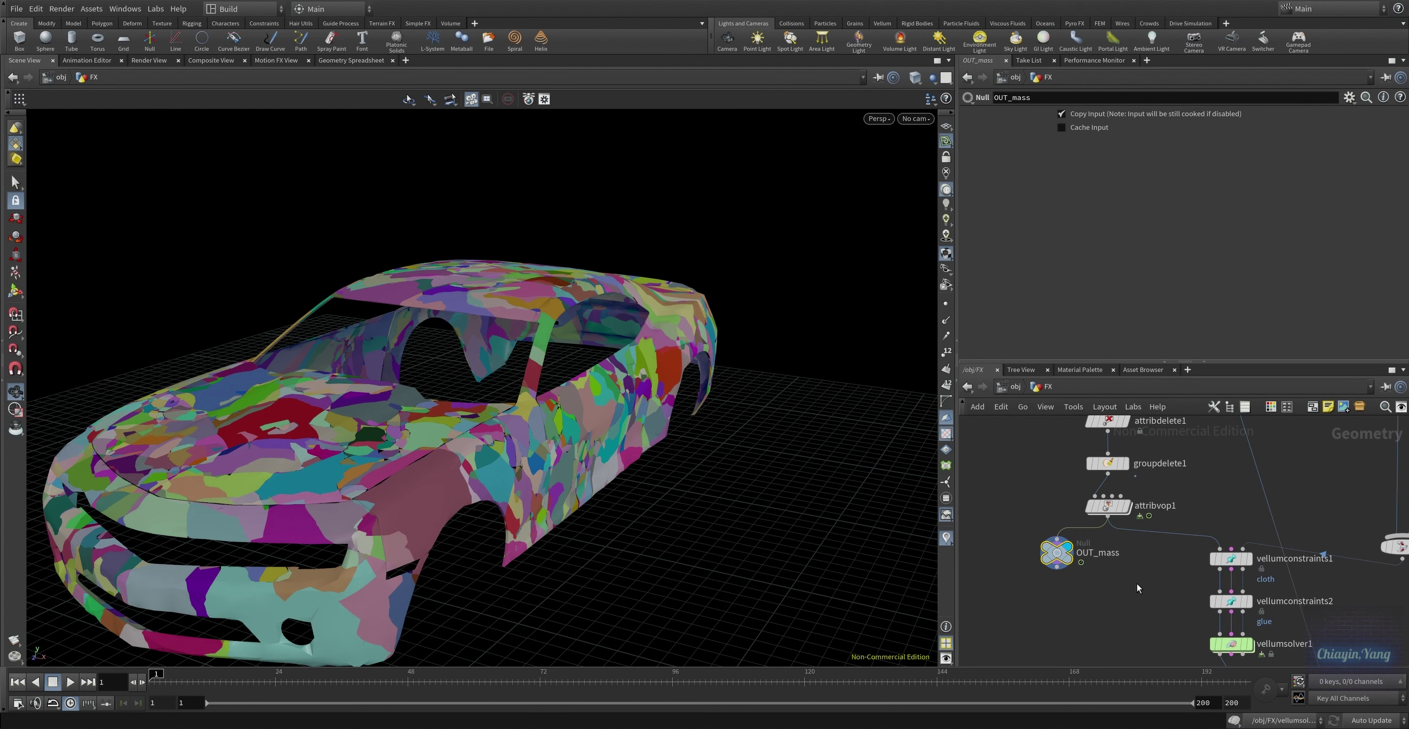
scroll(1138, 588, down, 5)
Display the fused car body from fuse2.
mouse_move(1193, 543)
middle_down()
mouse_move(1128, 574)
mouse_move(1224, 627)
middle_up()
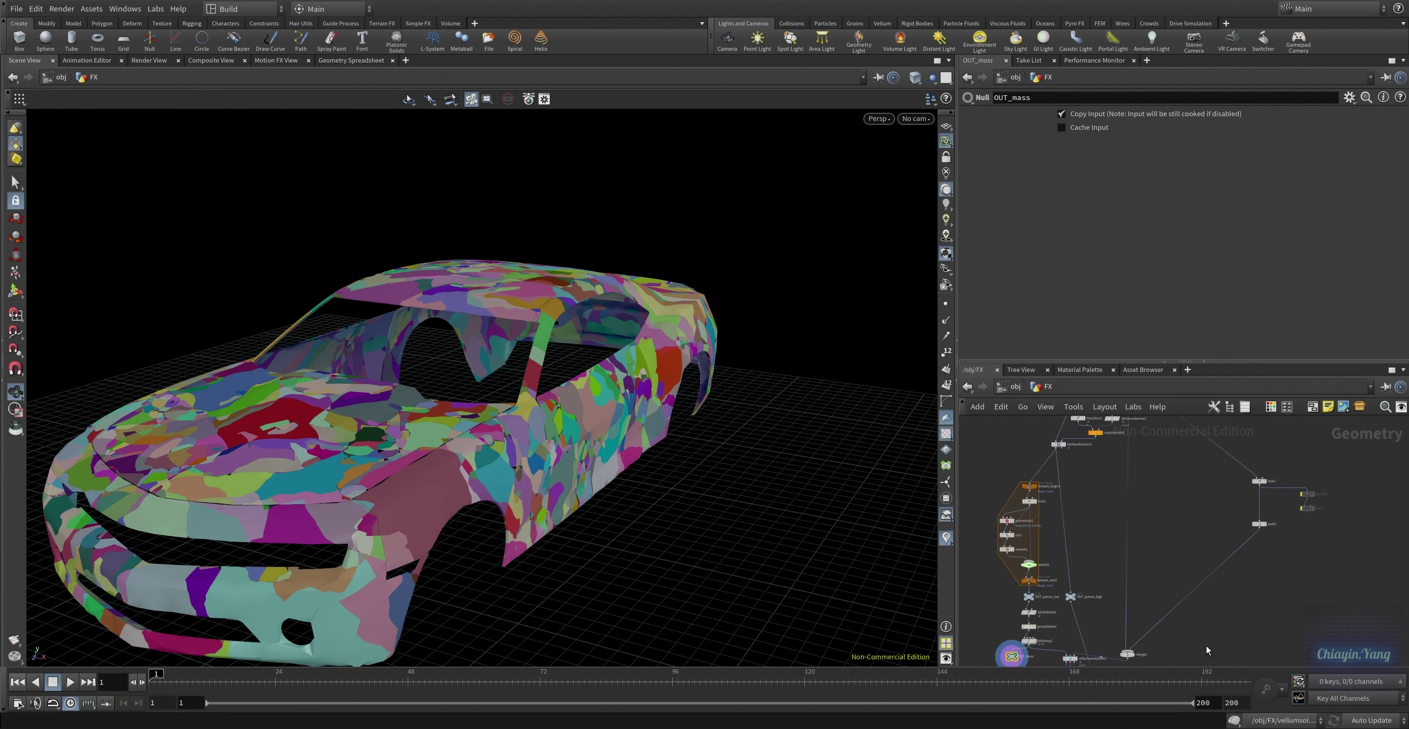
middle_drag(1224, 628, 1208, 587)
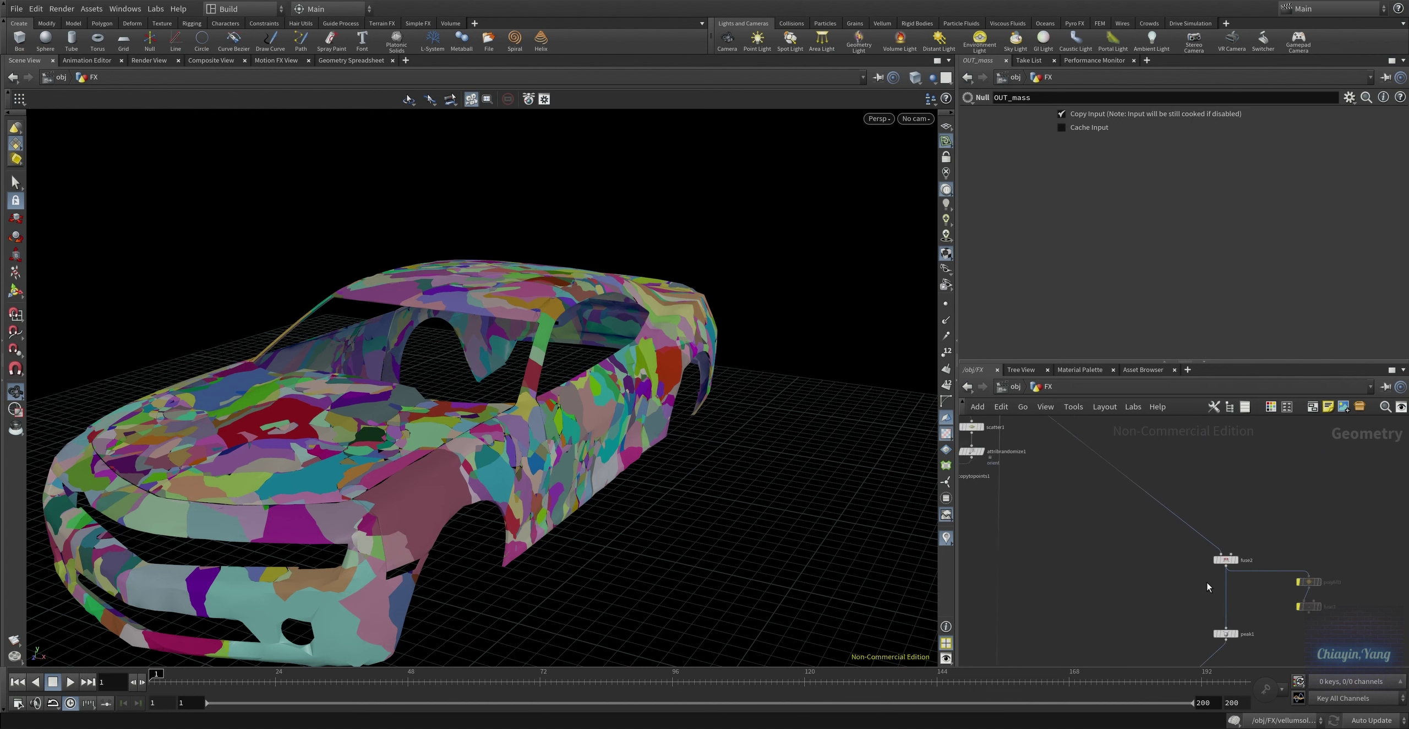
click(1233, 550)
scroll(1263, 543, up, 2)
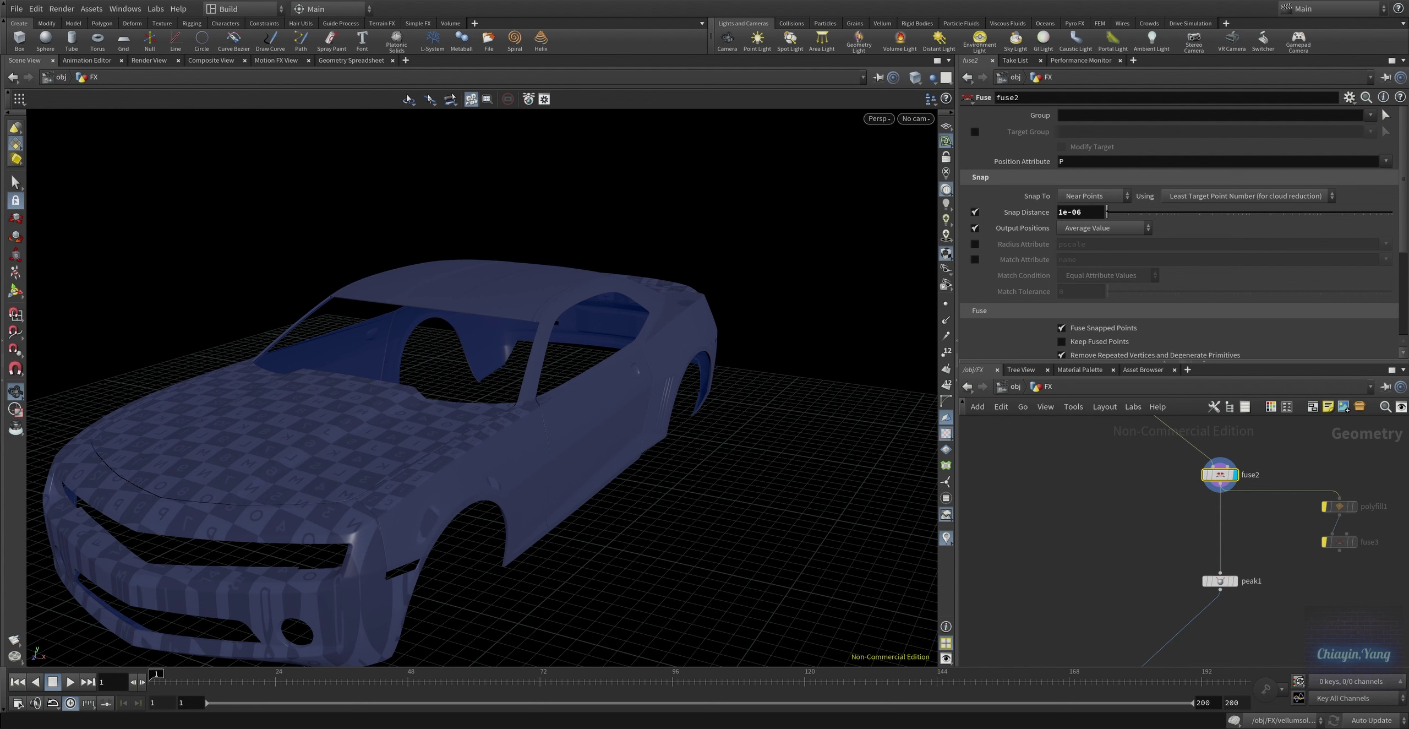
scroll(1183, 231, down, 2)
scroll(1184, 232, down, 2)
scroll(1184, 231, up, 4)
Display the peak1 body offset by -0.008, then merge1 combining it with the wheels.
click(1227, 581)
scroll(1228, 628, down, 2)
scroll(1225, 644, down, 2)
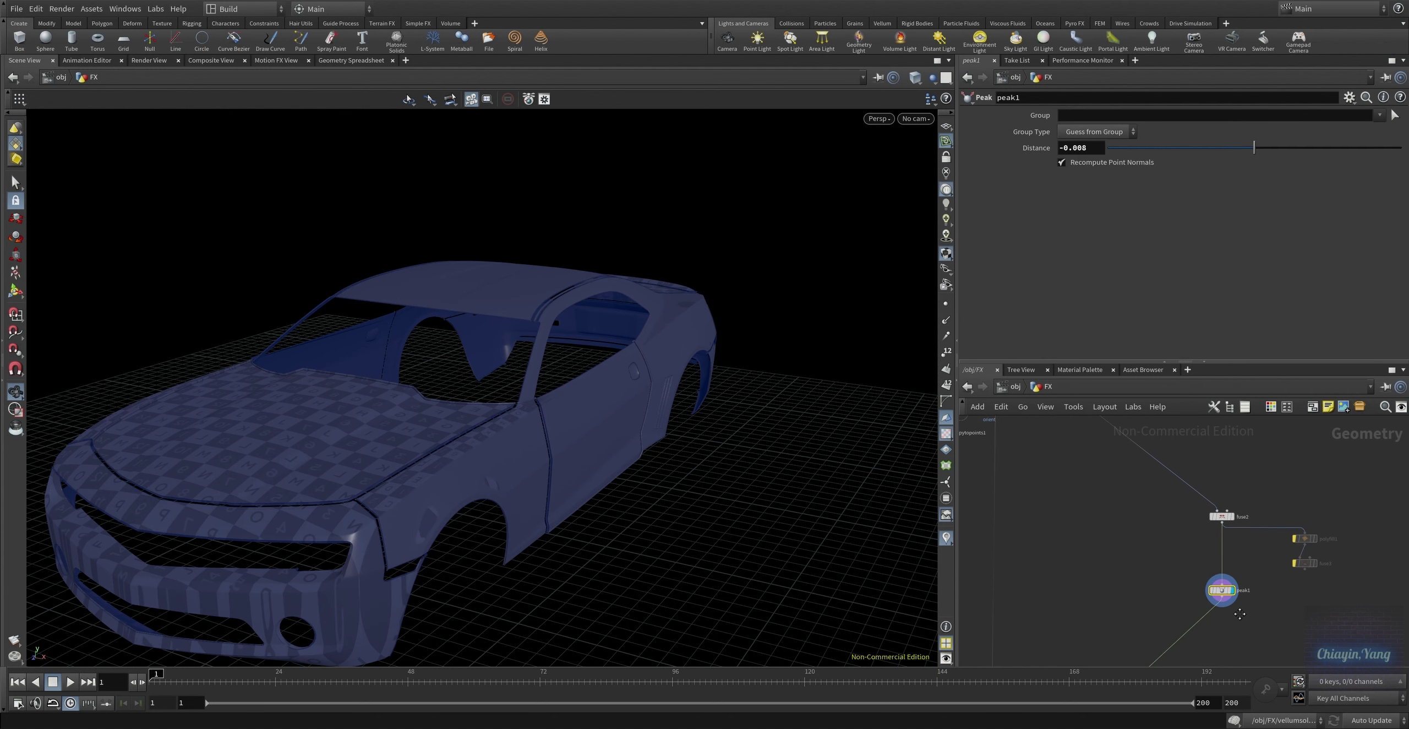
middle_drag(1223, 648, 1241, 590)
click(1154, 635)
mouse_move(1000, 650)
middle_down()
mouse_move(1017, 554)
mouse_move(1096, 519)
middle_up()
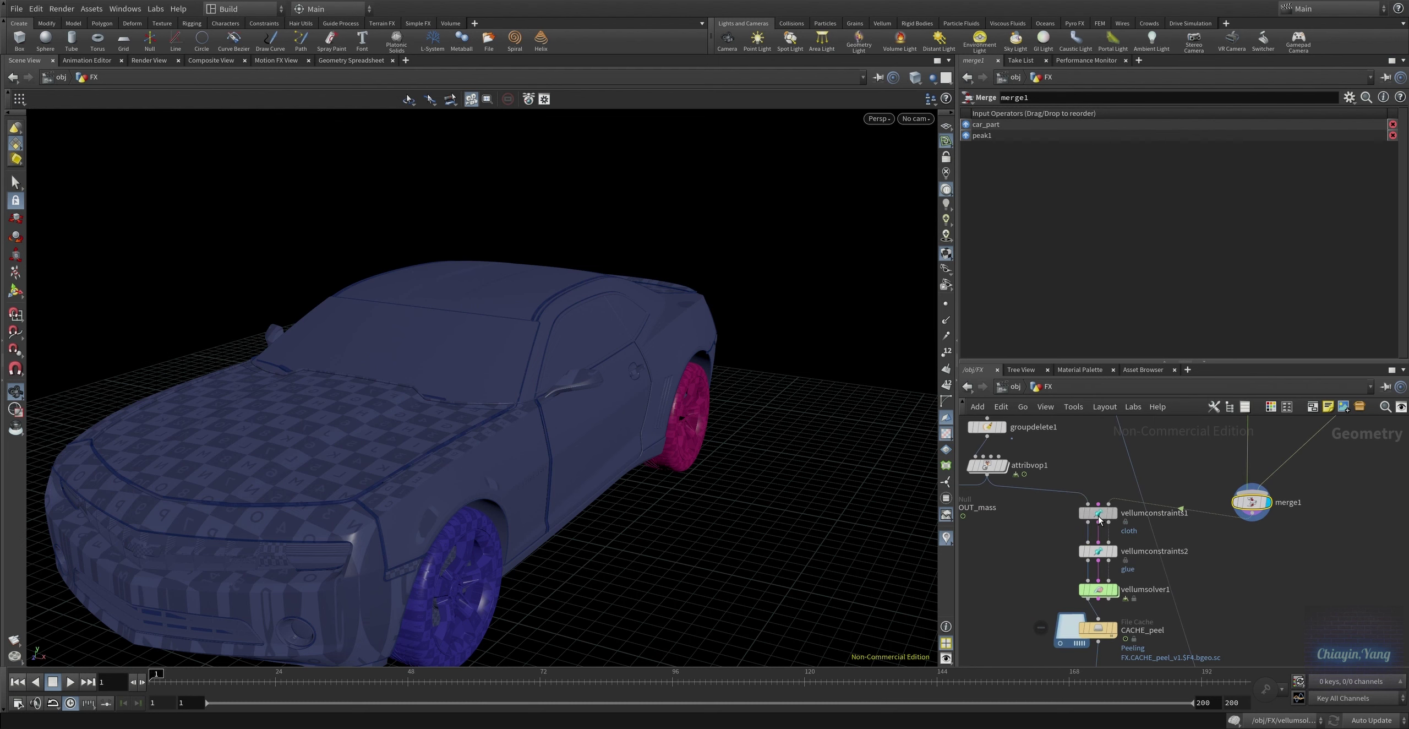
Display vellumconstraints1 and review its cloth Stretch and Bend constraints on the fractured body.
click(1098, 514)
key(r)
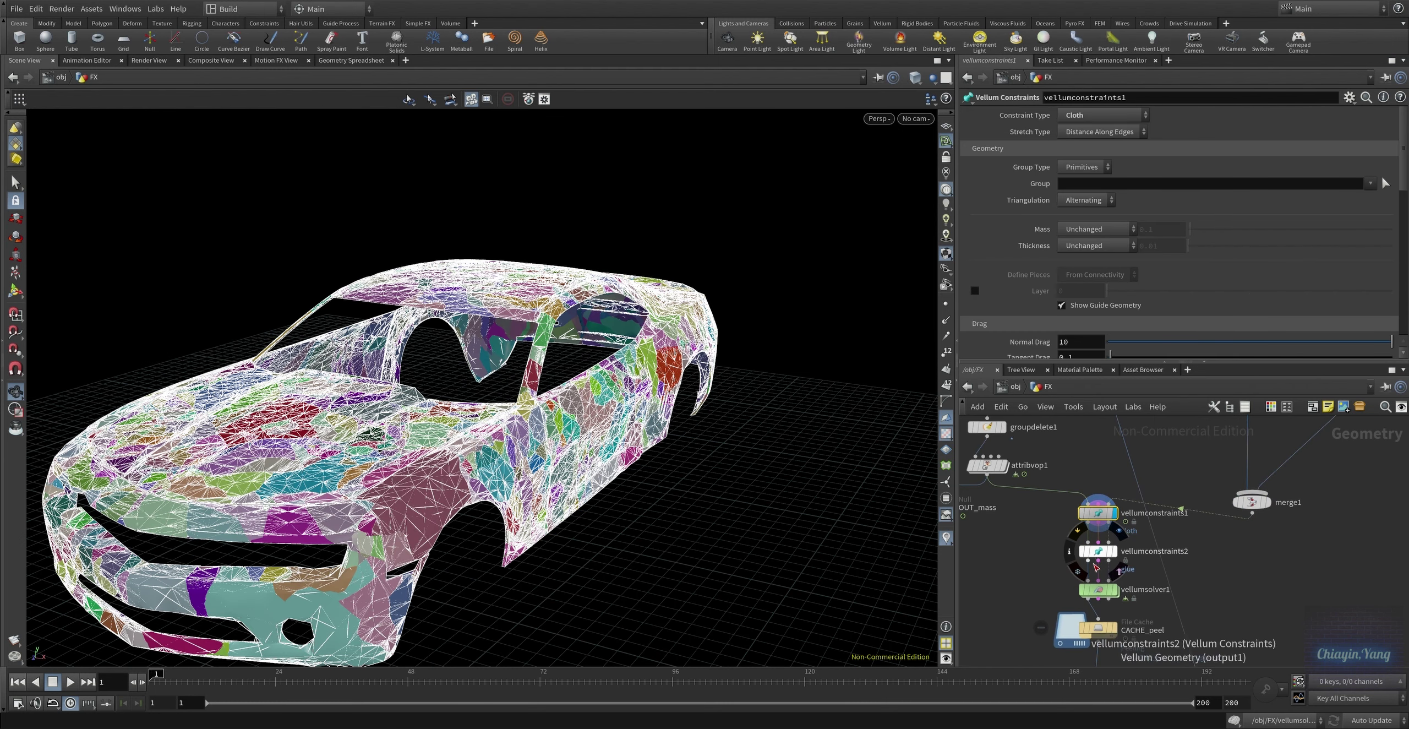
drag(1406, 183, 1398, 314)
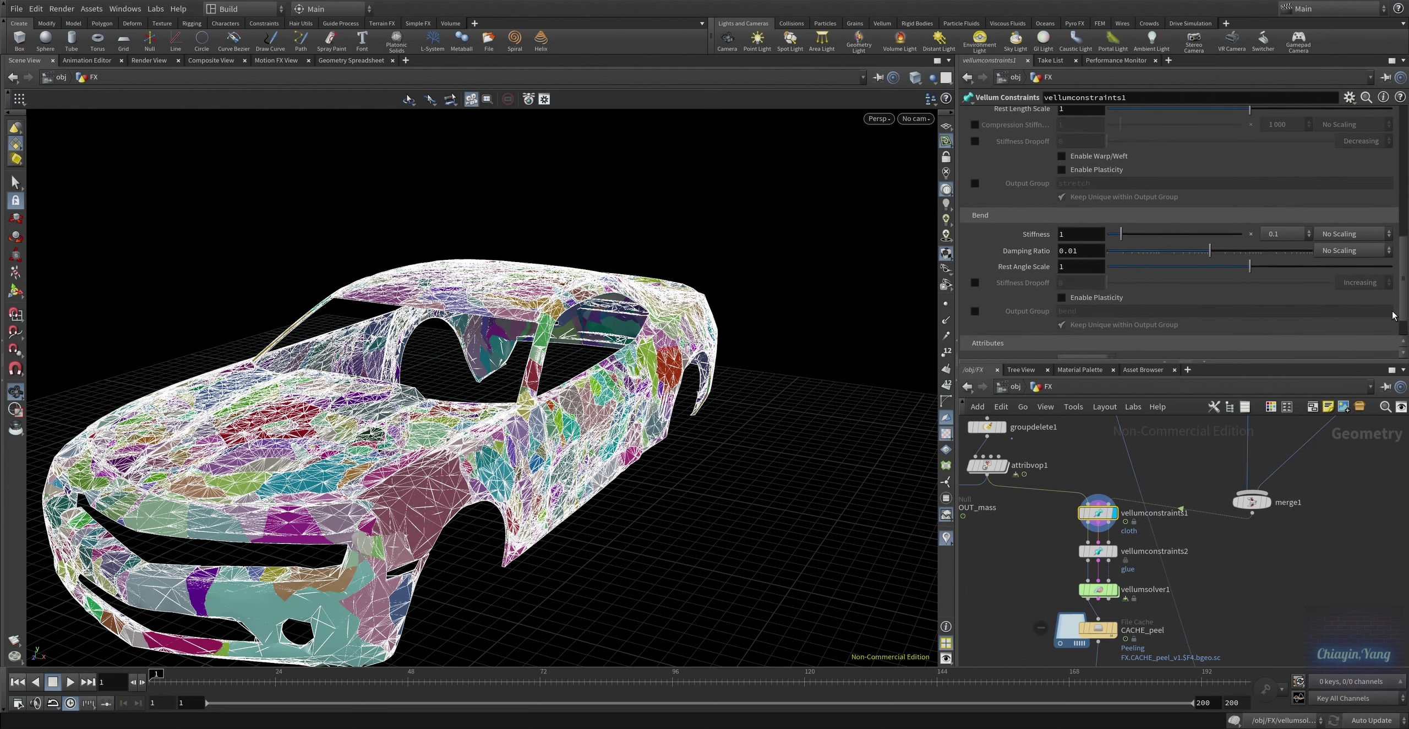
middle_drag(1150, 579, 1160, 524)
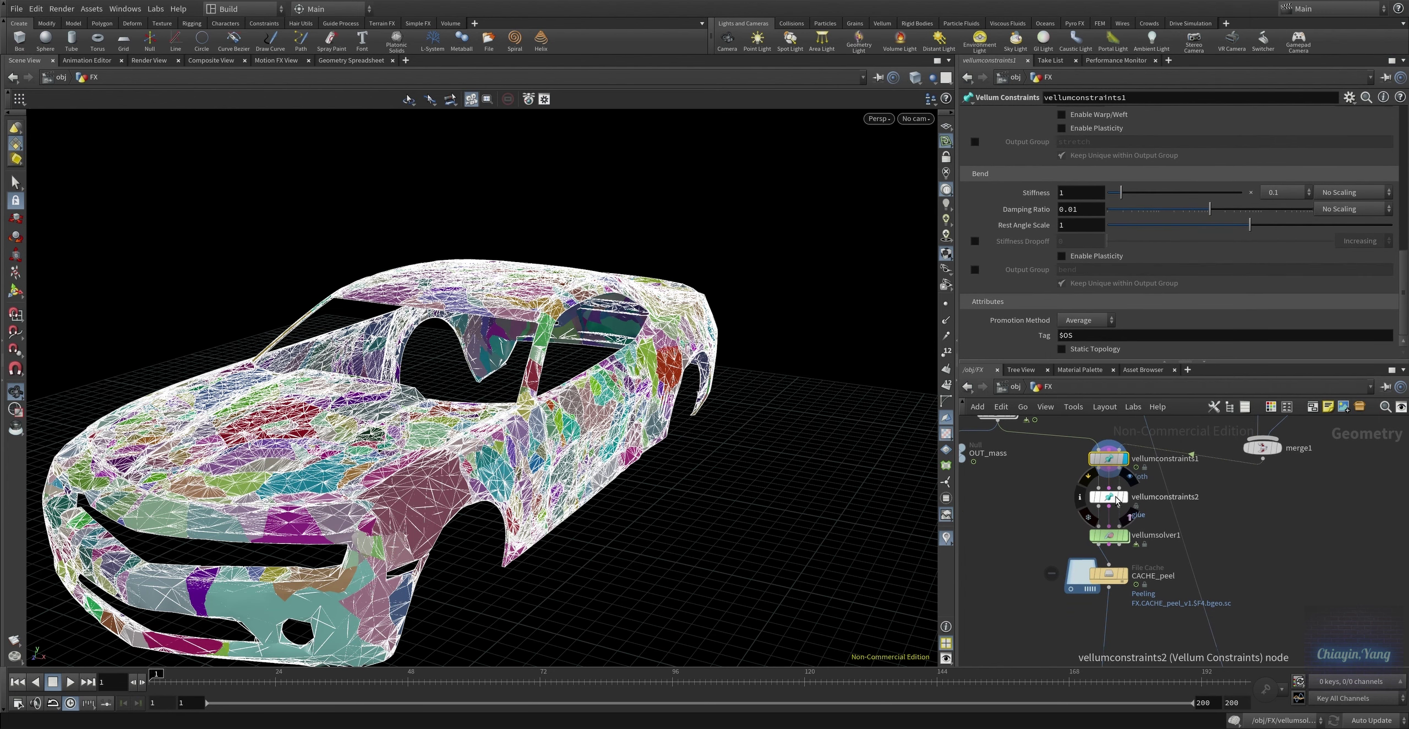
Inspect the vellumconstraints2 glue with its 0.01 stretch-stress breaking threshold, then select vellumsolver1.
click(1109, 497)
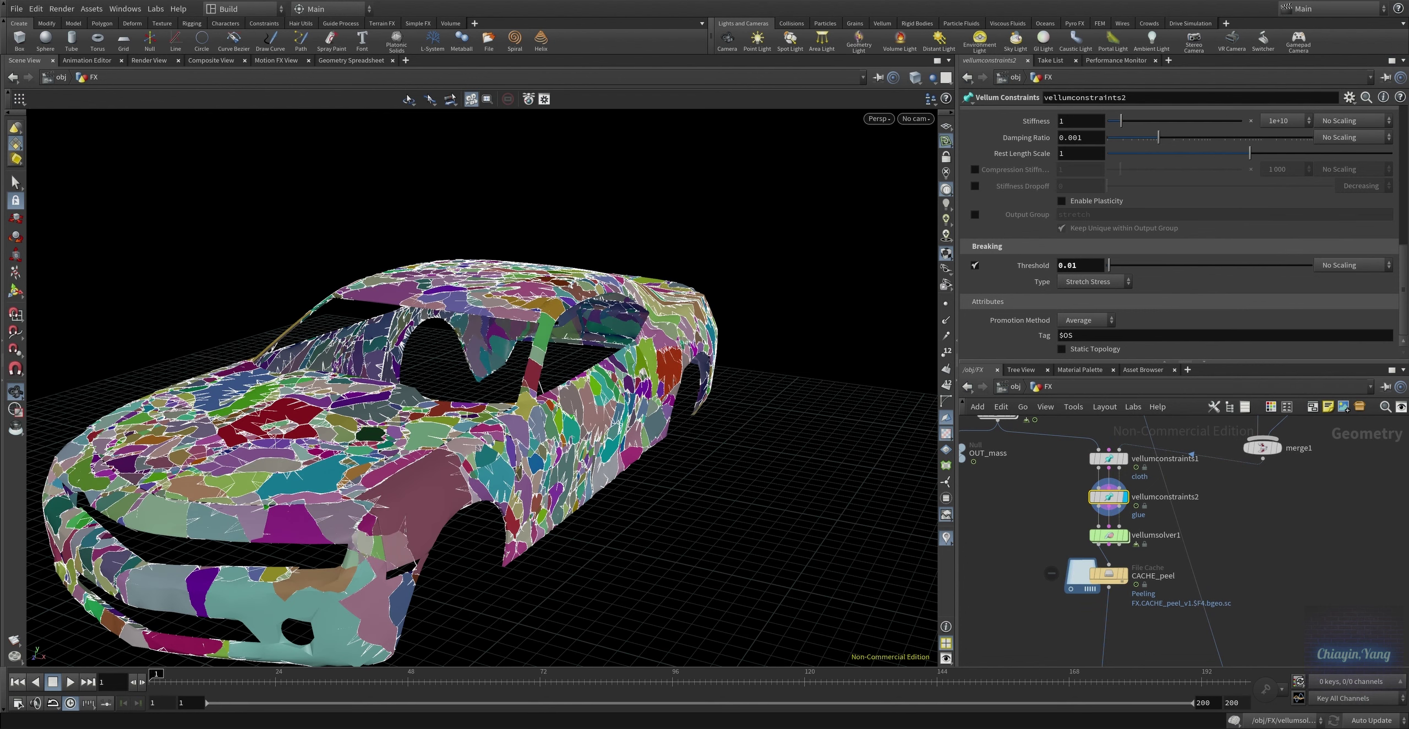
scroll(1308, 264, up, 2)
scroll(1308, 264, up, 3)
scroll(1308, 263, up, 2)
scroll(1308, 263, up, 2)
scroll(1308, 263, up, 2)
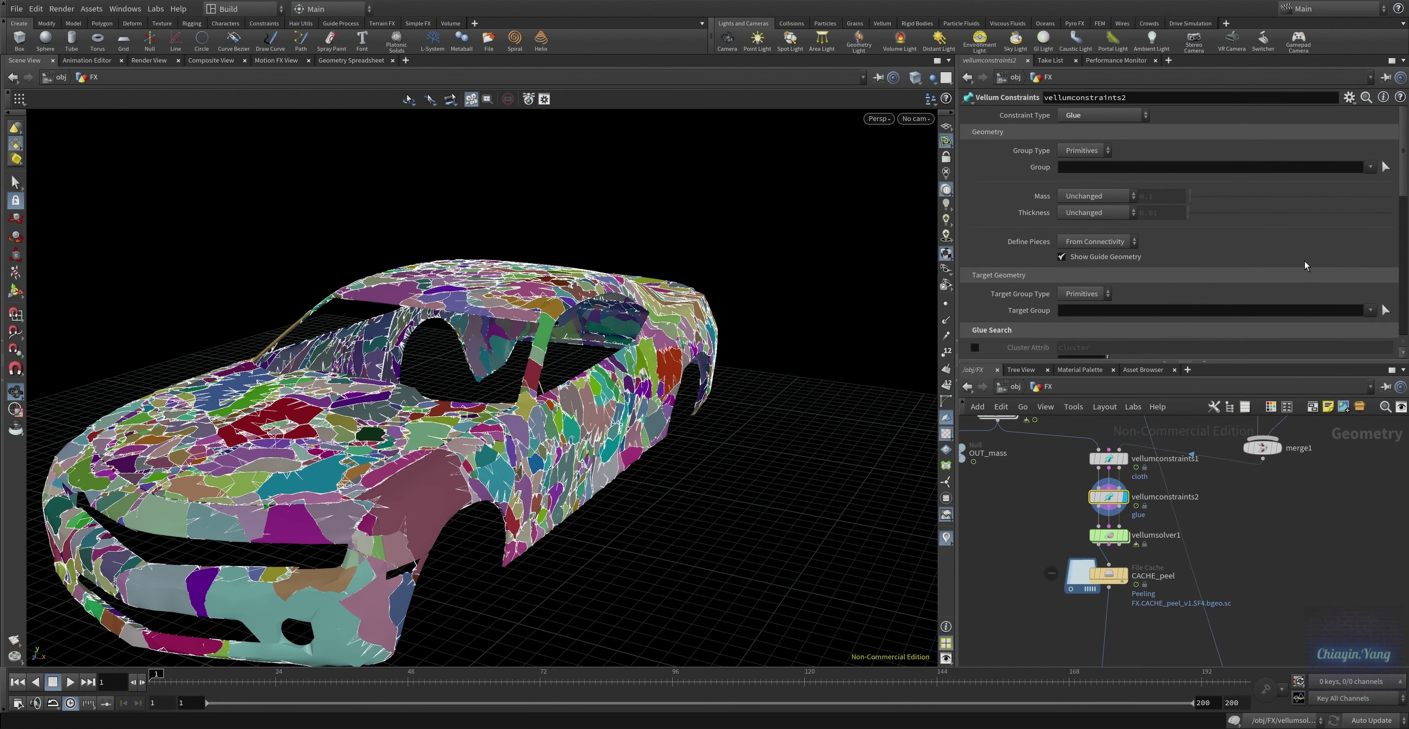
click(1109, 535)
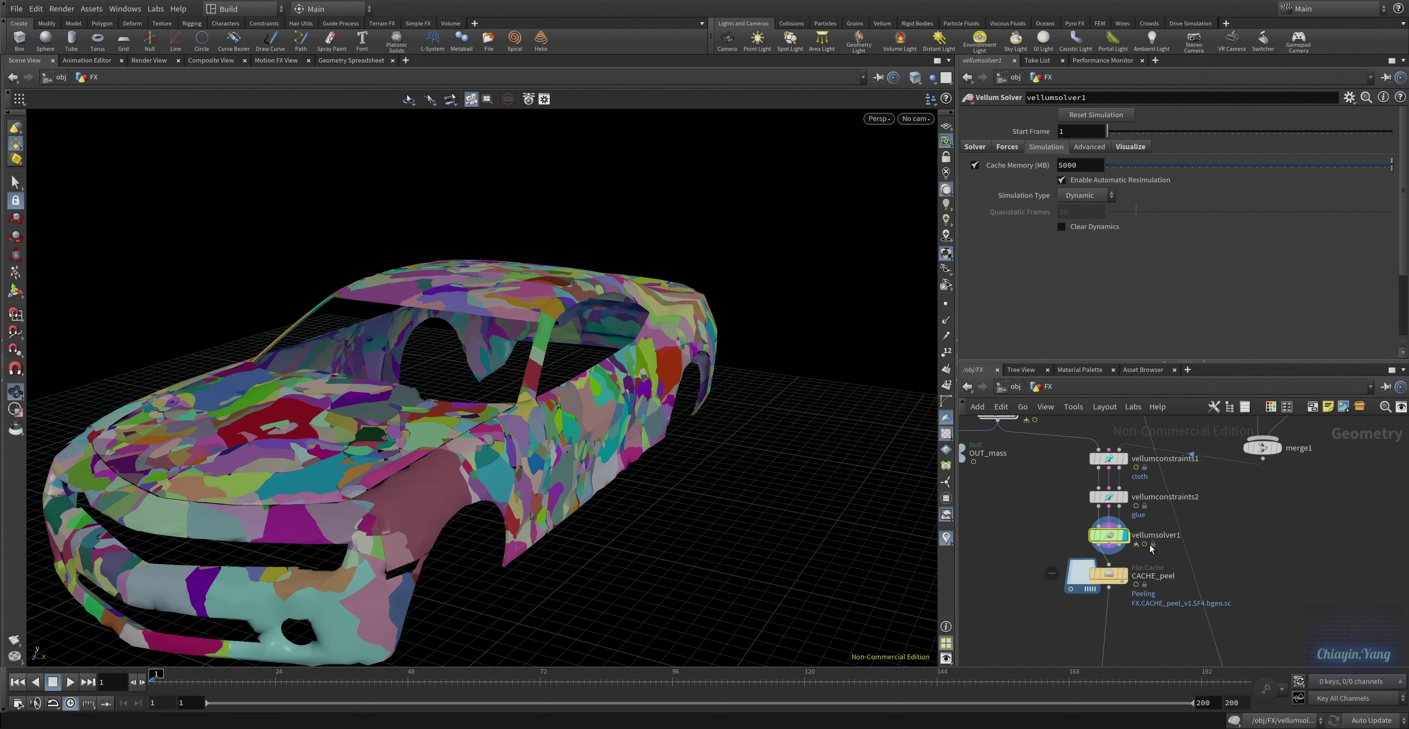
Review vellumsolver1's Solver and Forces settings: time scale 0.6, gravity -9, wind -5.
click(974, 147)
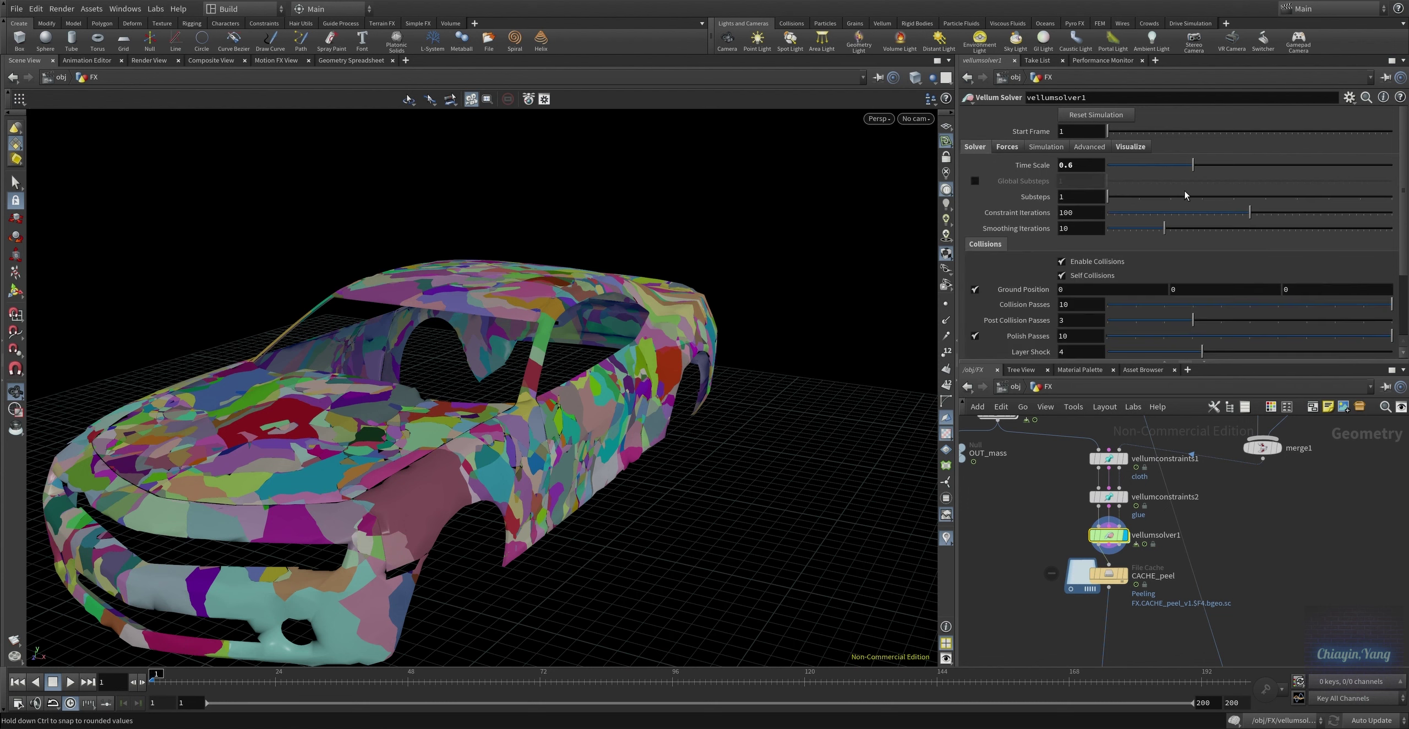
scroll(1407, 193, down, 3)
scroll(1407, 194, up, 3)
click(1017, 150)
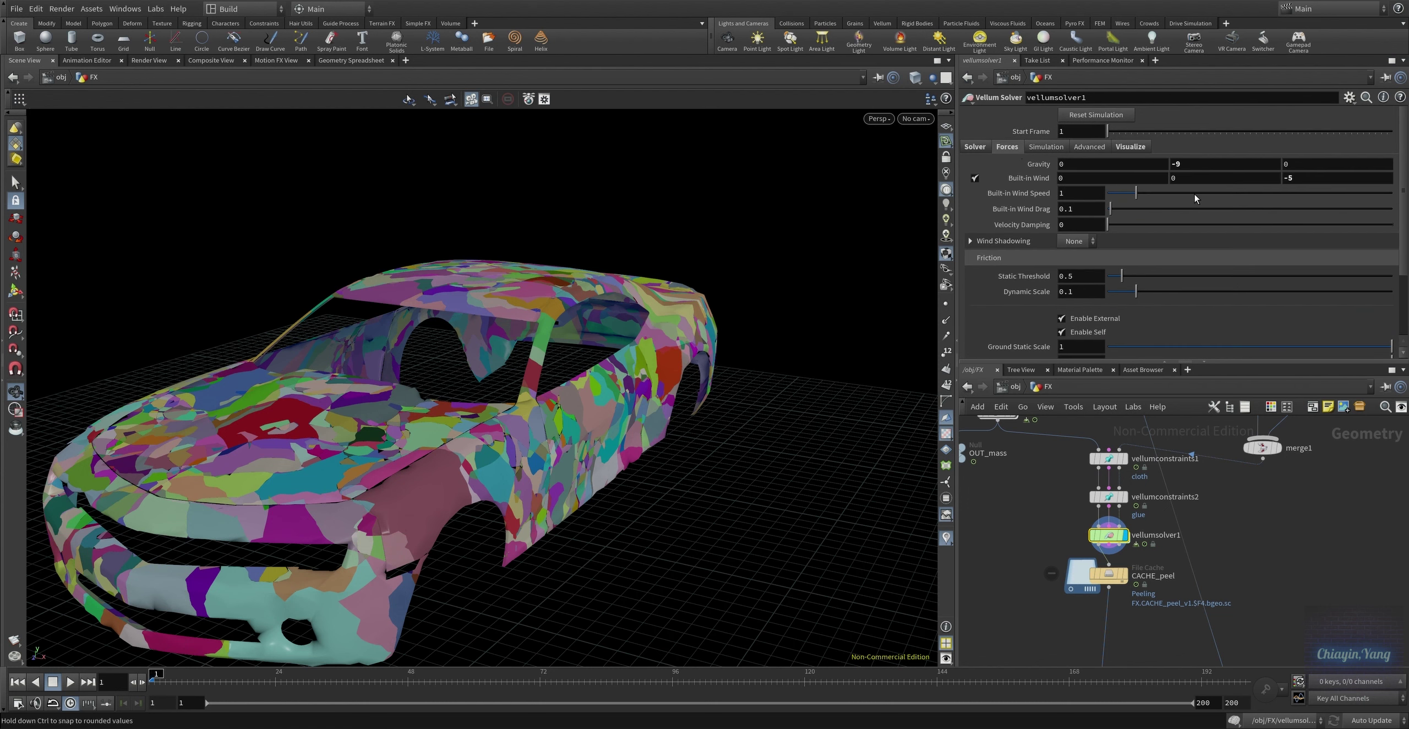
scroll(1199, 191, down, 2)
scroll(1199, 191, up, 1)
scroll(1184, 176, up, 1)
Look over the solver's Visualize options, then return to the gravity and wind forces.
click(1126, 153)
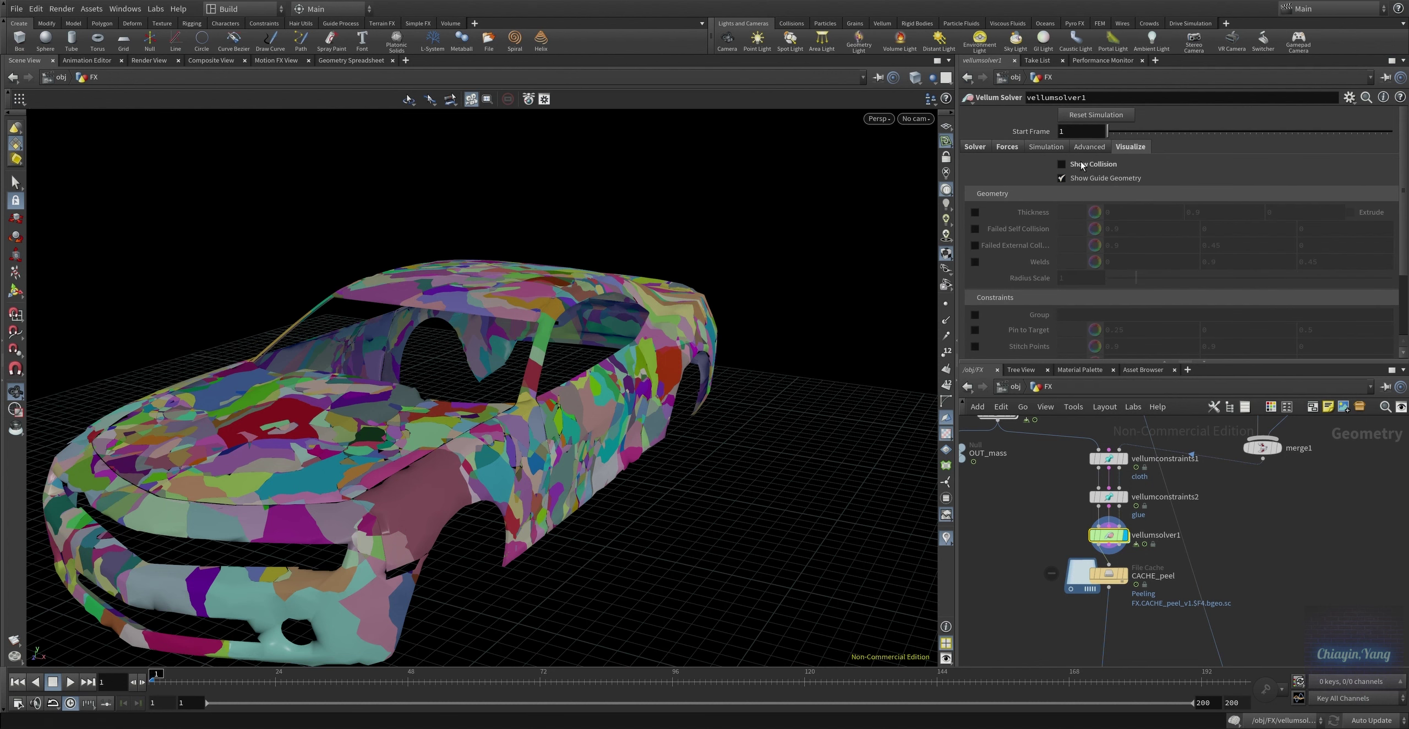
scroll(1112, 190, down, 1)
scroll(1101, 181, down, 1)
scroll(1094, 176, up, 1)
scroll(1094, 176, up, 1)
click(1008, 146)
Select the CACHE_peel File Cache node, which loads cached frames 1–200 from disk.
middle_drag(1221, 567, 1231, 495)
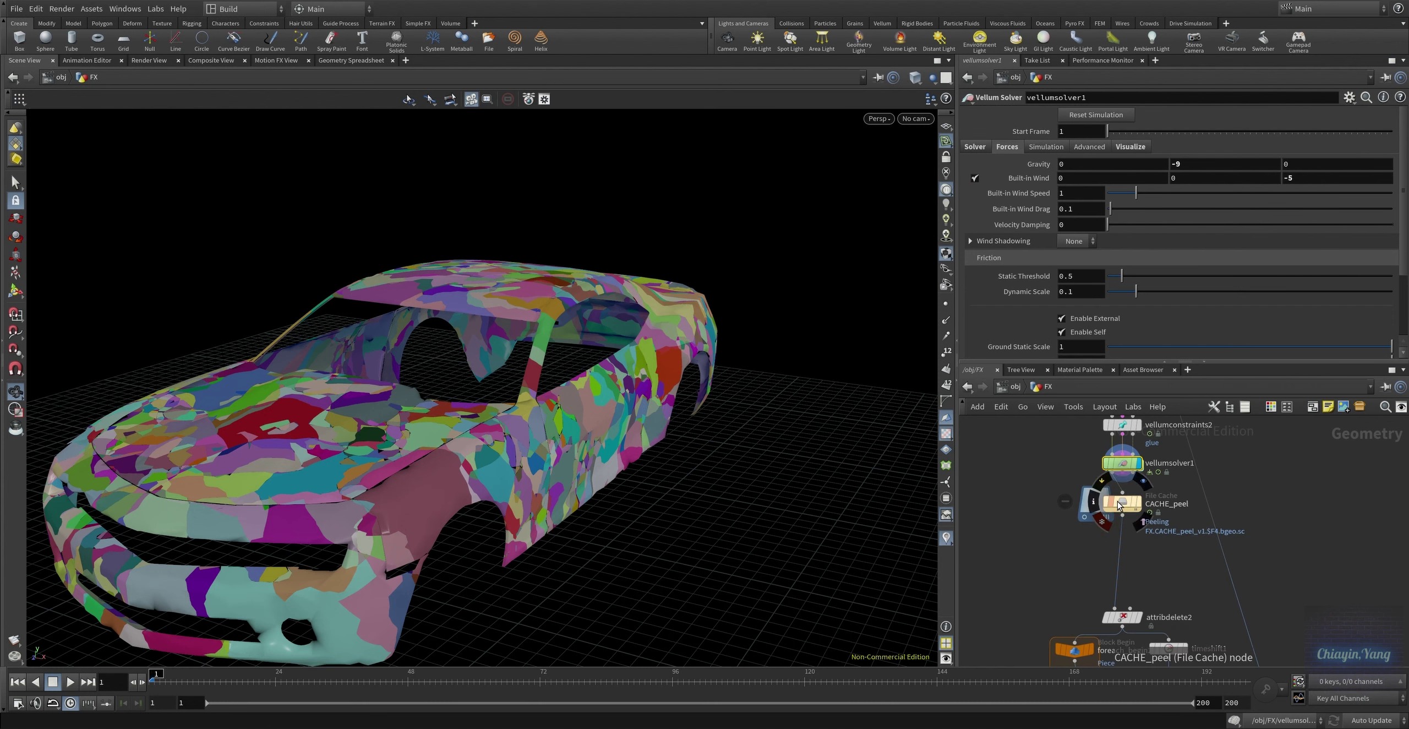
click(1123, 498)
middle_drag(1178, 570, 1185, 509)
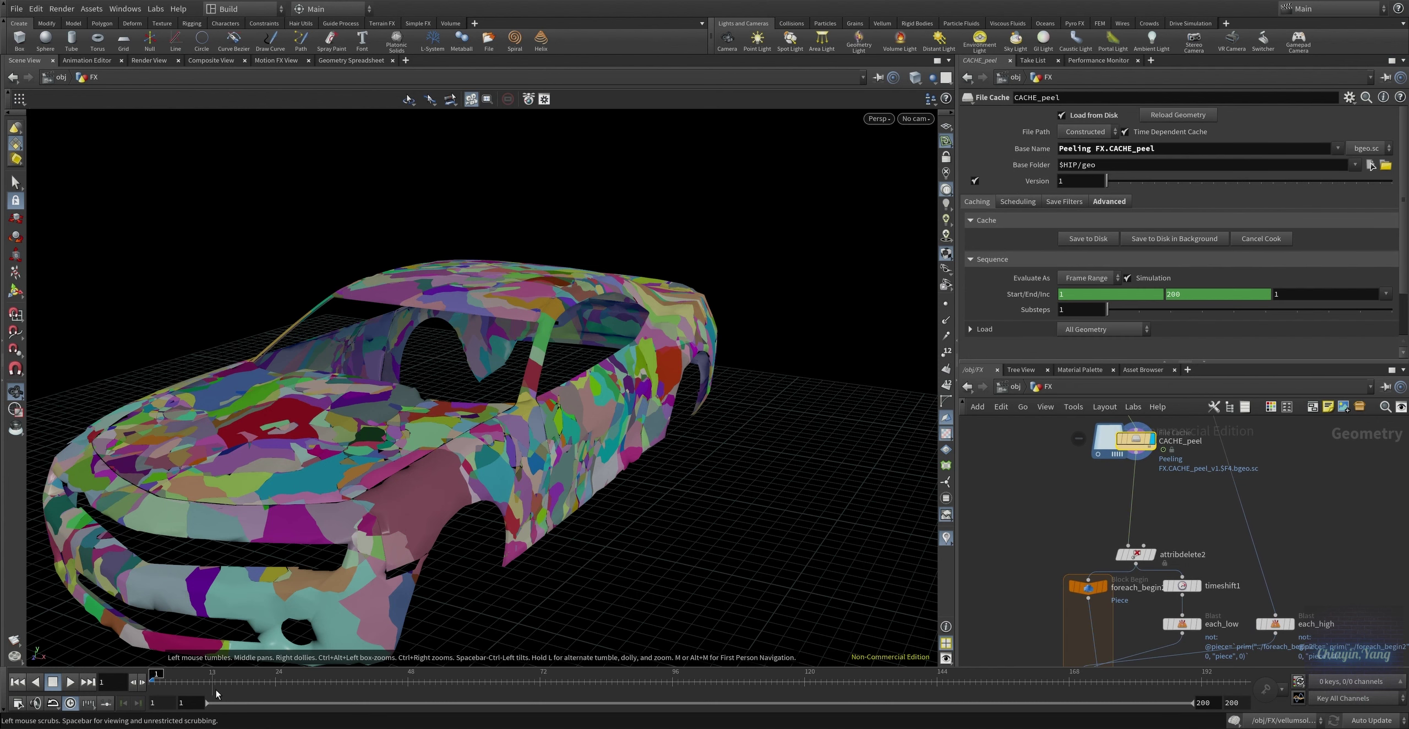
Scrub the timeline forward to watch the cached body pieces fly off the car.
drag(248, 681, 268, 685)
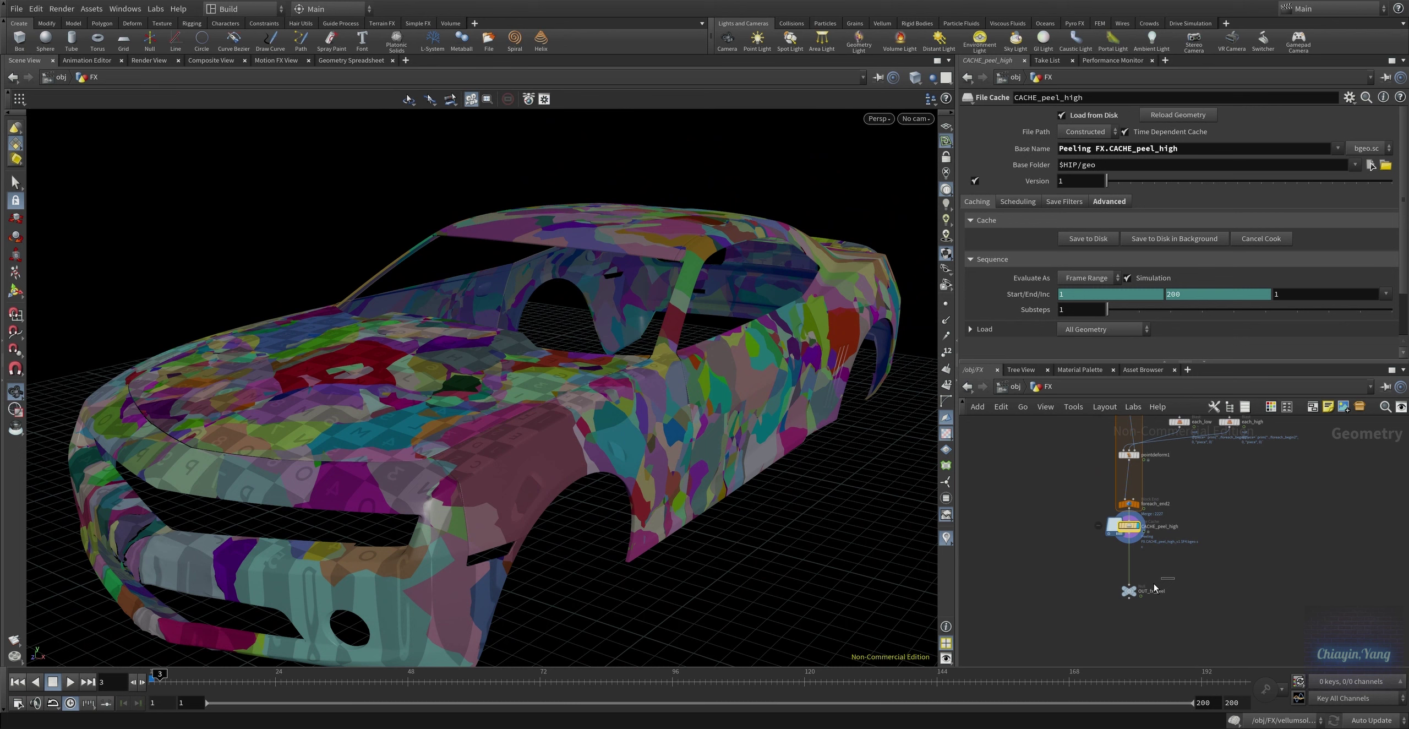
Enter RENDER_car from /obj and inspect split1 isolating the Material.001 group.
key(u)
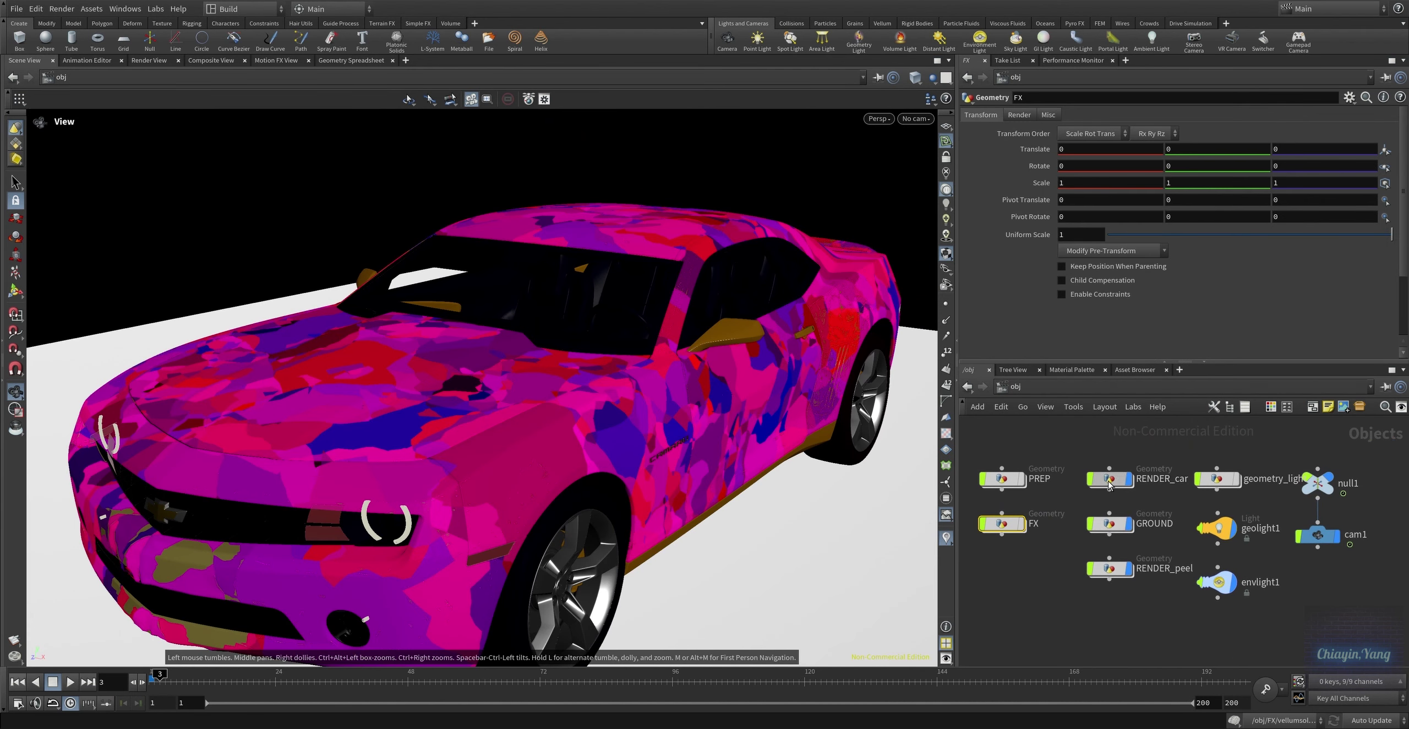
double_click(1109, 483)
middle_drag(1046, 582, 1141, 597)
scroll(1250, 623, up, 3)
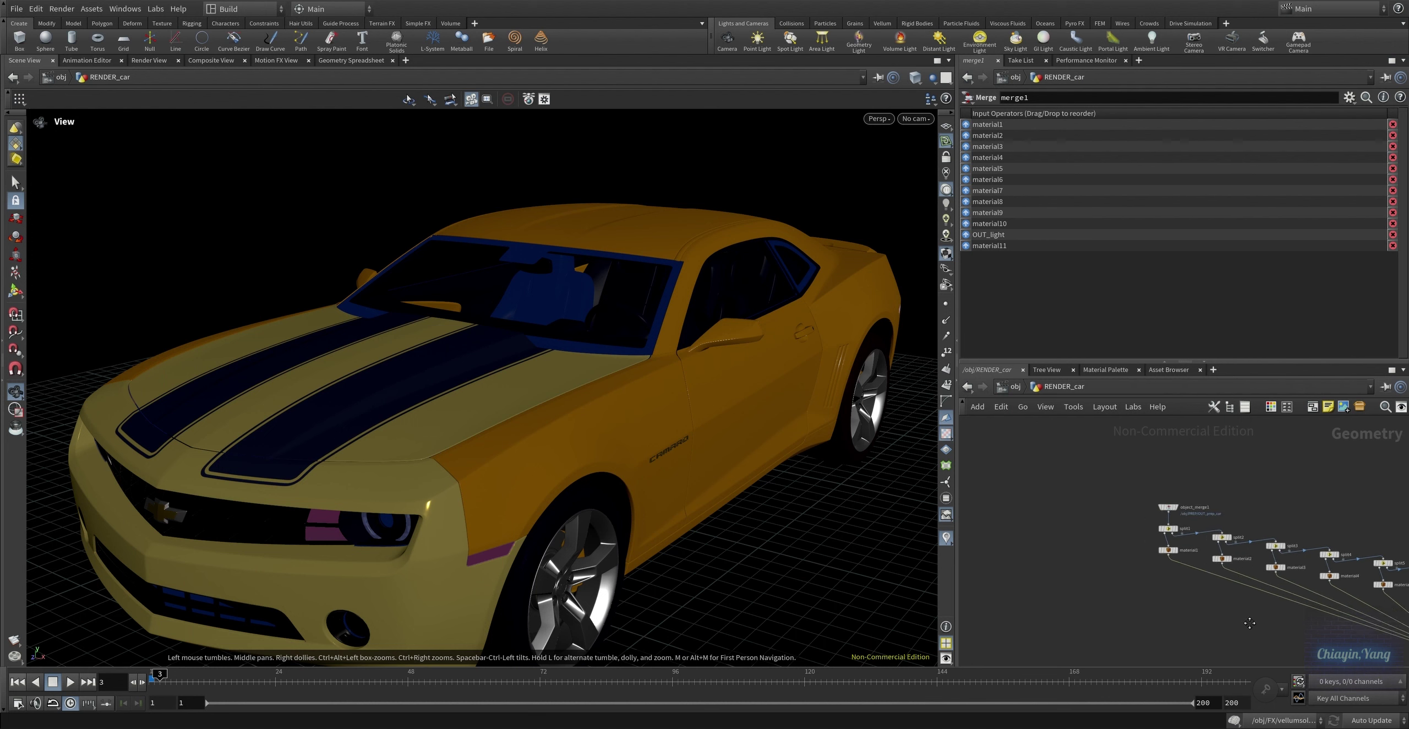
scroll(1250, 623, up, 3)
click(1178, 541)
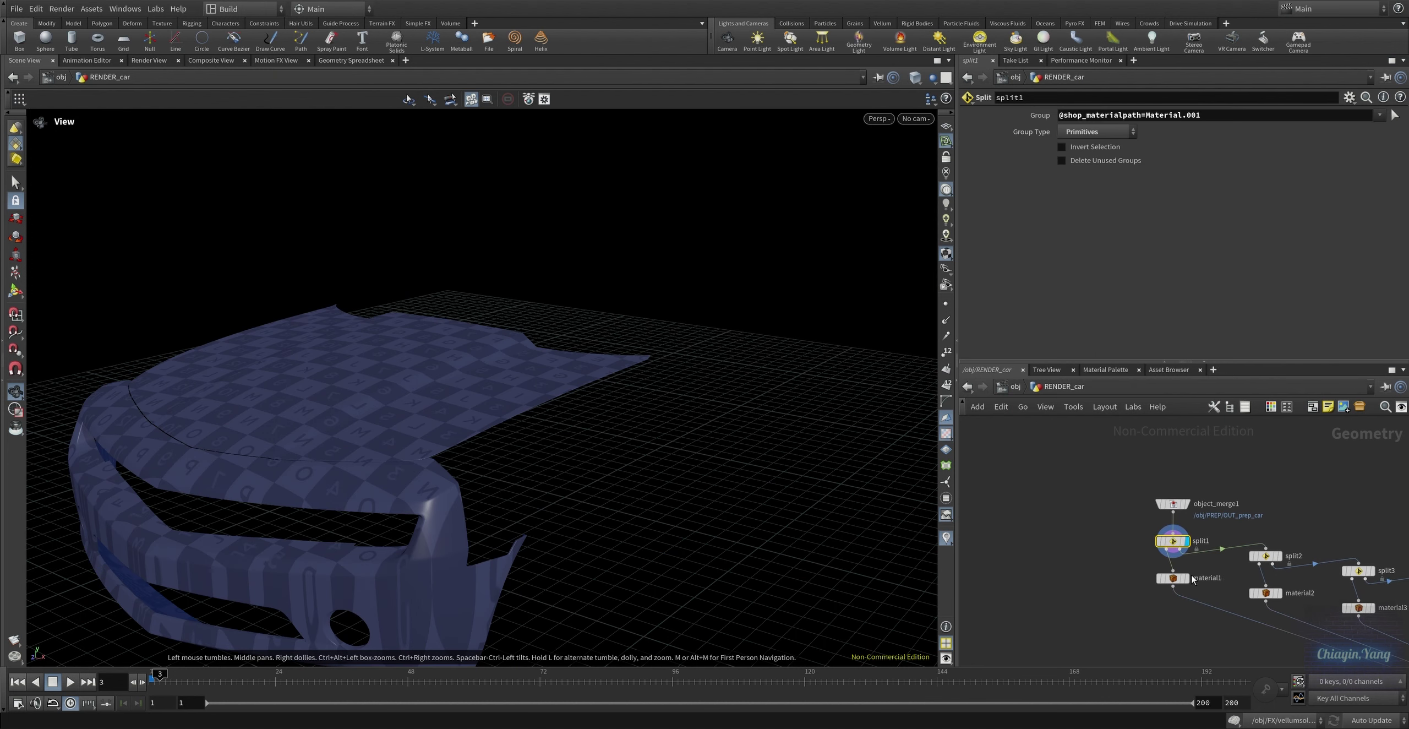
middle_drag(1275, 558, 1184, 552)
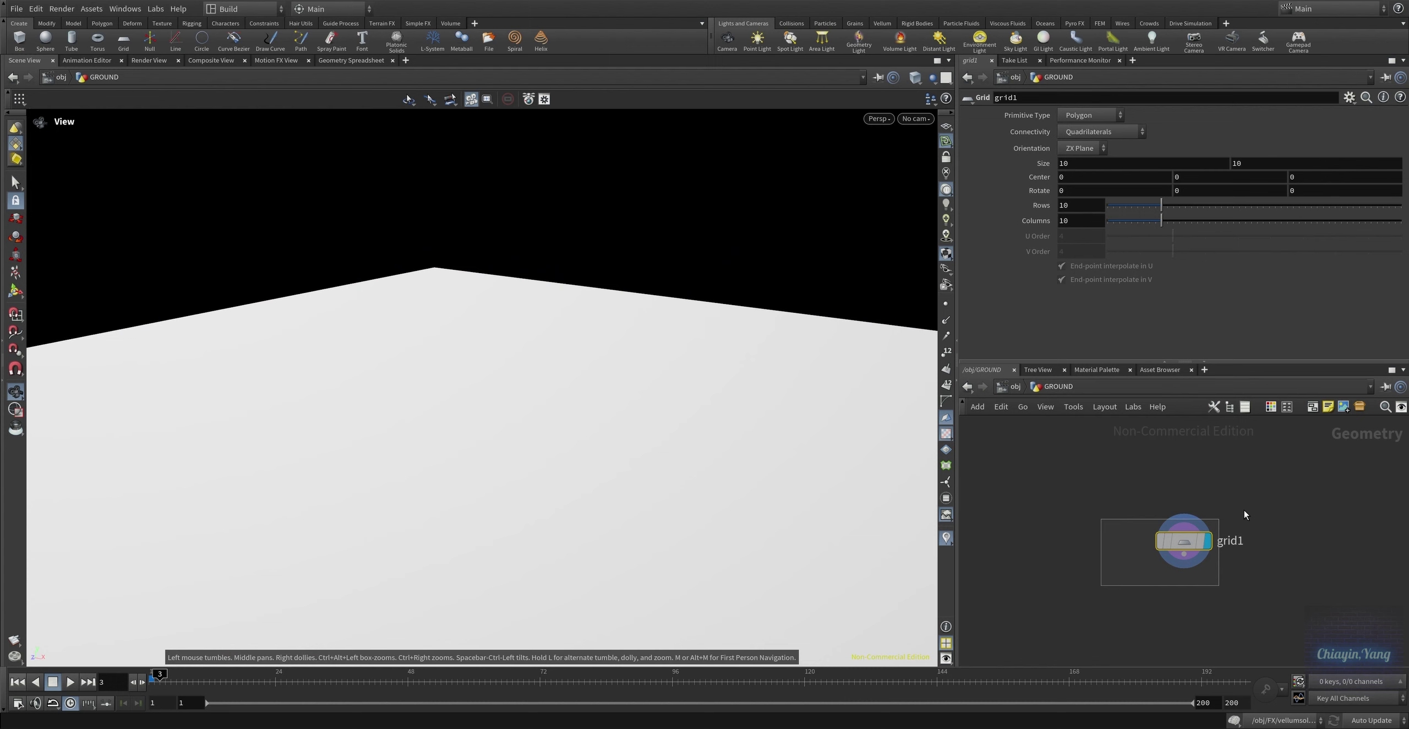
Follow RENDER_peel's object_merge1 path to /obj/FX/OUT_fx_peel, then return to /obj.
key(u)
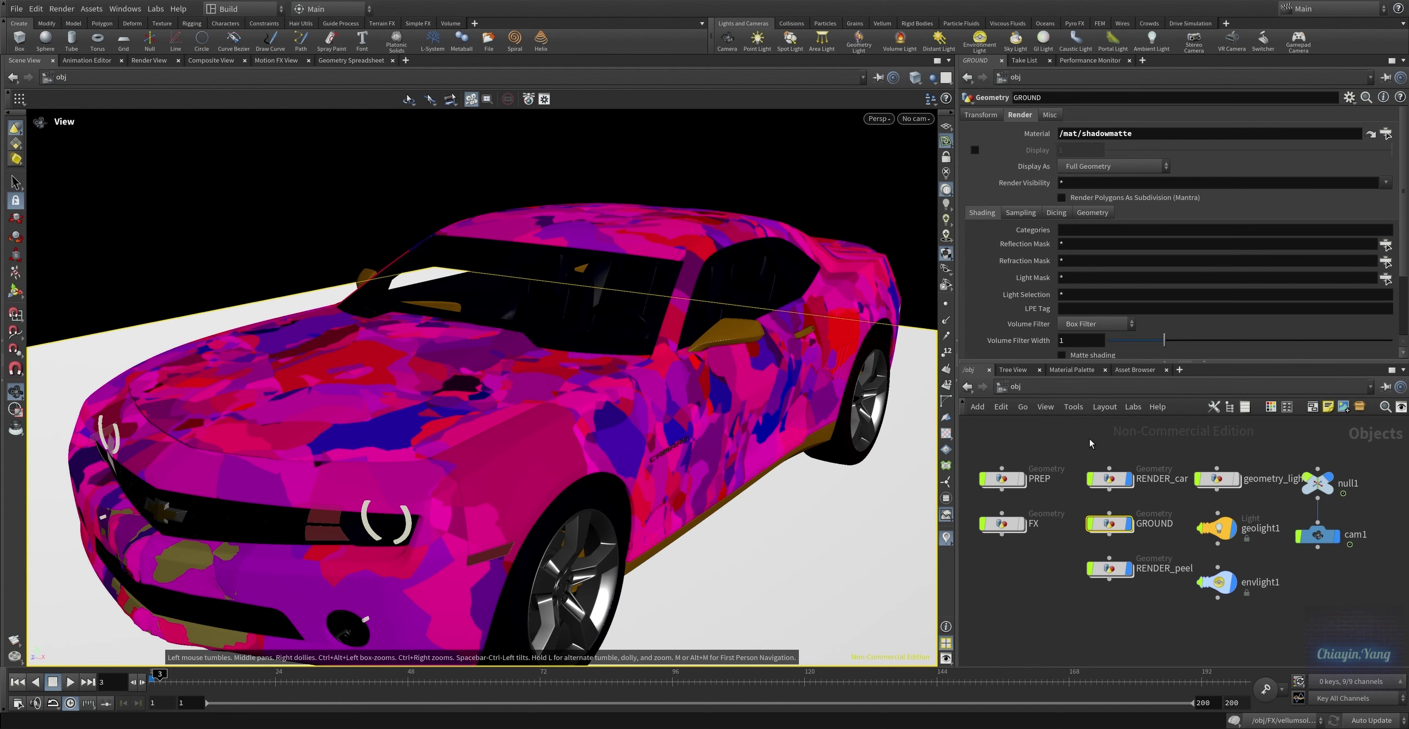
double_click(1122, 575)
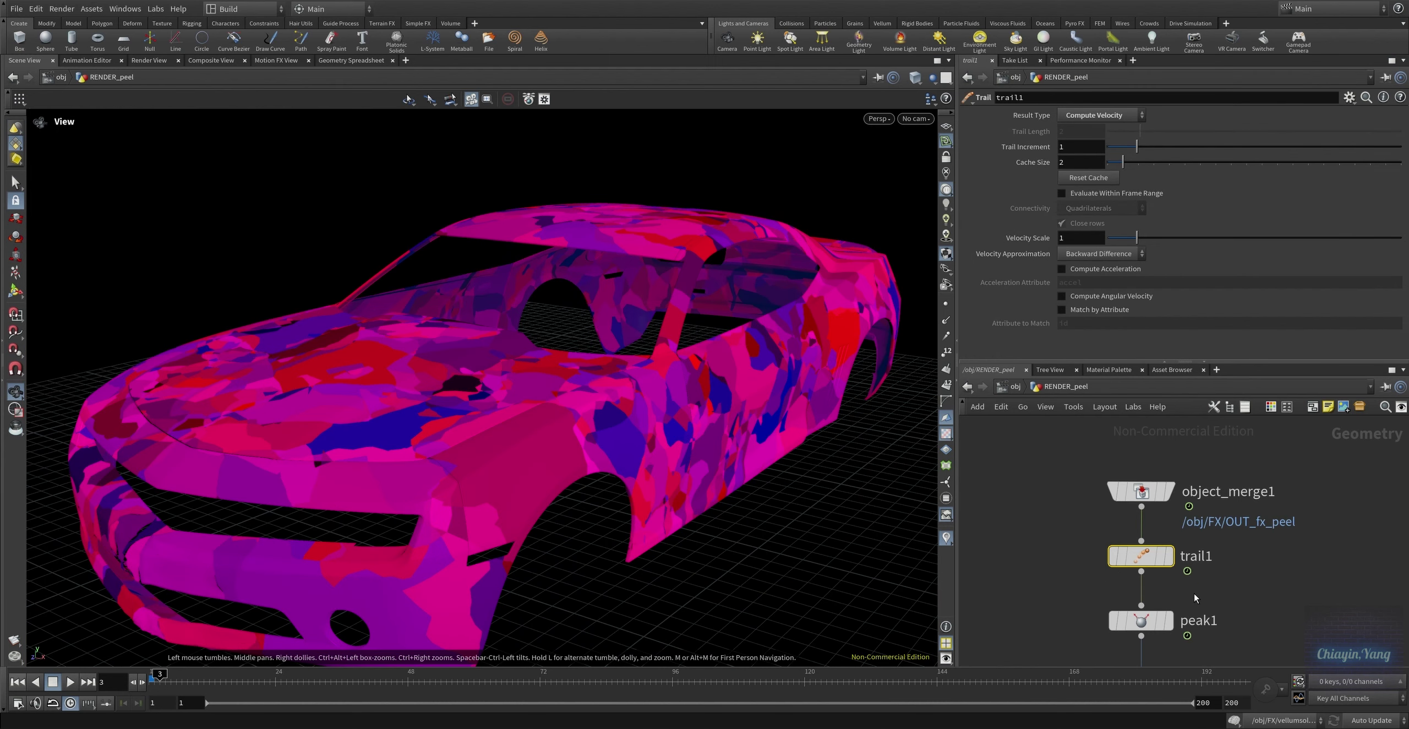
key(Up)
mouse_move(1225, 582)
middle_down()
mouse_move(1236, 511)
mouse_move(1225, 593)
middle_up()
double_click(1156, 148)
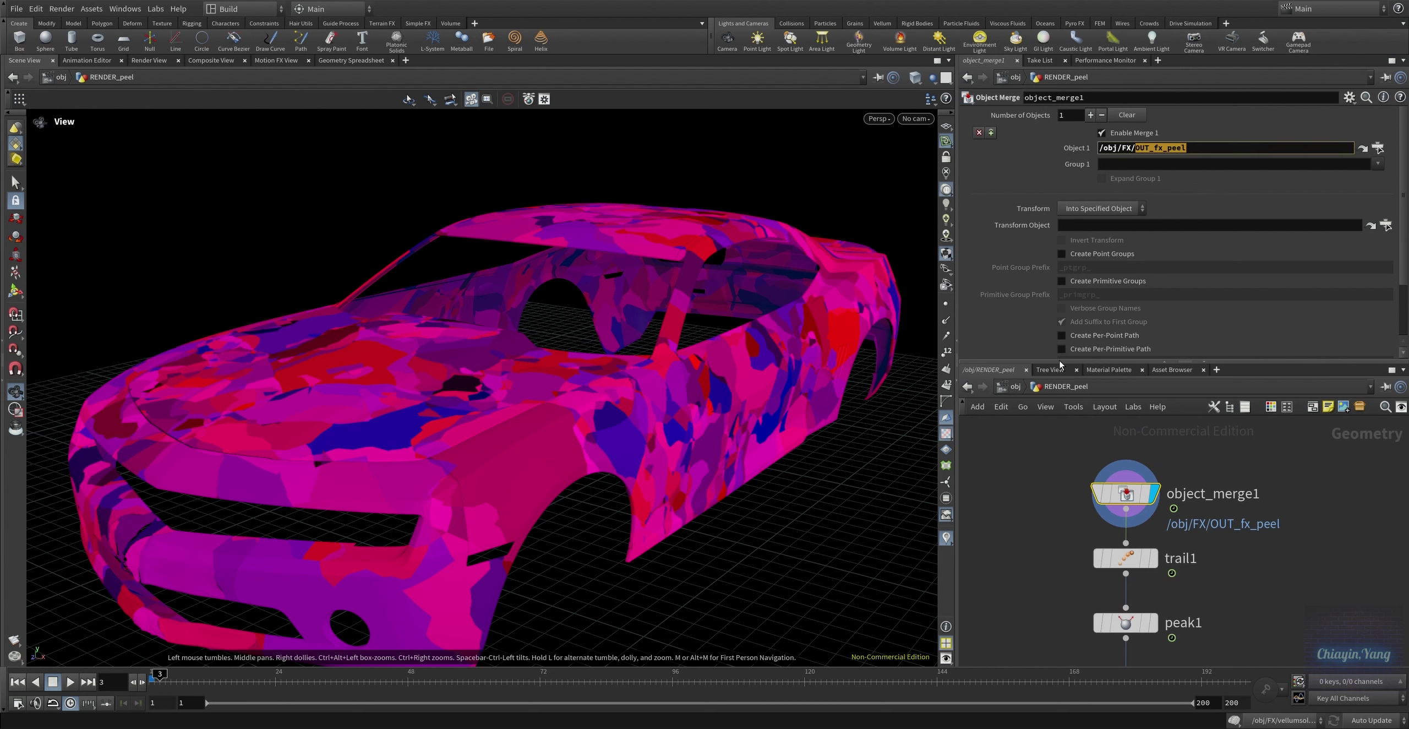
click(1376, 147)
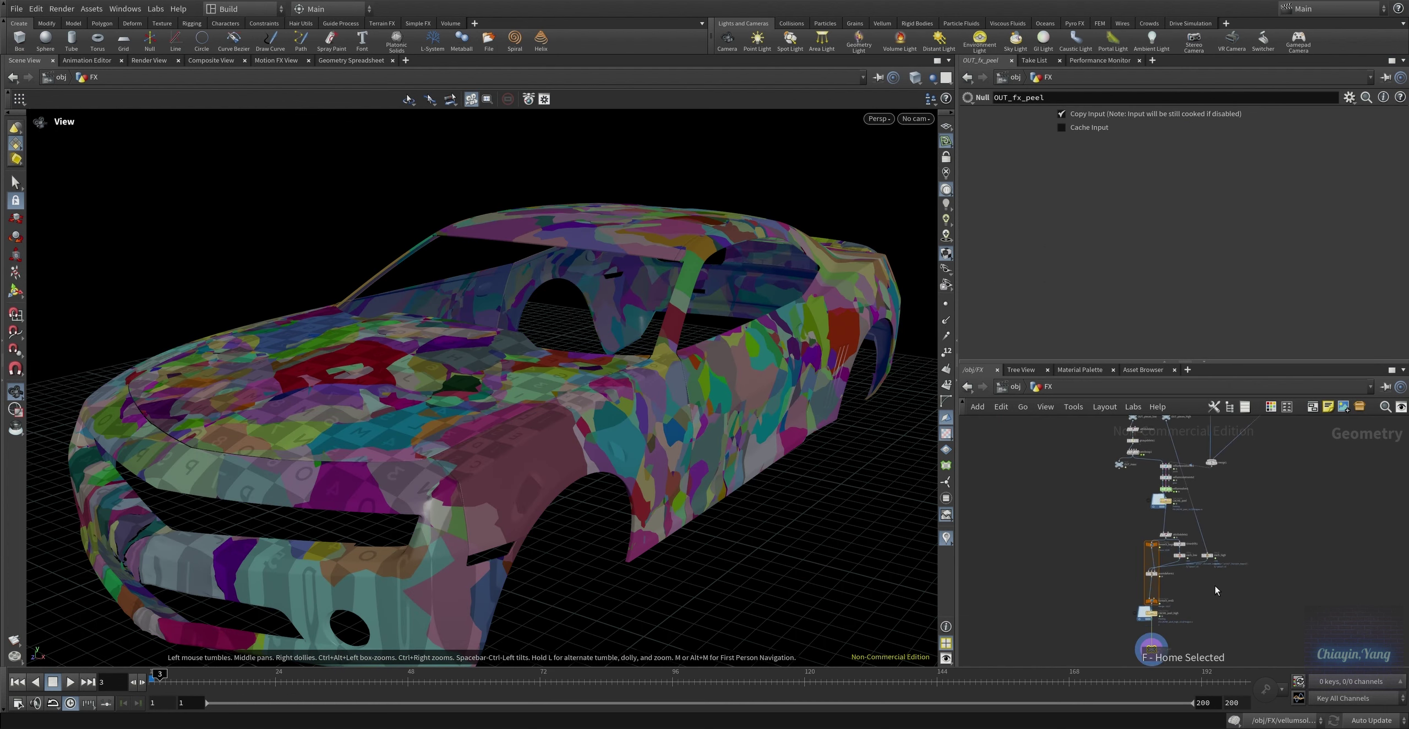
click(1015, 386)
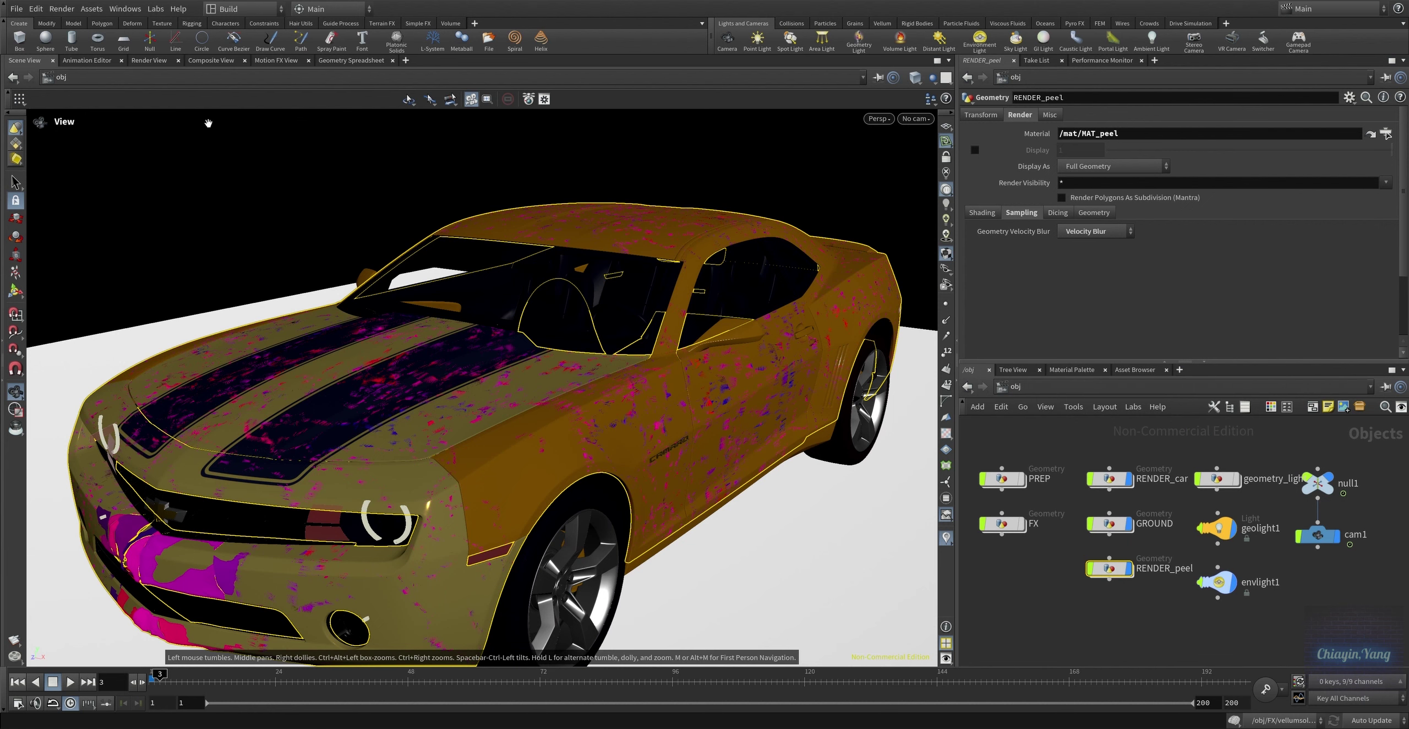
Start the Mantra IPR preview of the scene in the Render View.
click(150, 60)
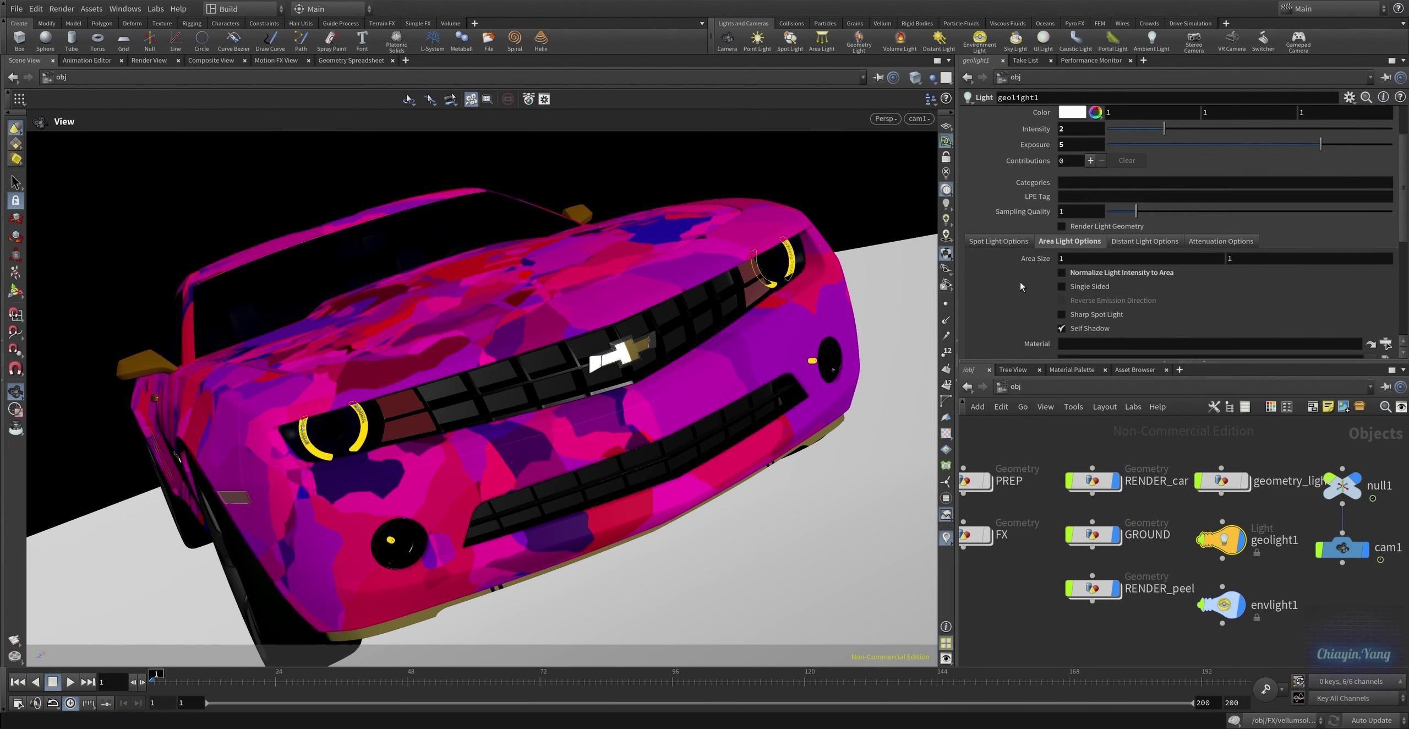
Return to the top of geolight1's parameters and render the peeling Camaro in Mantra.
scroll(1022, 290, down, 3)
scroll(1022, 290, up, 3)
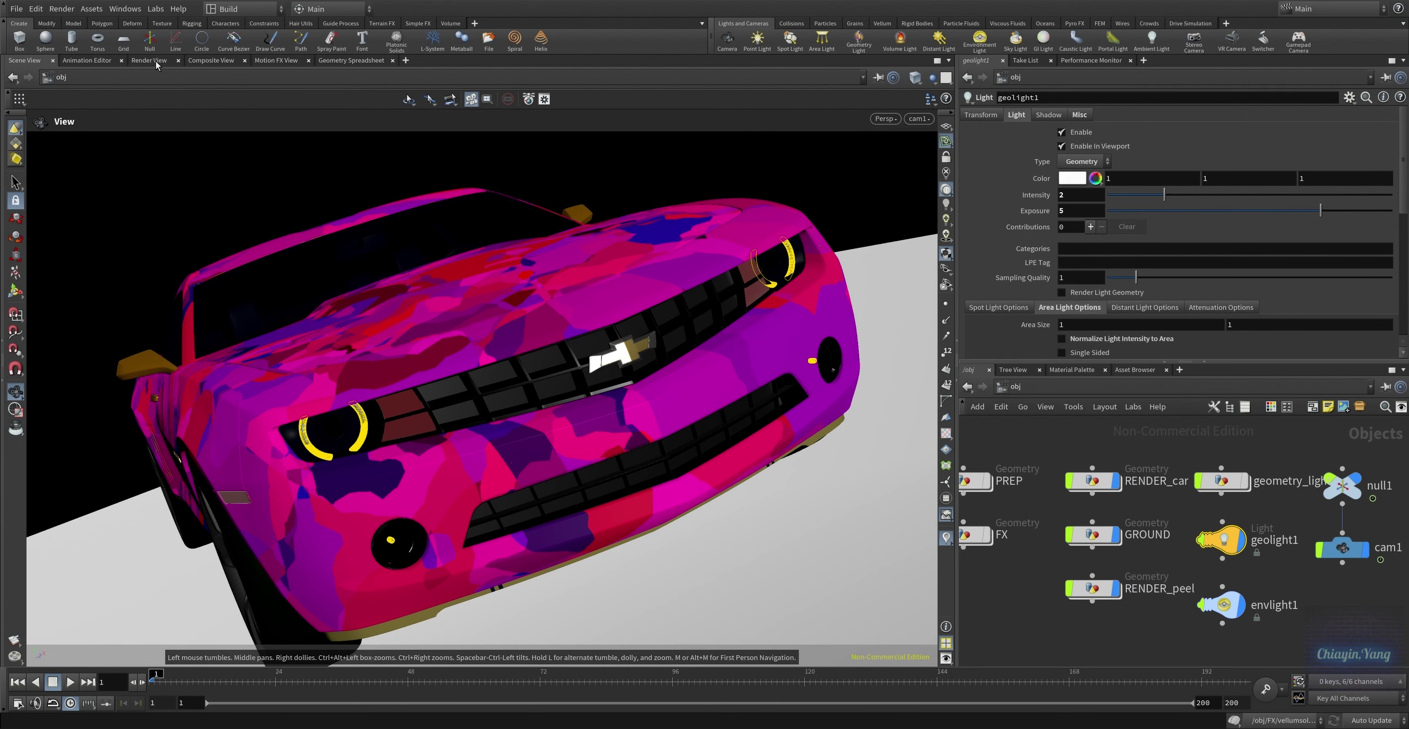
click(149, 60)
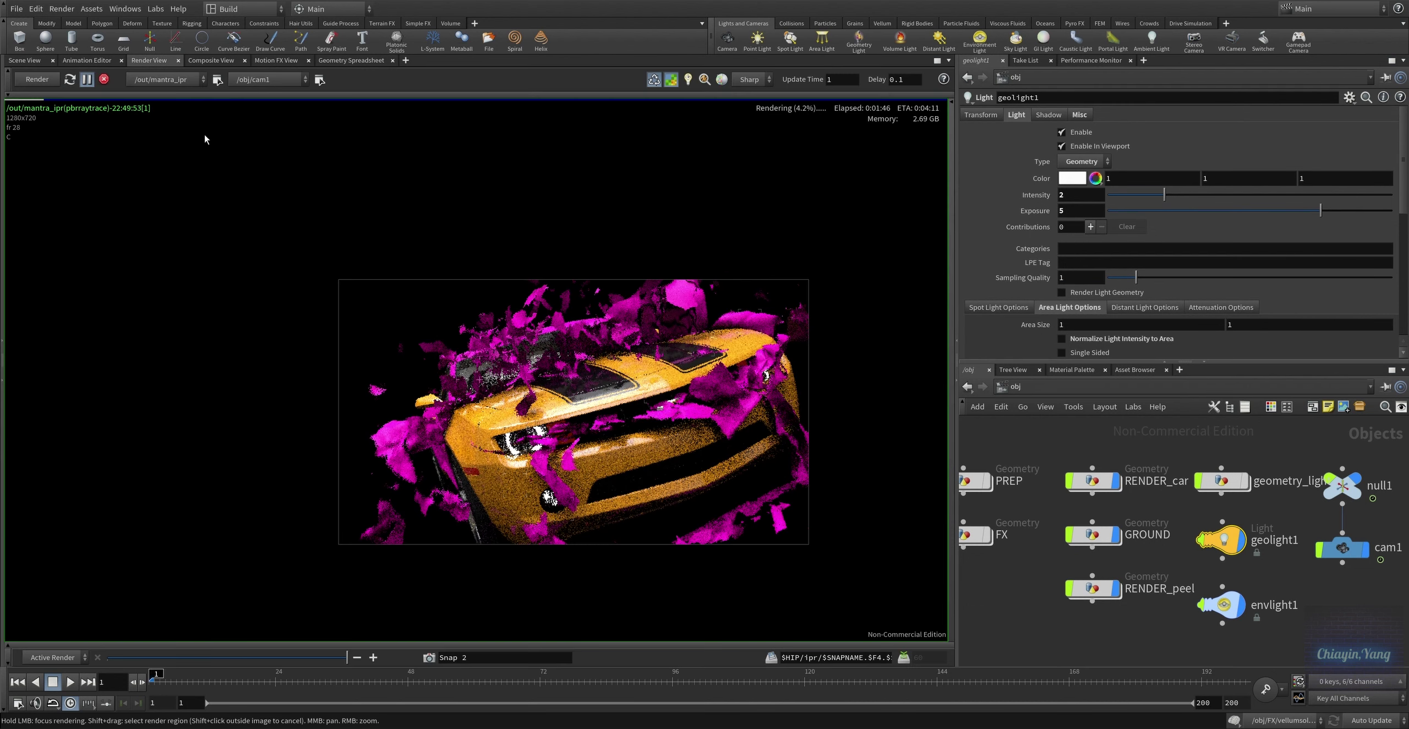